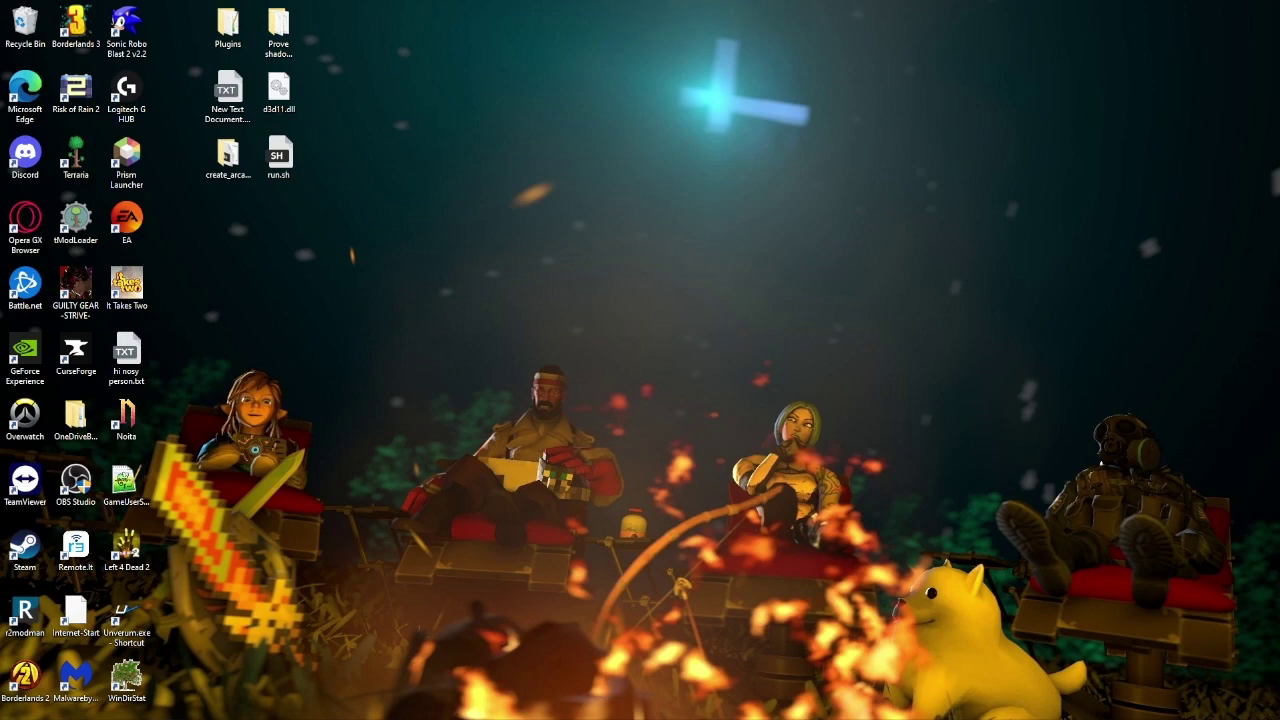
# Step: Switch to CurseForge and download the Create: Arcane Engineering server pack zip to the Downloads folder on 2nd Drive (D:)
pyautogui.hotkey('alt', 'Tab')
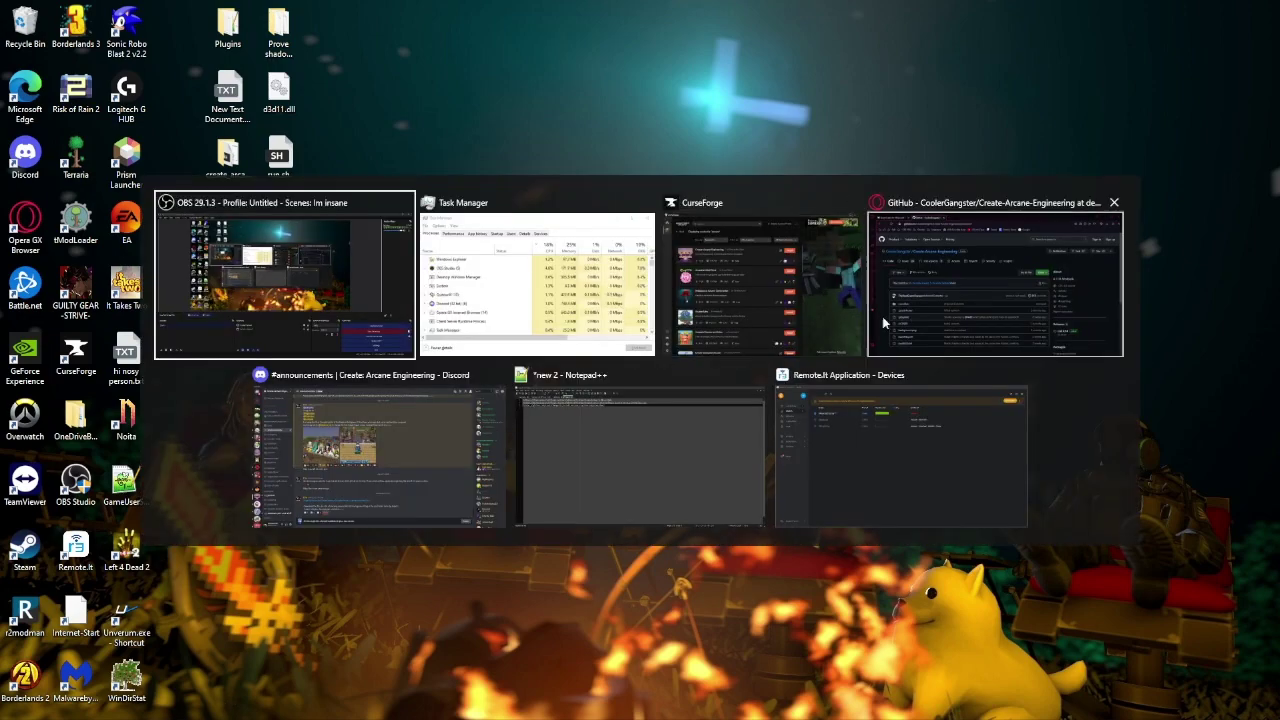
pyautogui.click(760, 275)
pyautogui.click(330, 124)
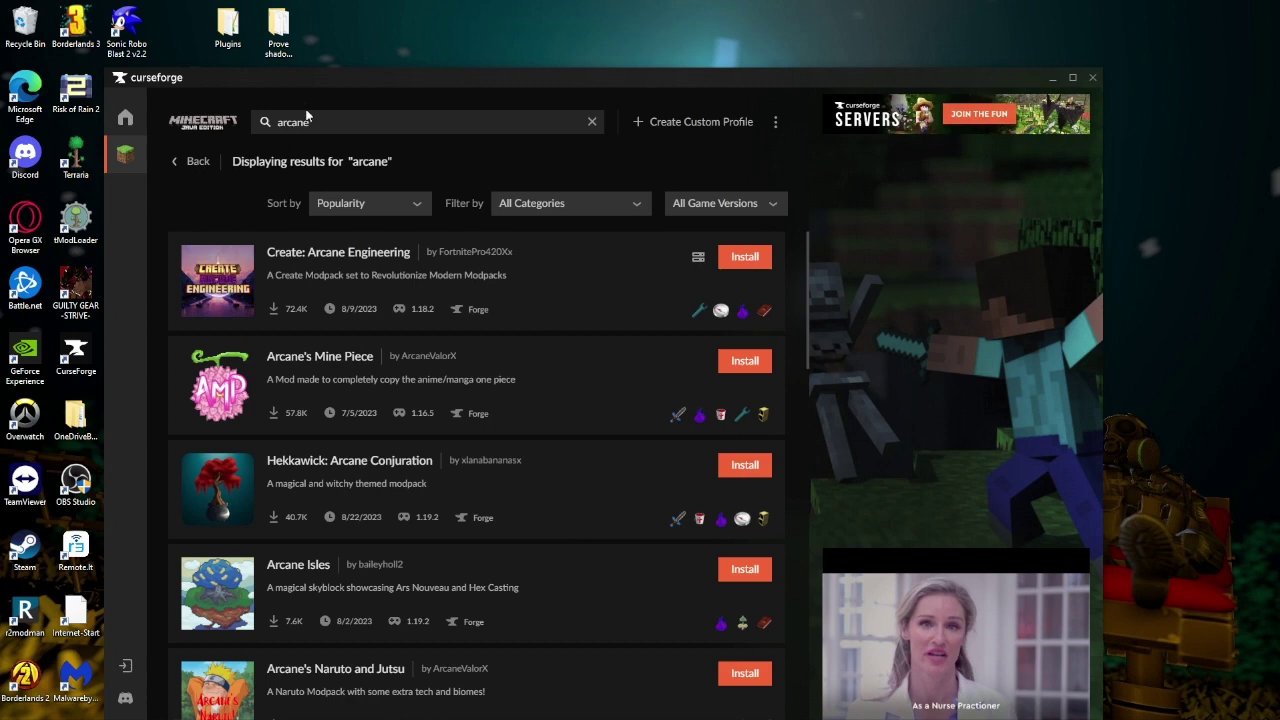
pyautogui.click(703, 259)
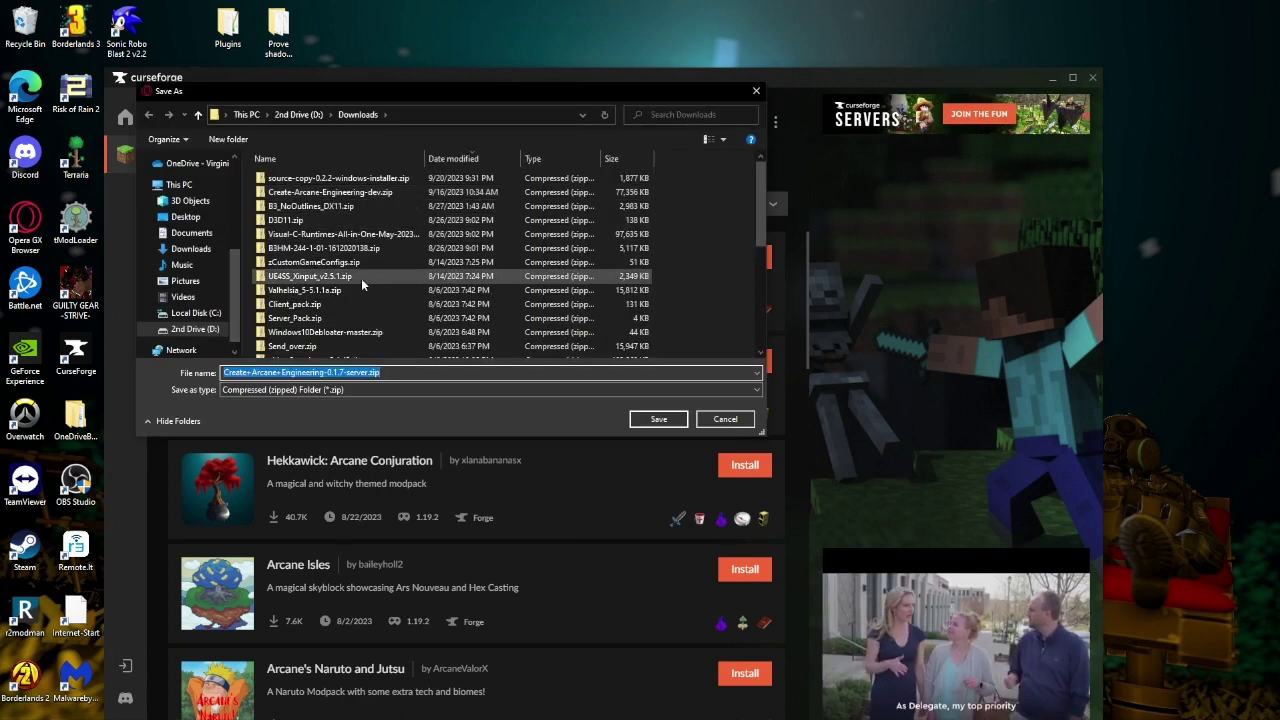
pyautogui.click(655, 419)
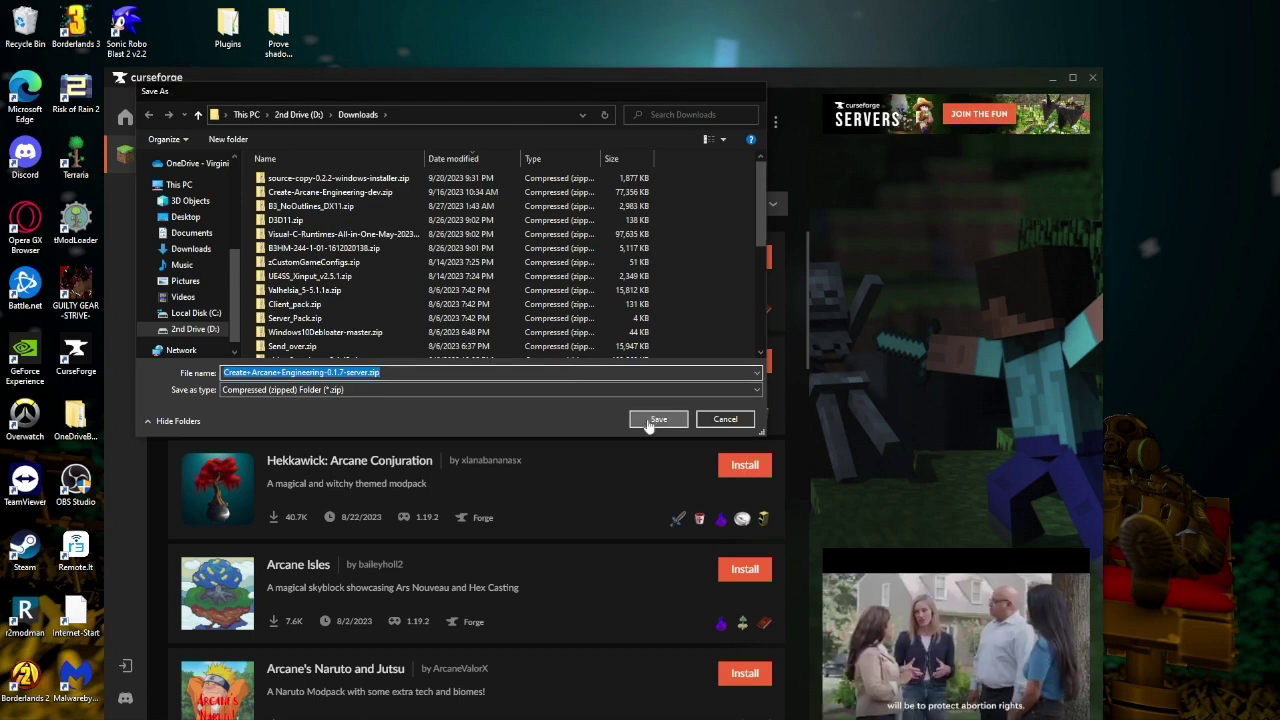
pyautogui.click(1052, 77)
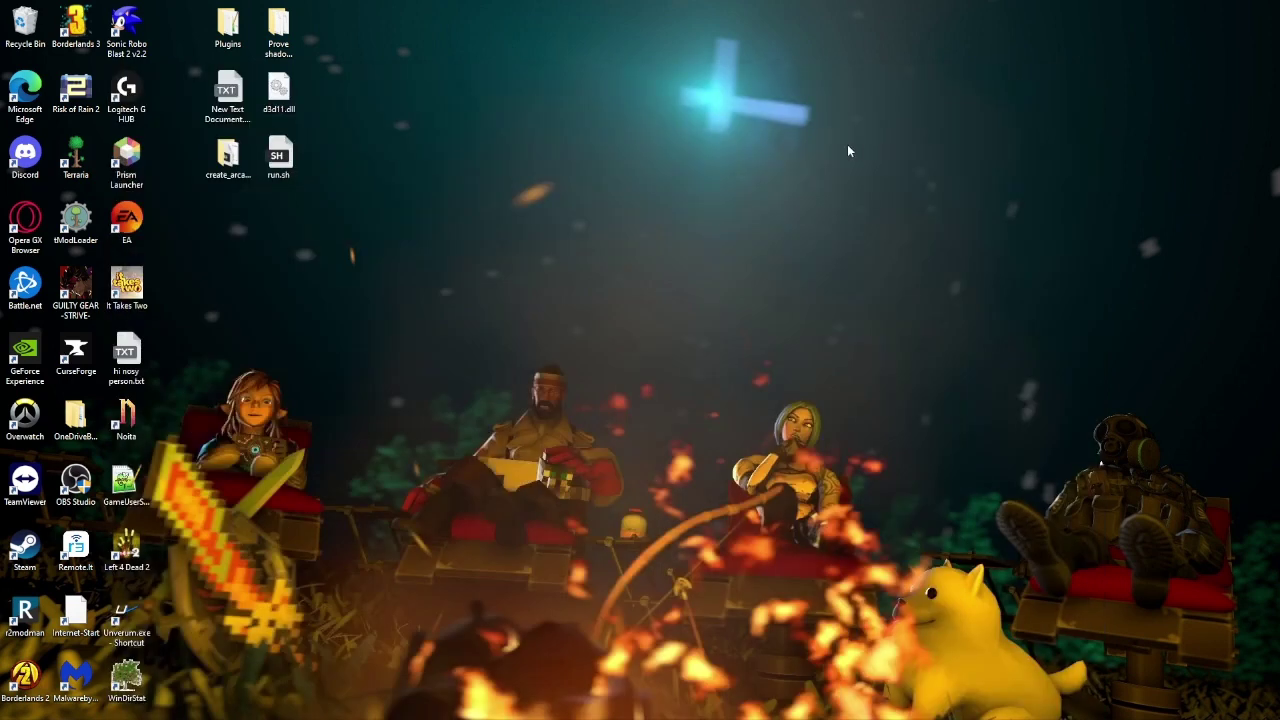
# Step: Create a folder named CAE Server on the desktop
pyautogui.rightClick(831, 160)
pyautogui.moveTo(863, 291)
pyautogui.click(992, 287)
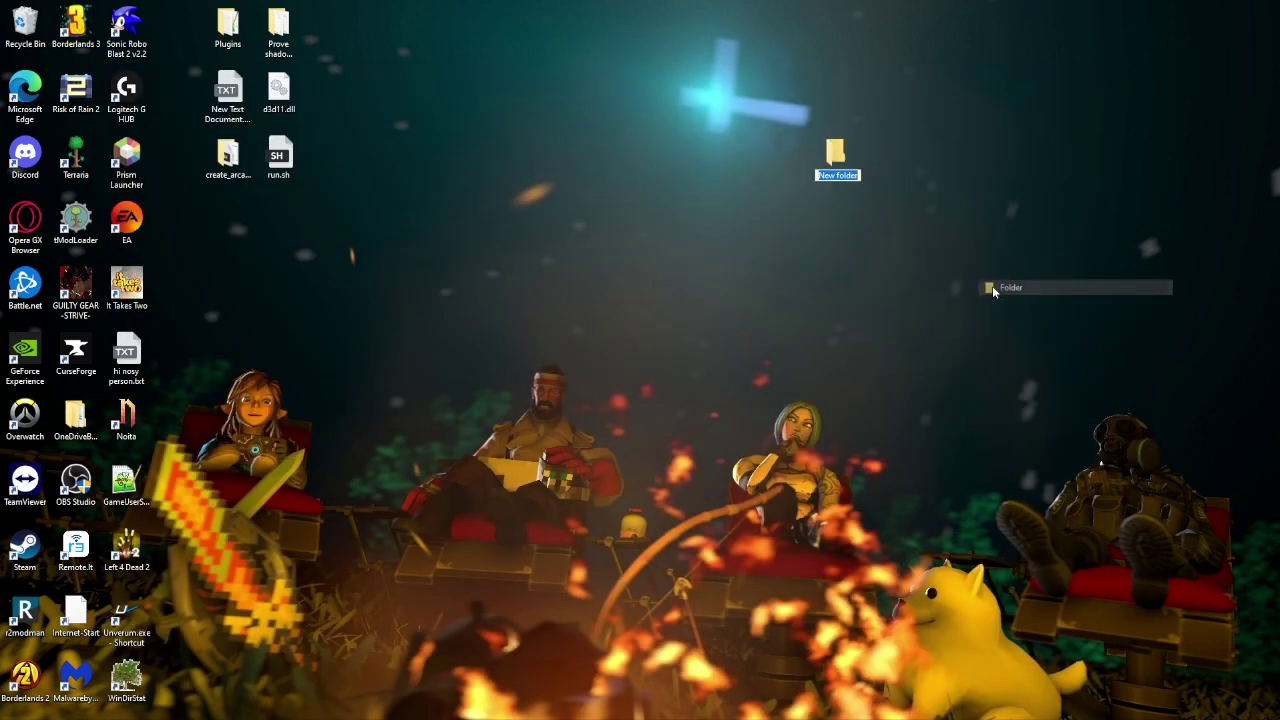
pyautogui.write('se')
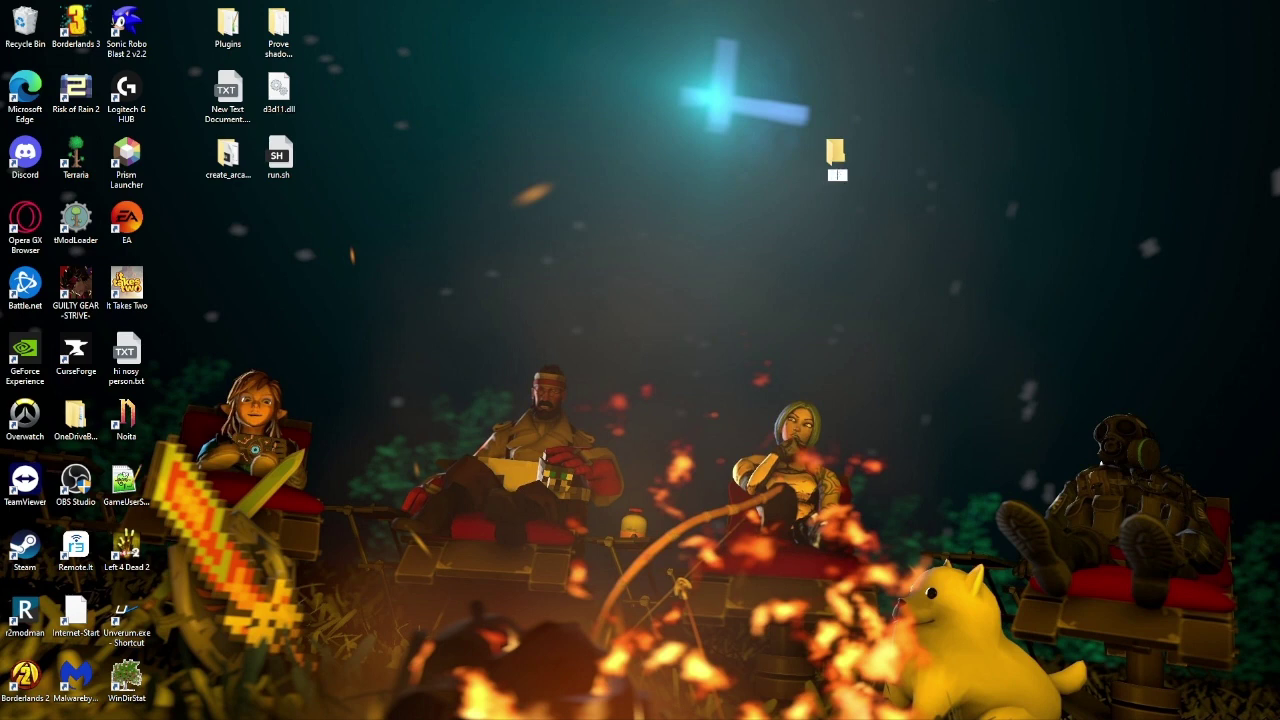
pyautogui.write('F Server')
pyautogui.press('Return')
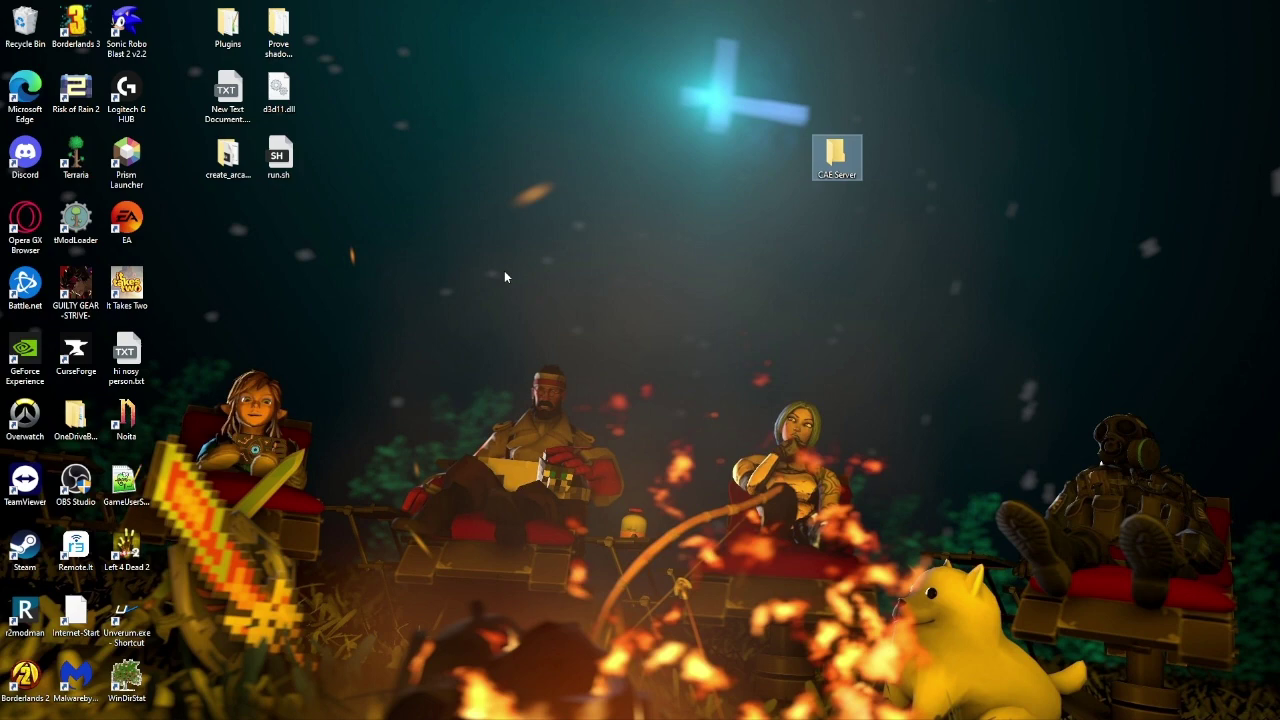
# Step: Open Create+Arcane+Engineering-0.1.7-server.zip from the Downloads folder on 2nd Drive (D:) in File Explorer
pyautogui.hotkey('alt', 'Tab')
pyautogui.press('Escape')
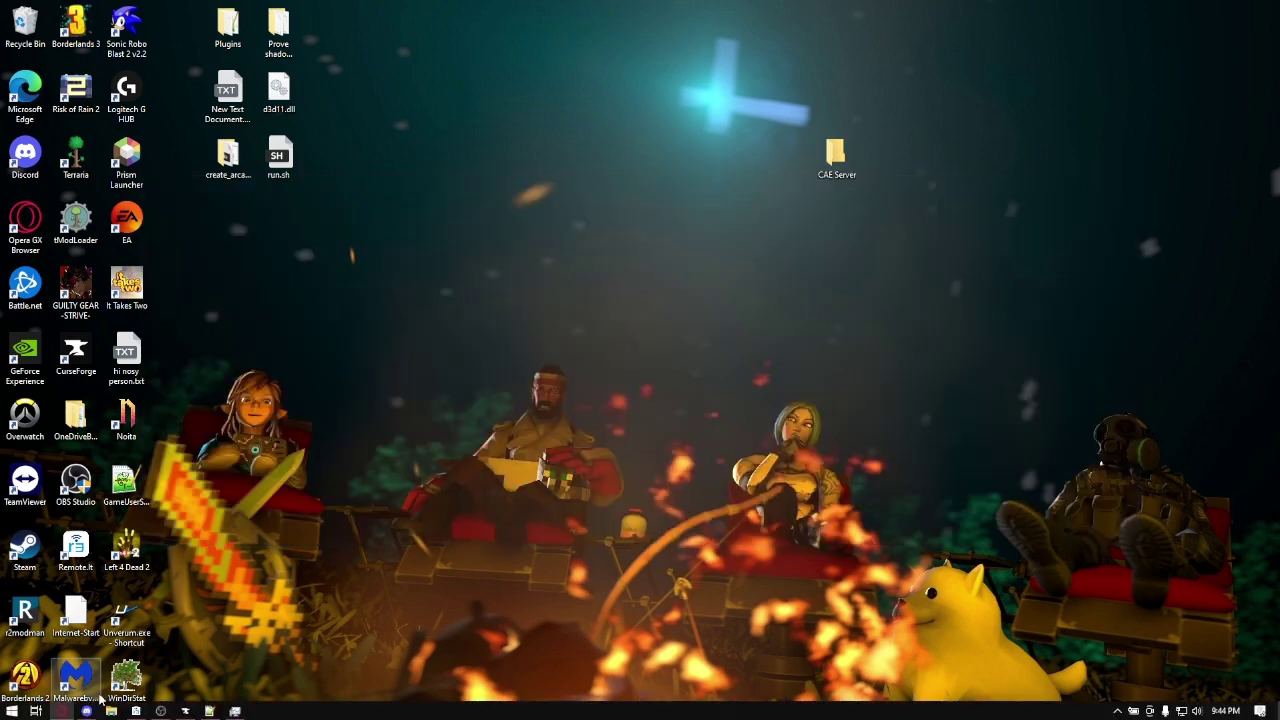
pyautogui.press('super+e')
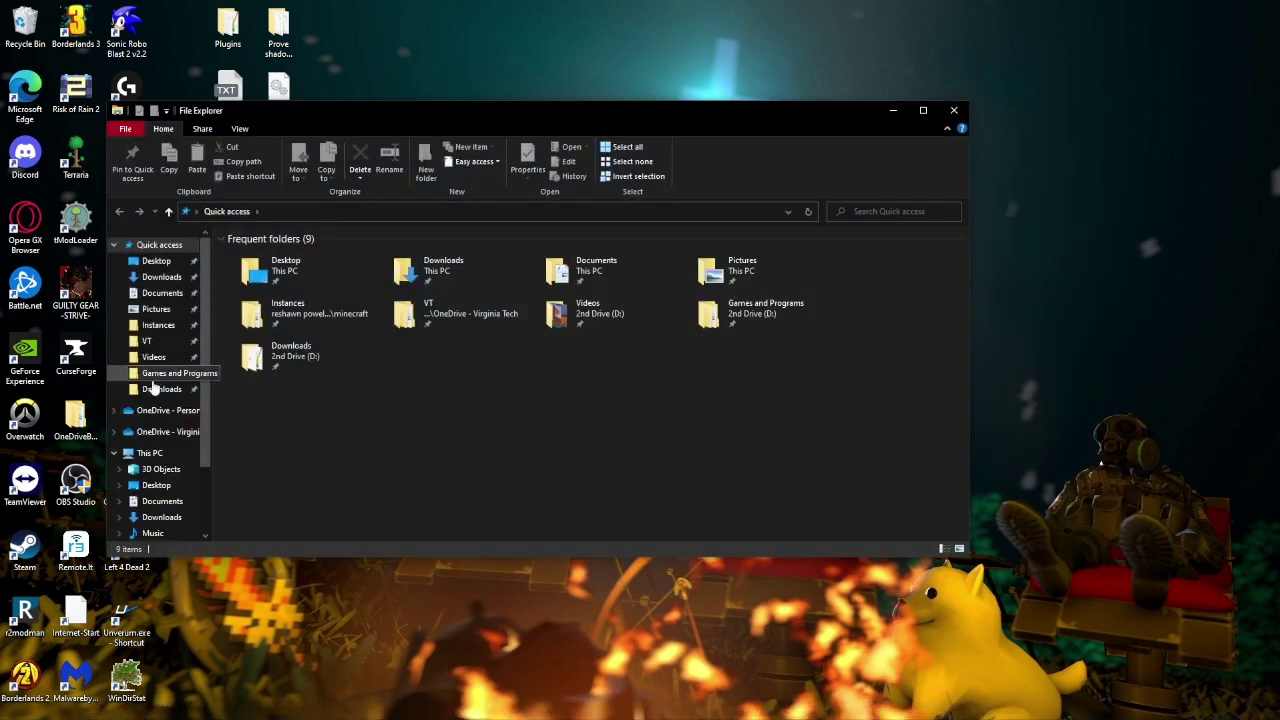
pyautogui.click(161, 389)
pyautogui.doubleClick(355, 256)
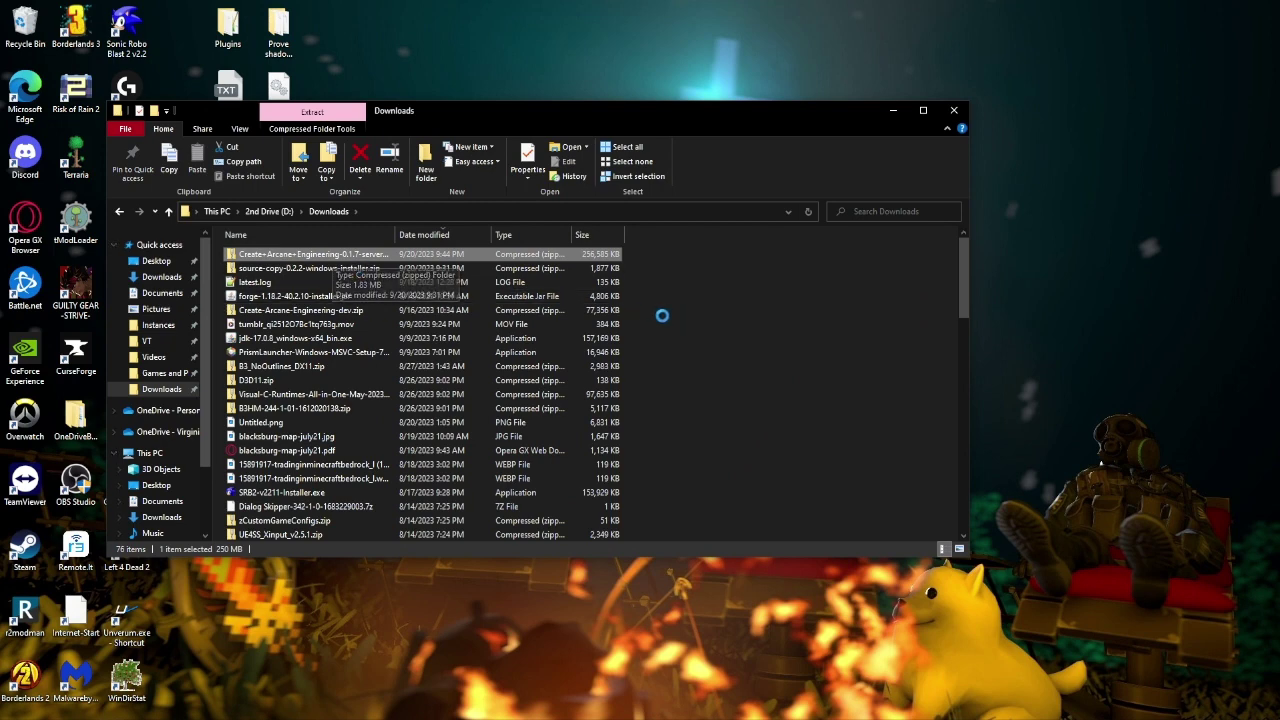
# Step: Extract the whole server pack archive into the desktop's CAE Server folder and close the archive window
pyautogui.click(413, 162)
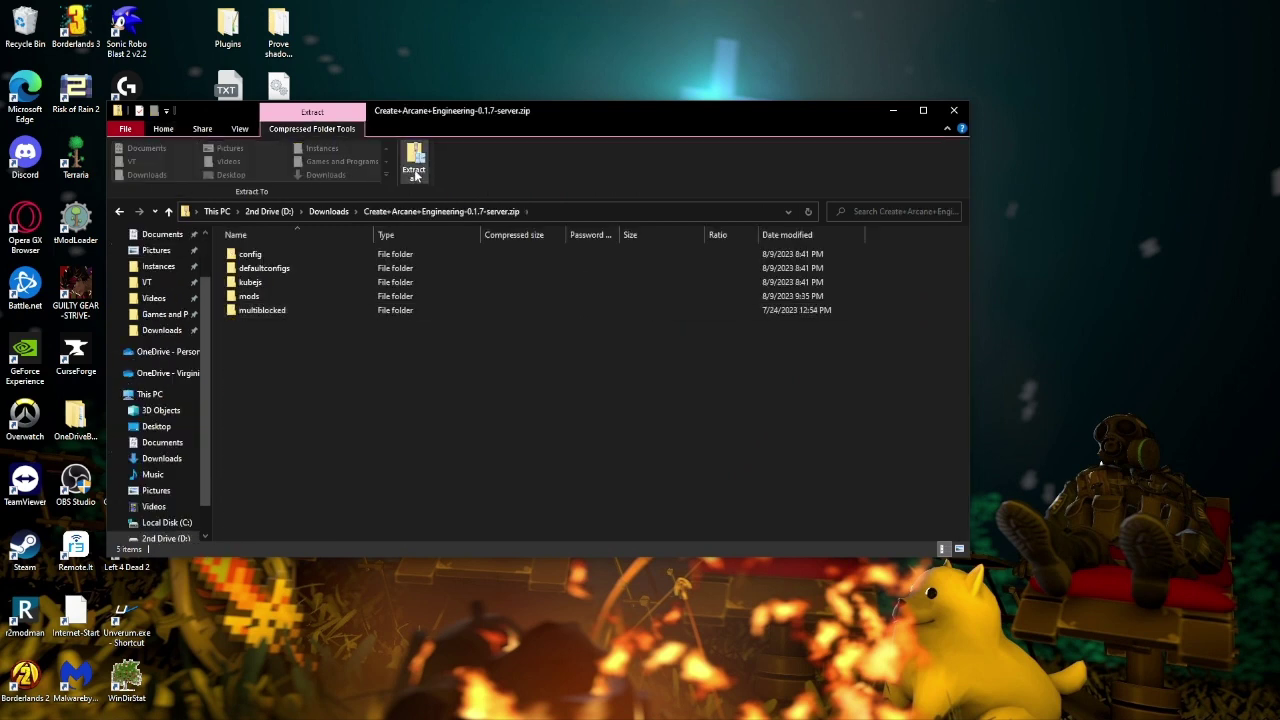
pyautogui.click(788, 310)
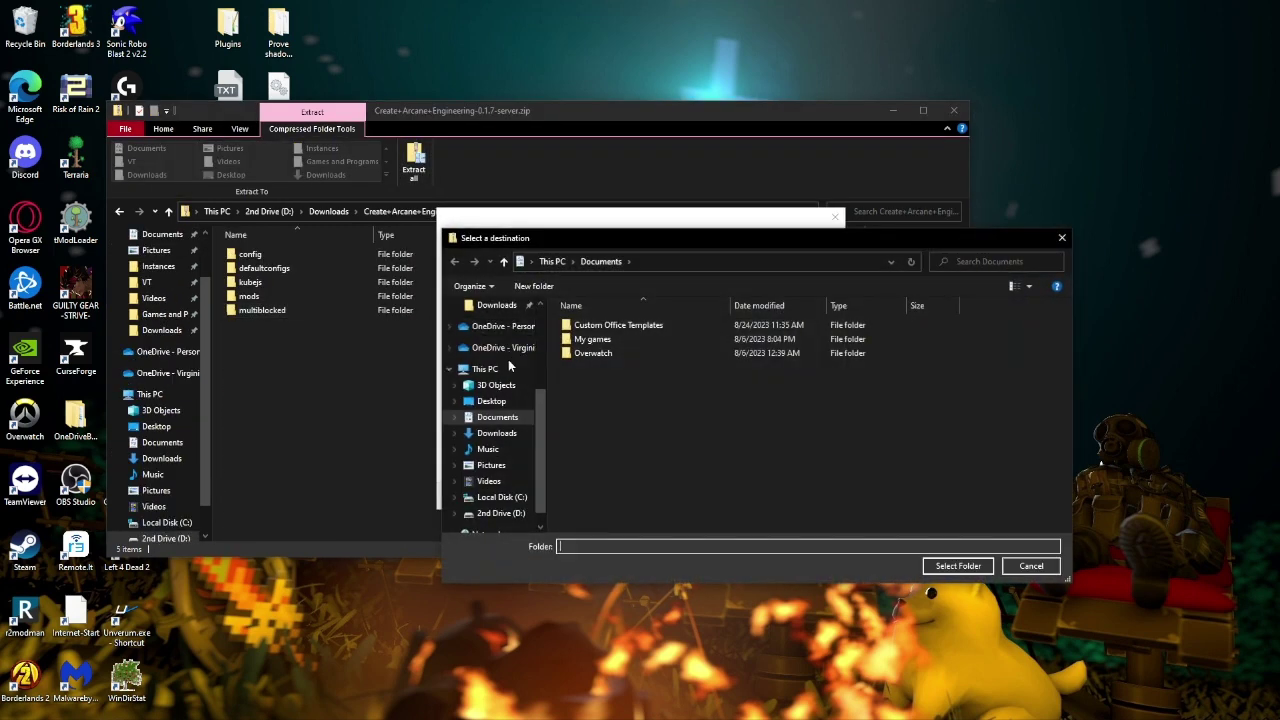
pyautogui.click(491, 401)
pyautogui.click(600, 326)
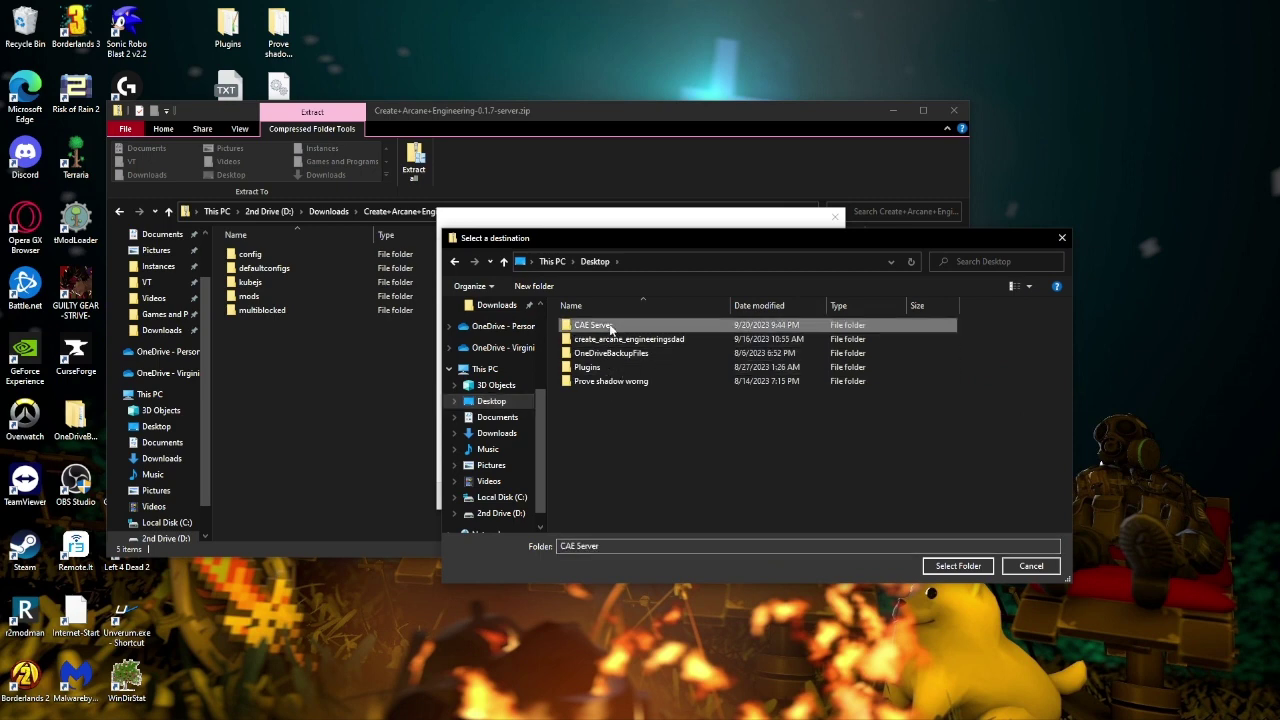
pyautogui.click(957, 566)
pyautogui.click(760, 497)
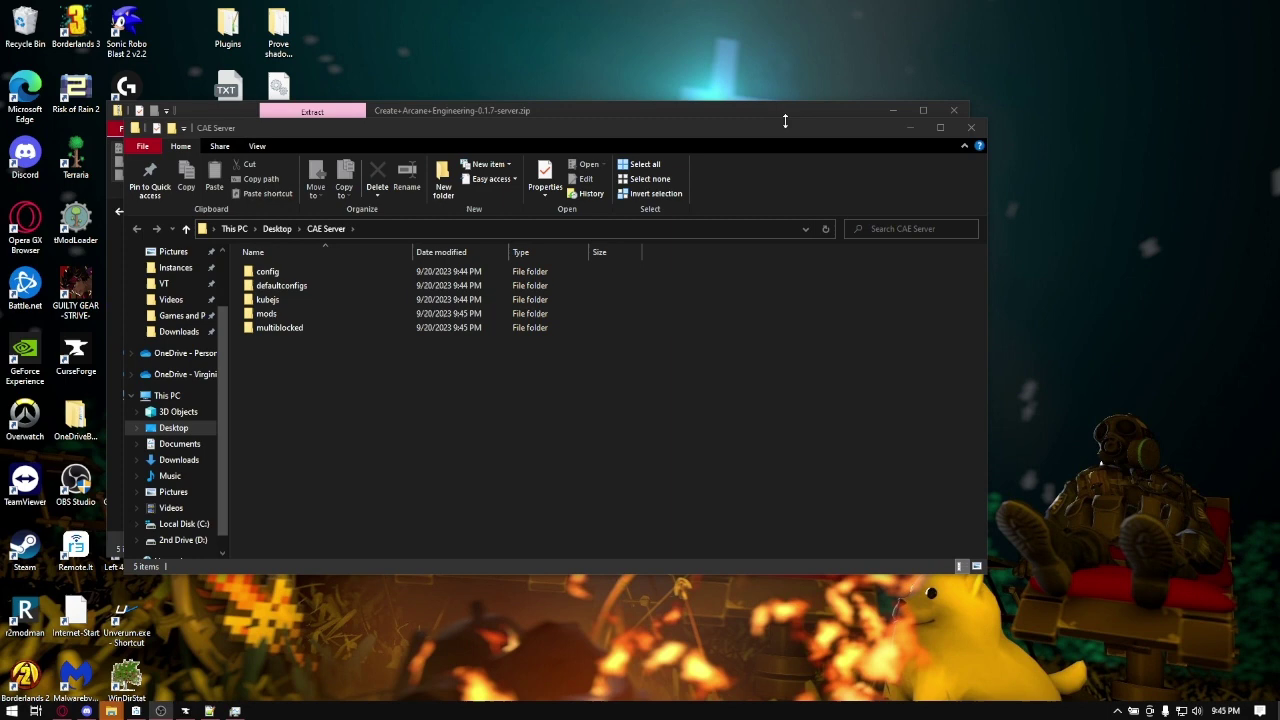
pyautogui.click(953, 110)
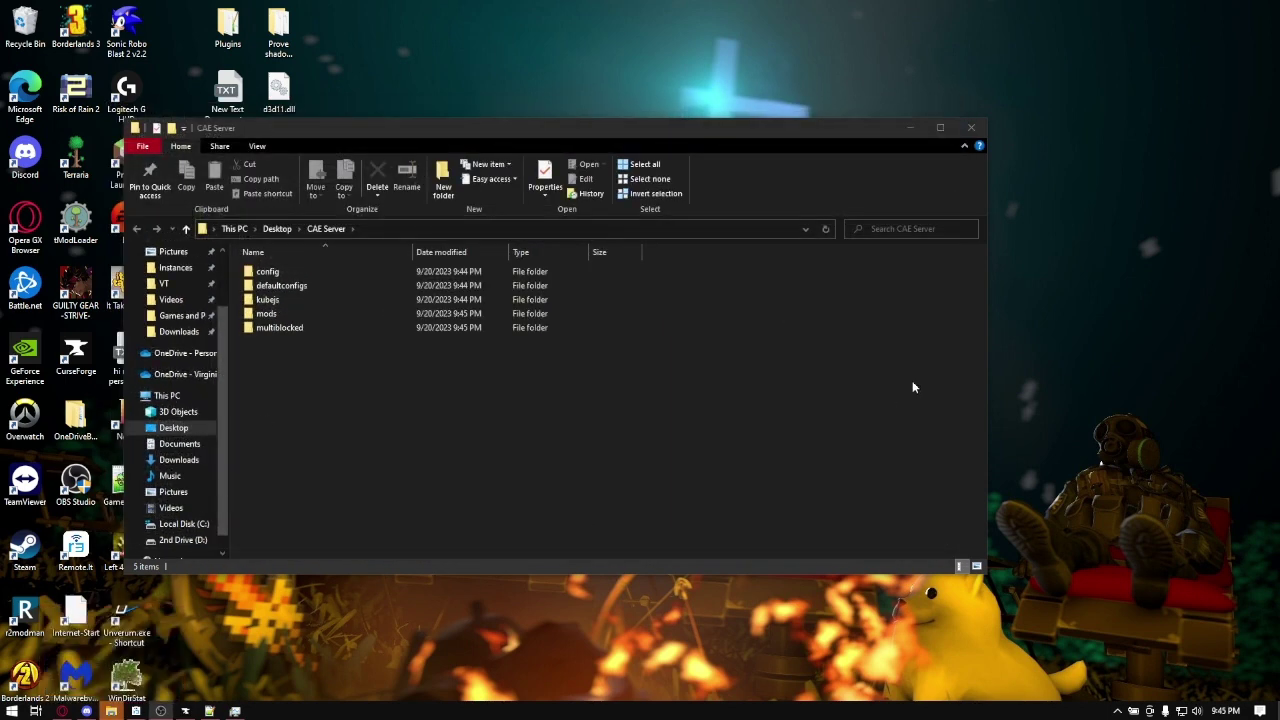
# Step: Download forge-1.18.2-40.2.9-installer.jar from the browser into the desktop's CAE Server folder
pyautogui.hotkey('alt', 'Tab')
pyautogui.click(497, 453)
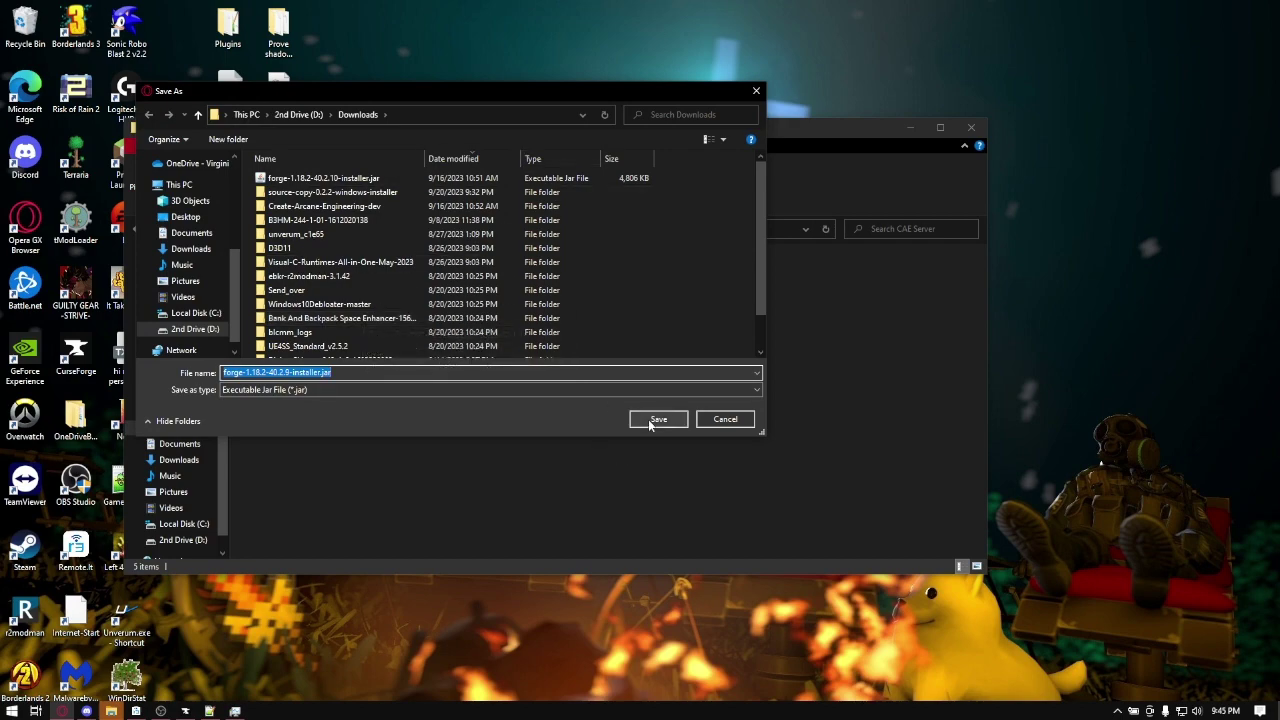
pyautogui.moveTo(470, 94); pyautogui.dragTo(744, 133)
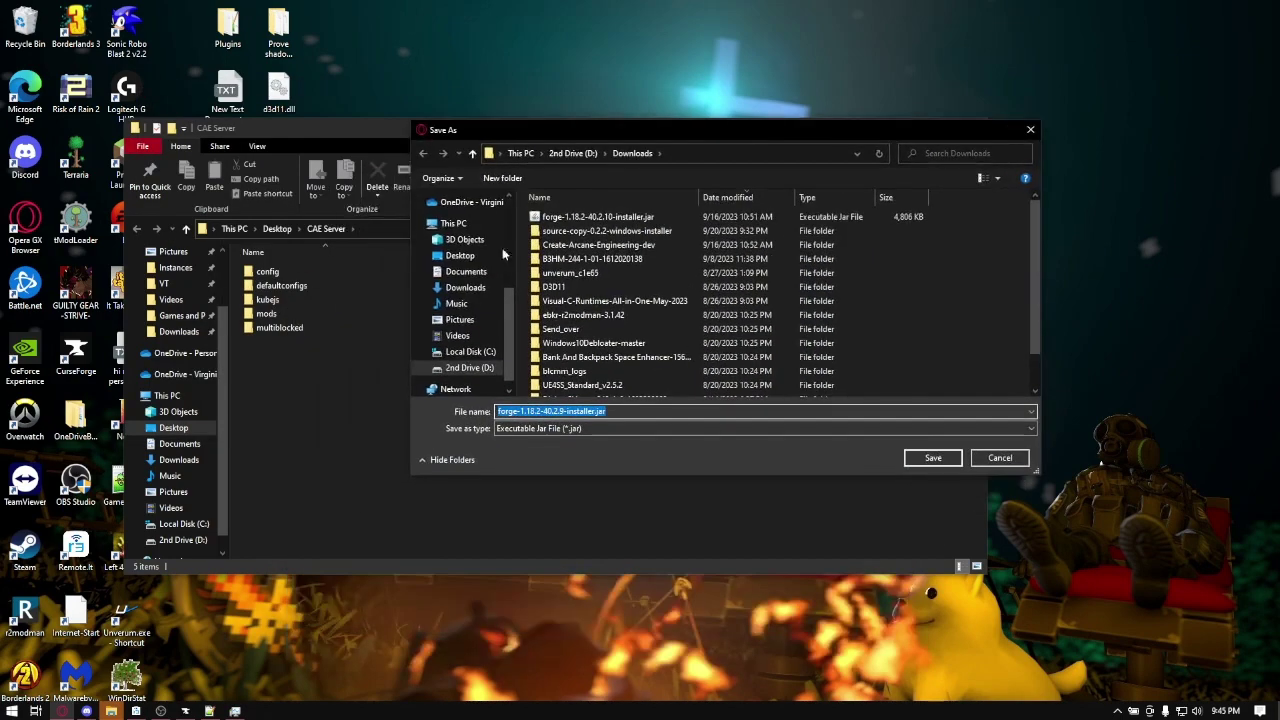
pyautogui.scroll(4, 465, 290)
pyautogui.click(460, 223)
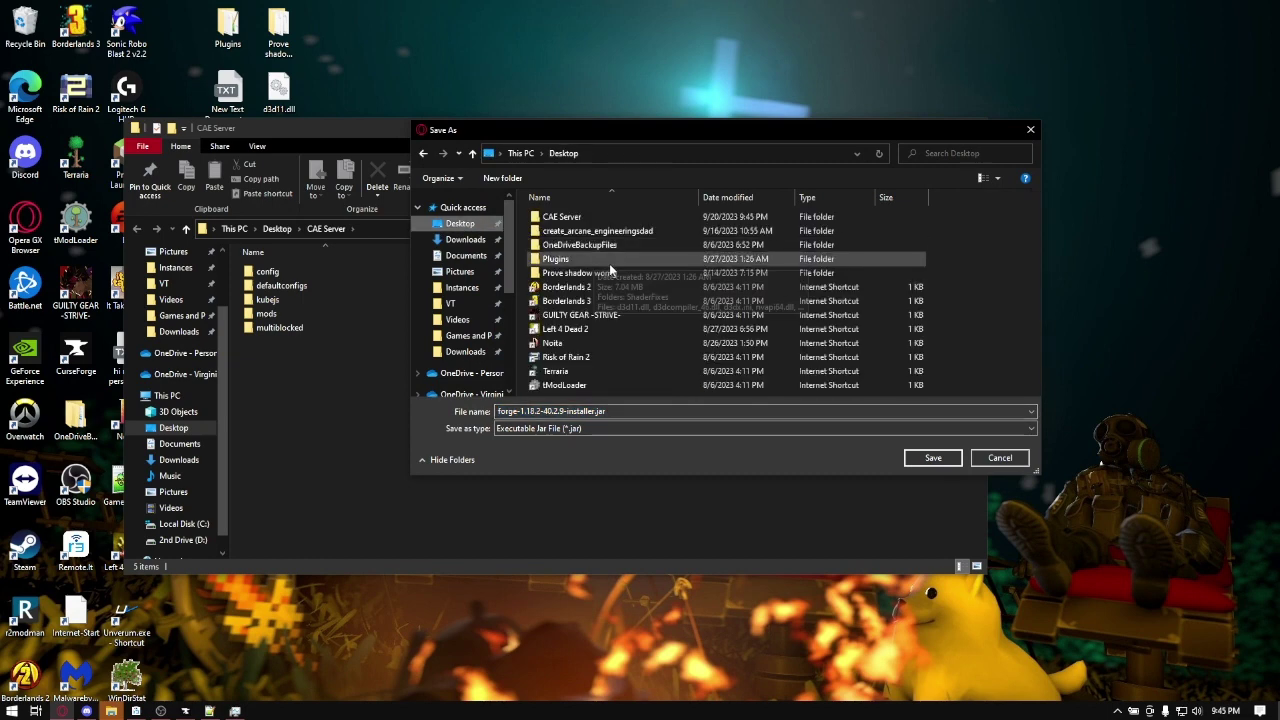
pyautogui.doubleClick(561, 216)
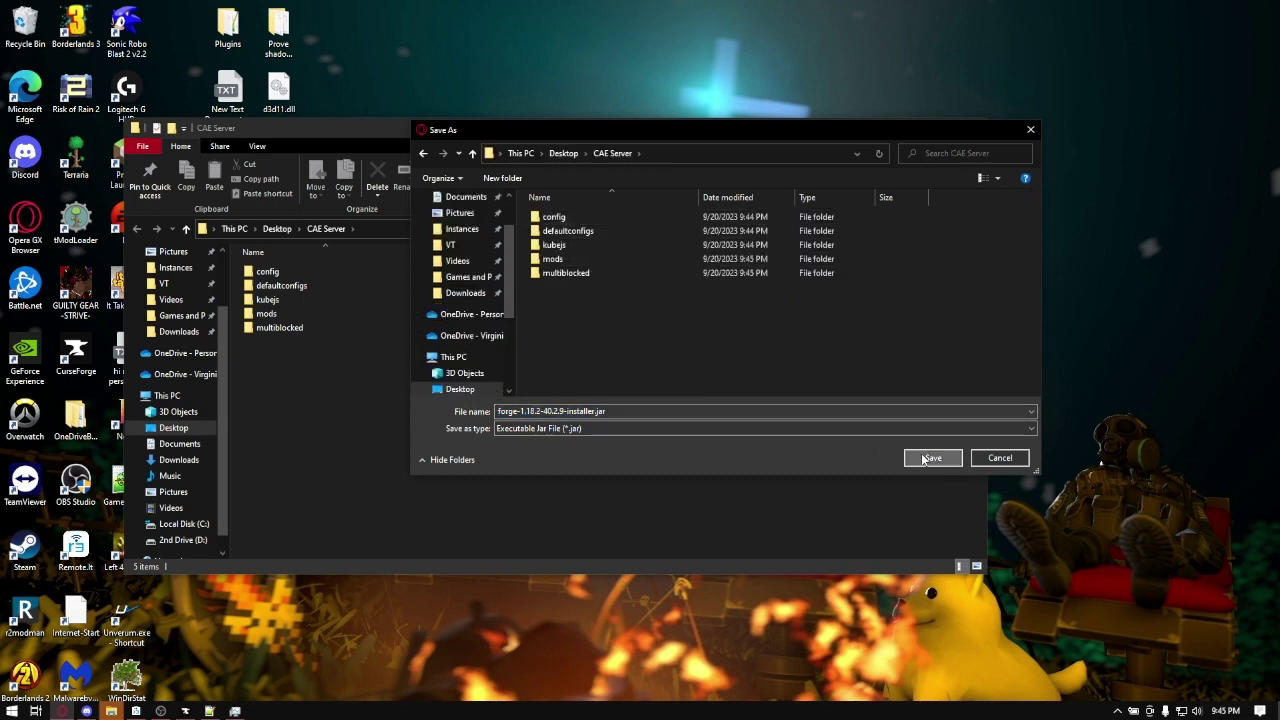
pyautogui.click(931, 458)
# Step: Launch forge-1.18.2-40.2.9-installer.jar from the CAE Server folder and choose the Install server option
pyautogui.click(375, 347)
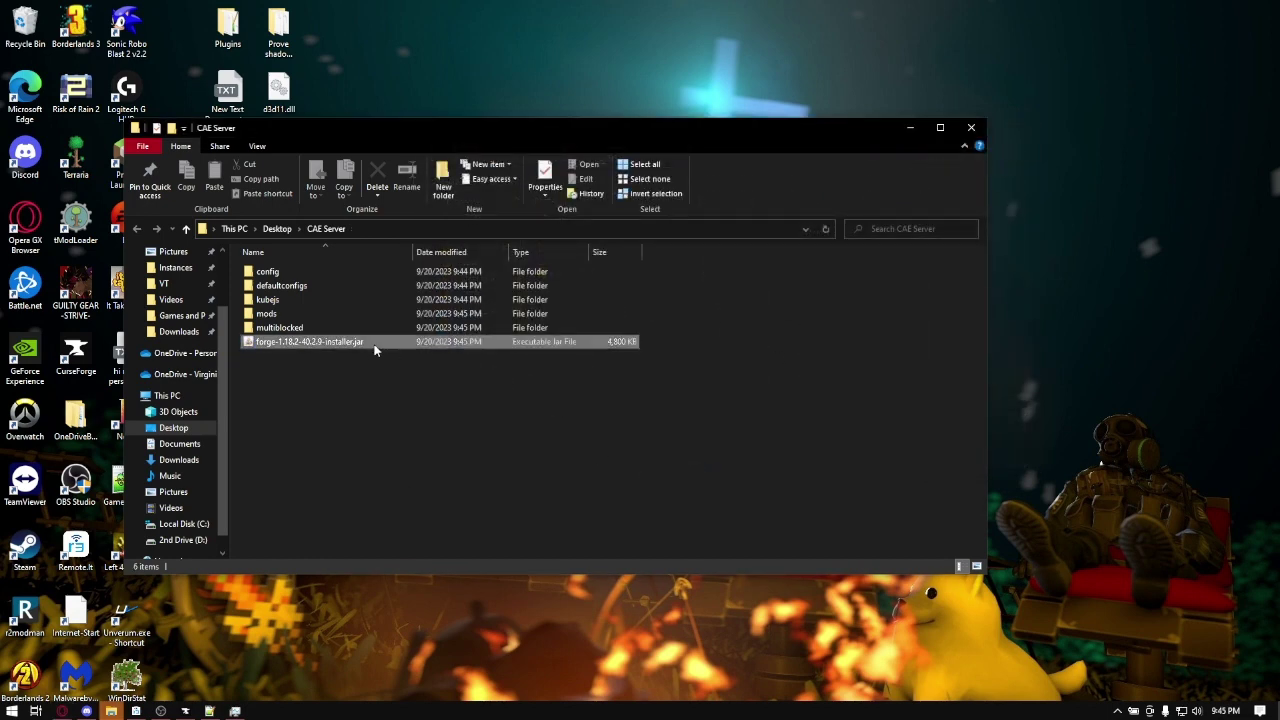
pyautogui.doubleClick(375, 347)
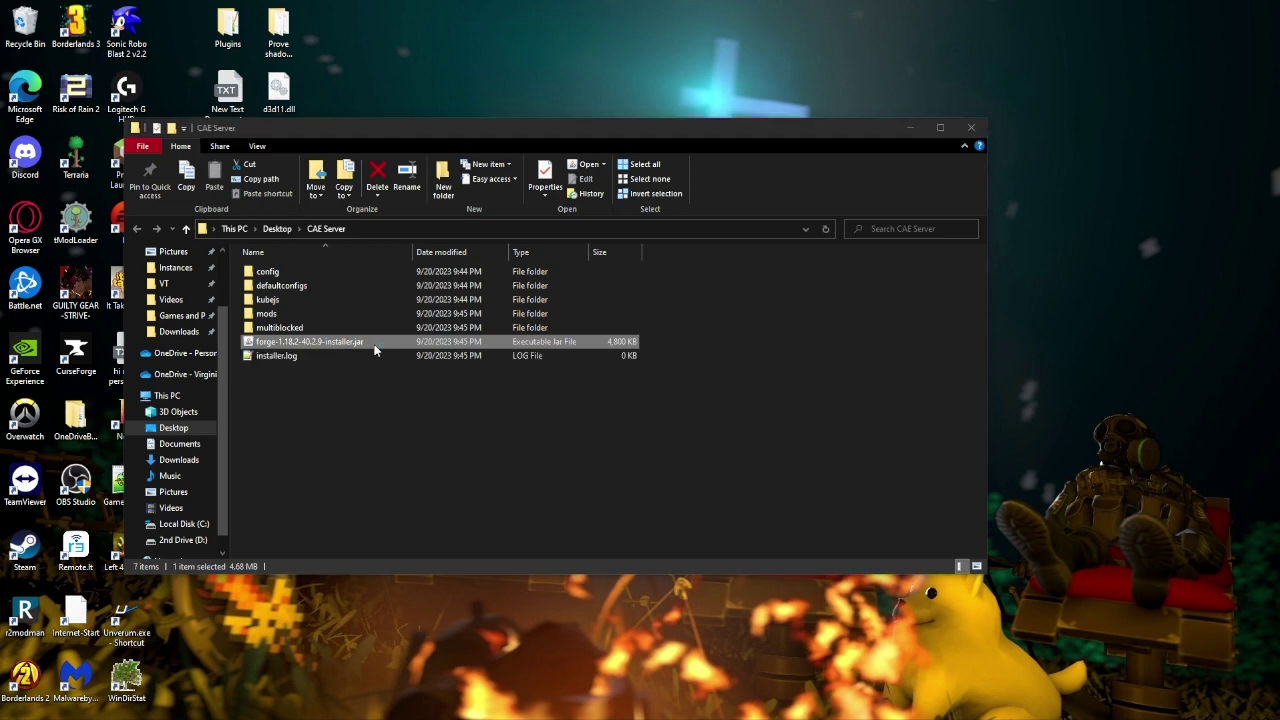
pyautogui.click(631, 390)
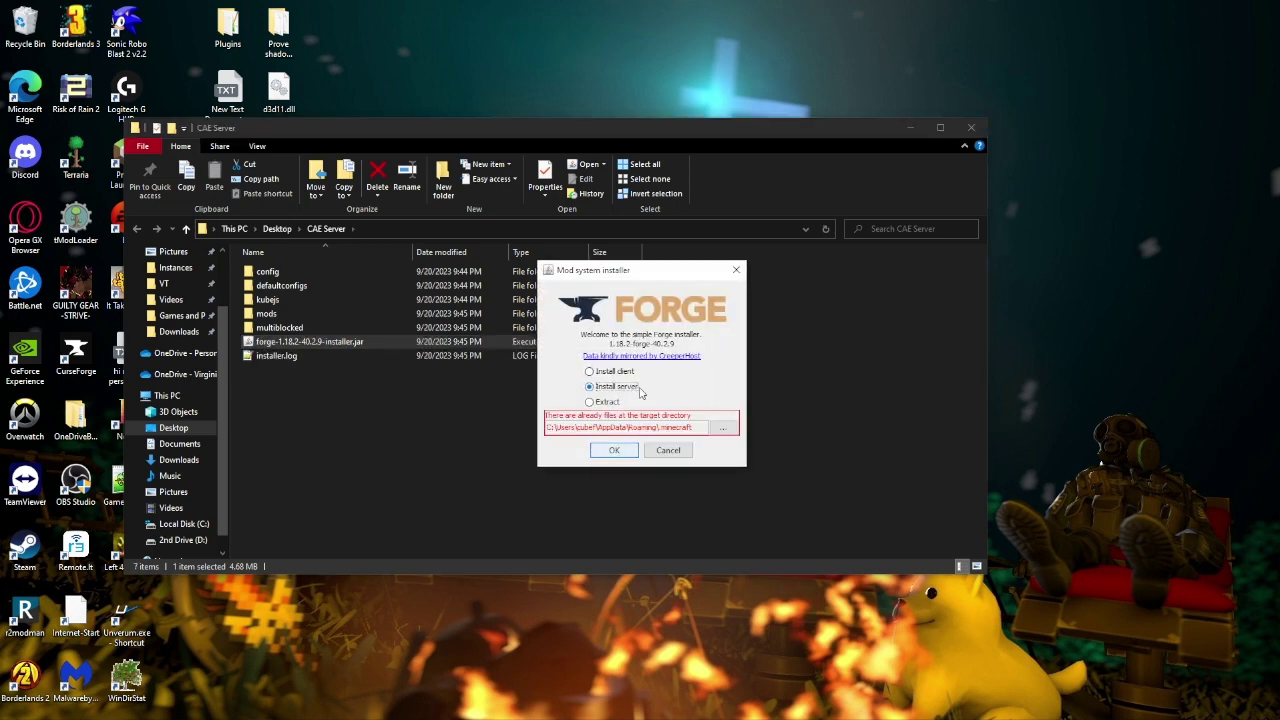
# Step: Set the Forge installation target to the desktop's CAE Server folder and run the server installation to completion
pyautogui.click(723, 427)
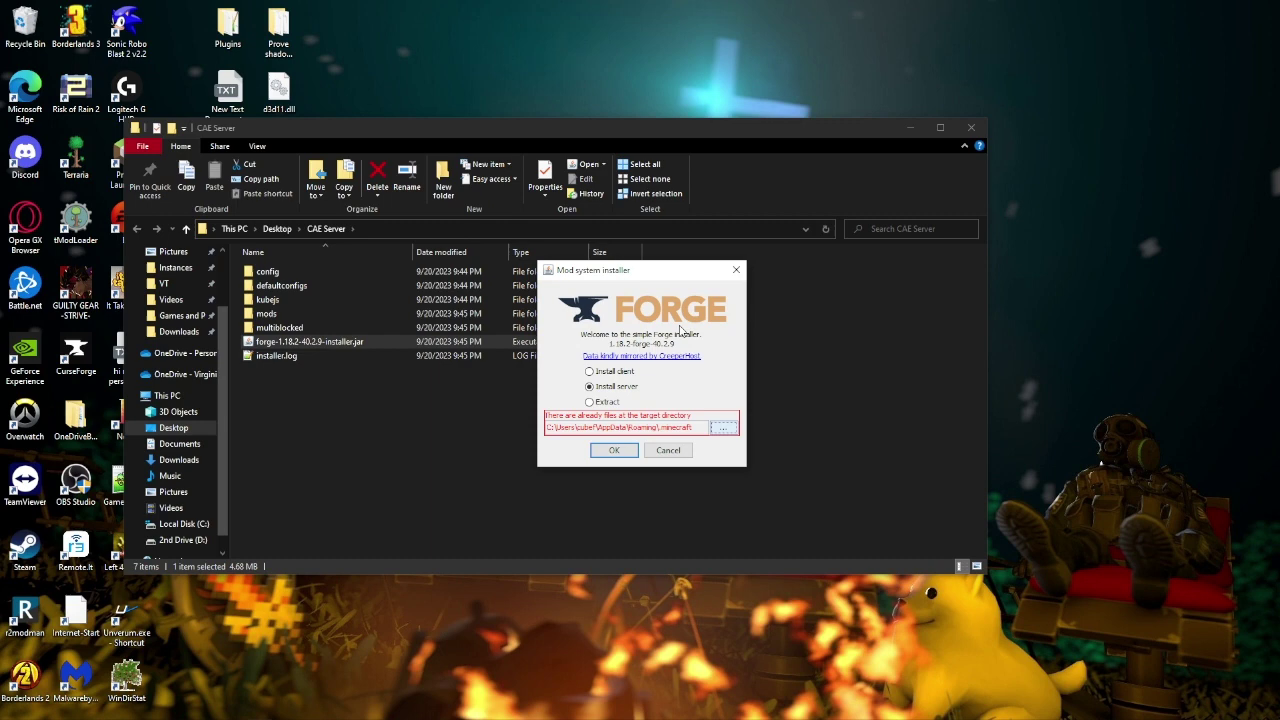
pyautogui.click(482, 335)
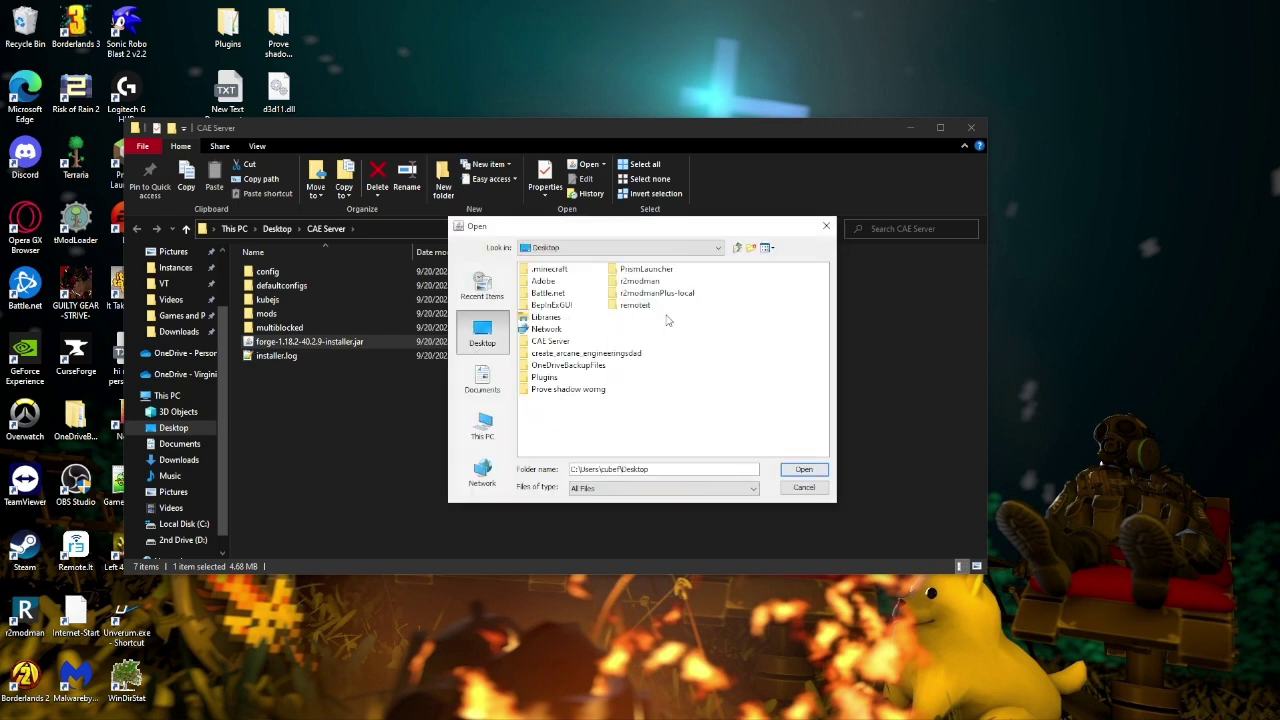
pyautogui.click(550, 341)
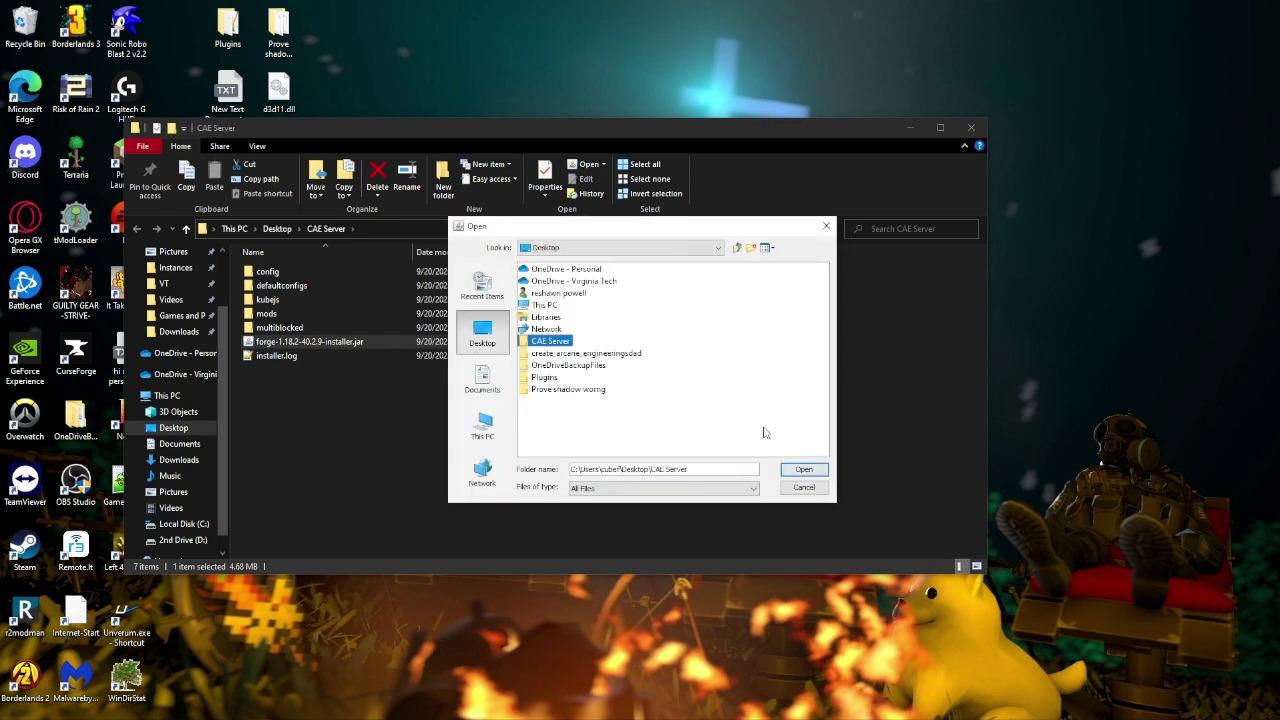
pyautogui.click(804, 469)
pyautogui.click(615, 450)
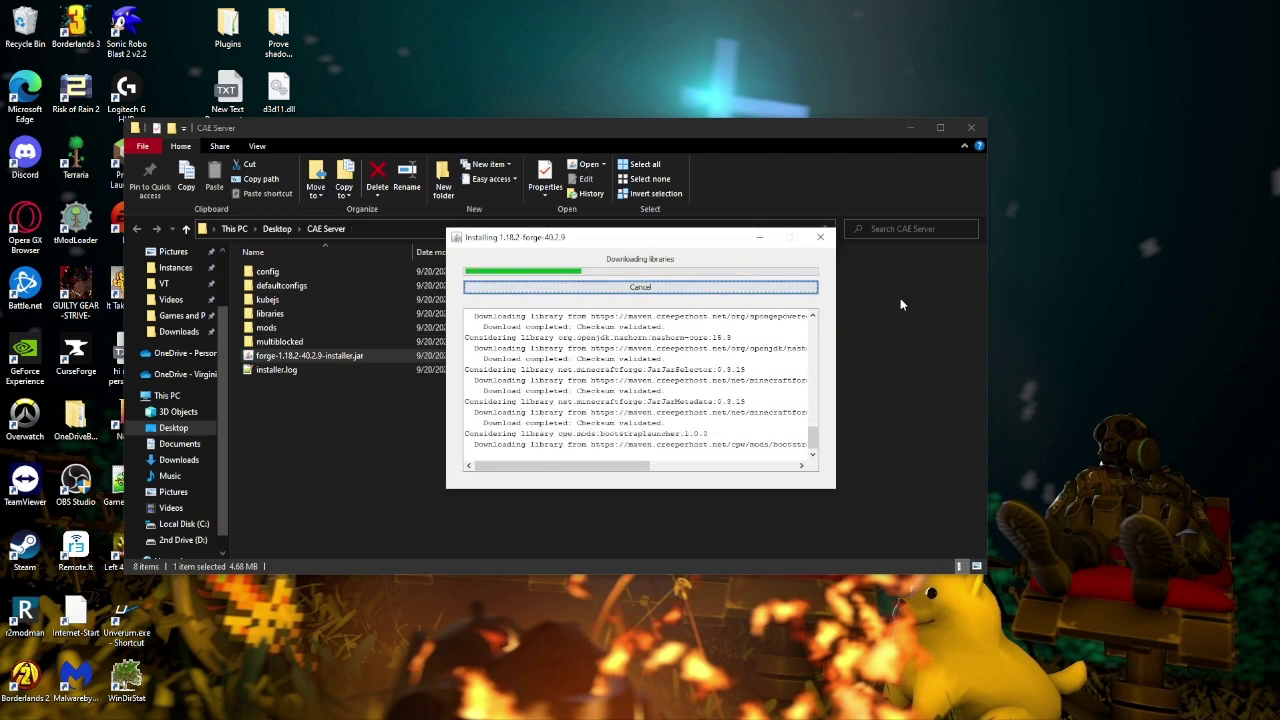
pyautogui.hotkey('alt', 'Tab')
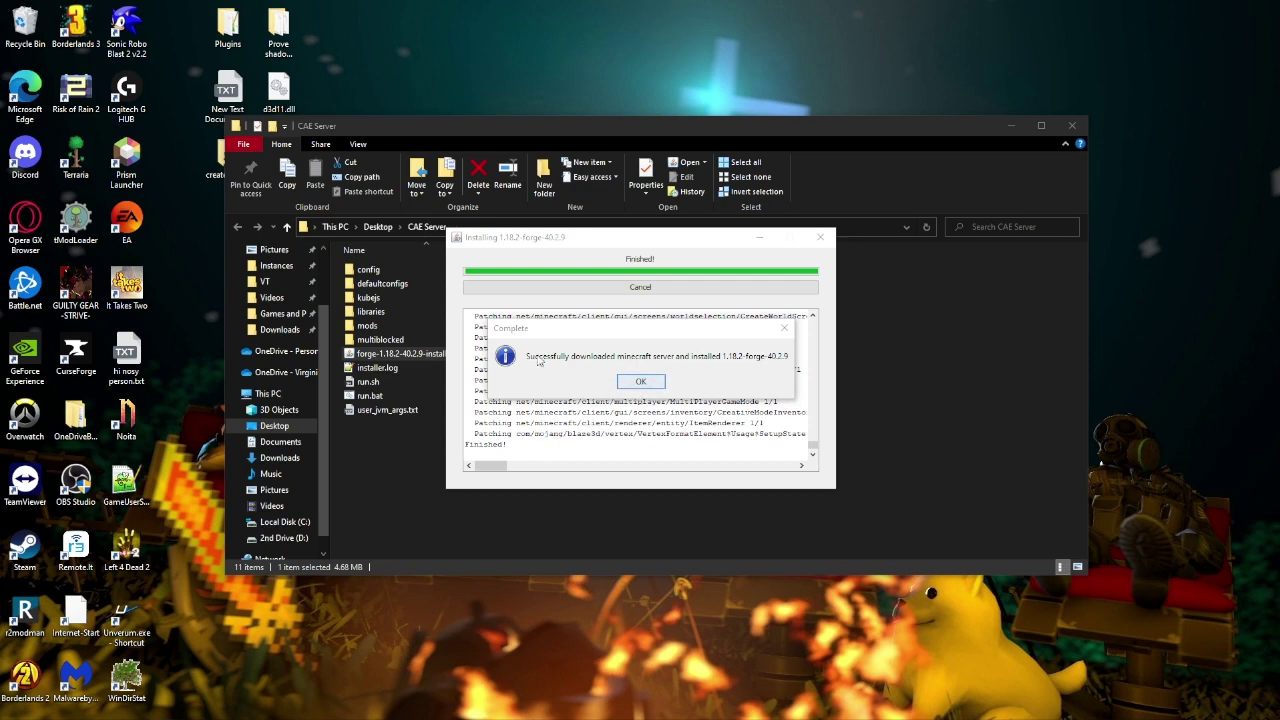
pyautogui.click(640, 381)
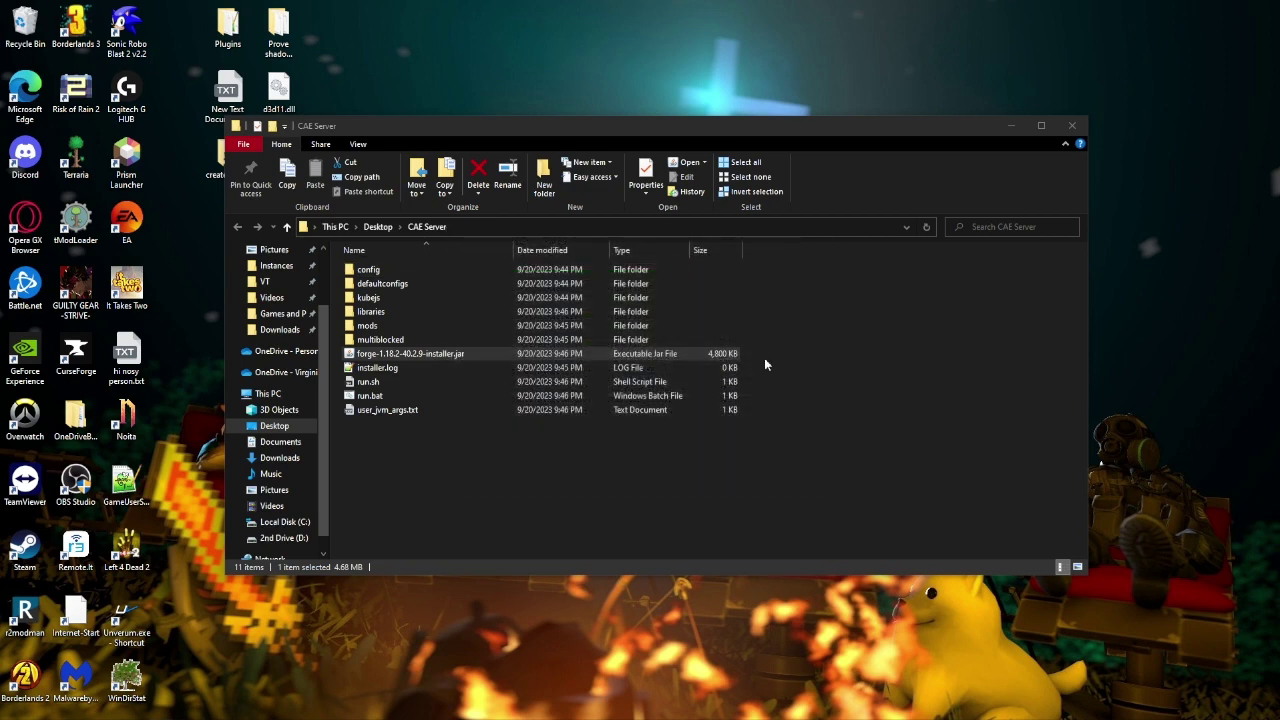
# Step: Run run.bat in the CAE Server folder to generate the server's initial files, and close its console
pyautogui.click(363, 432)
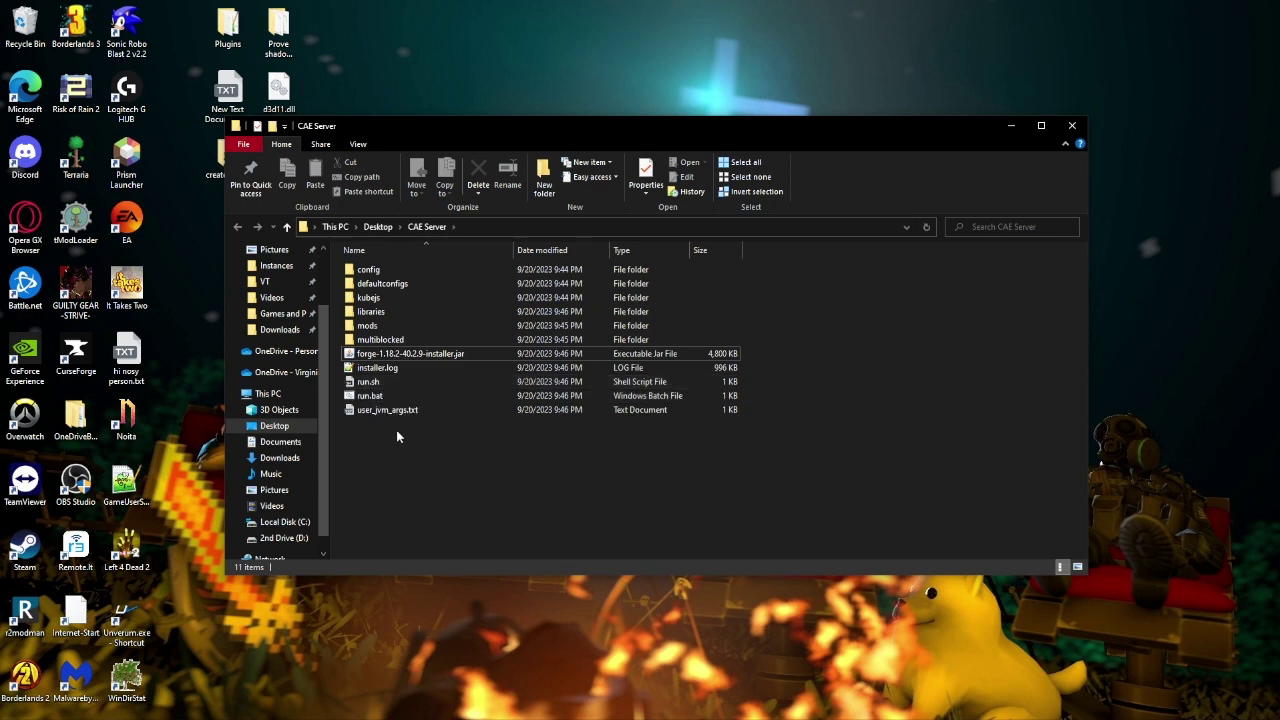
pyautogui.click(387, 384)
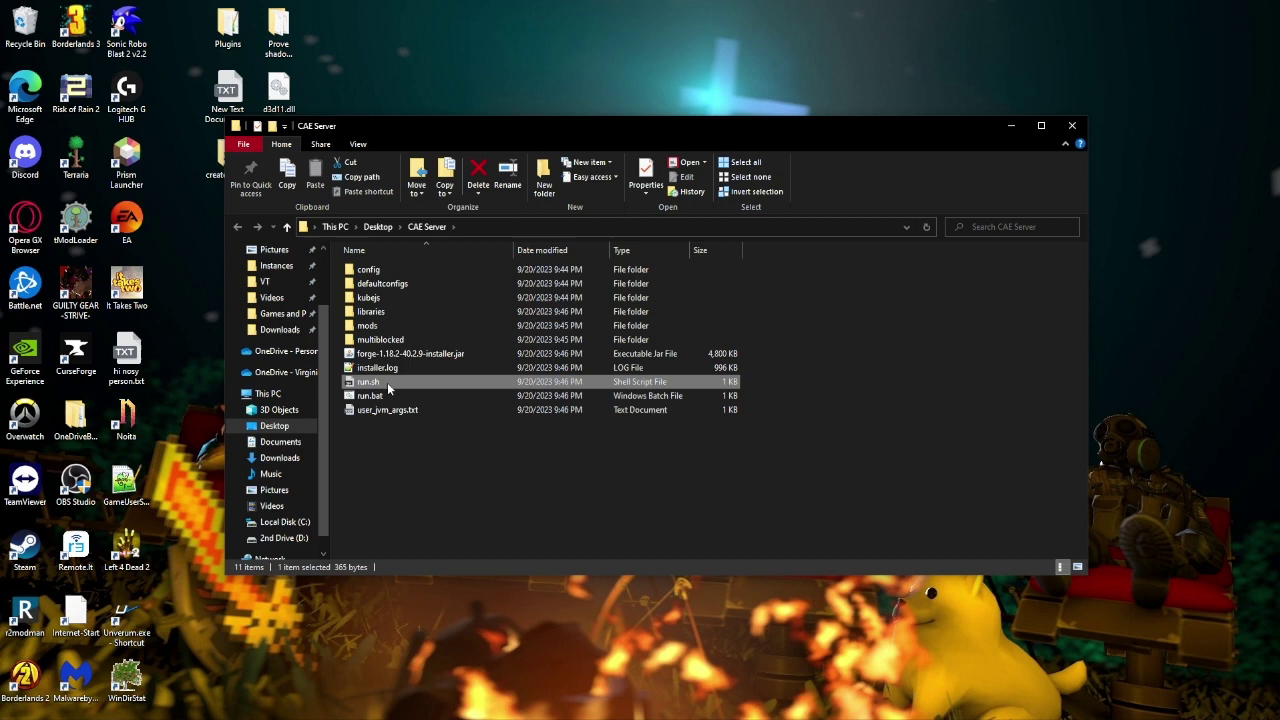
pyautogui.click(418, 482)
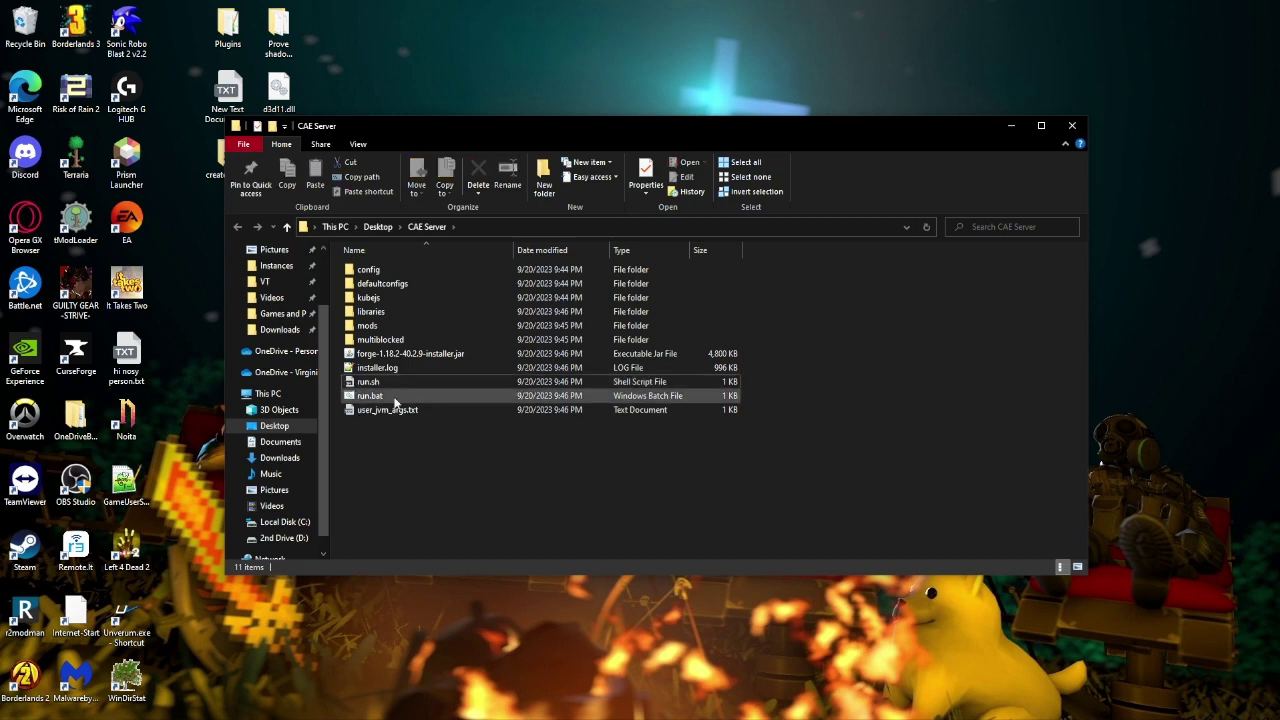
pyautogui.doubleClick(395, 398)
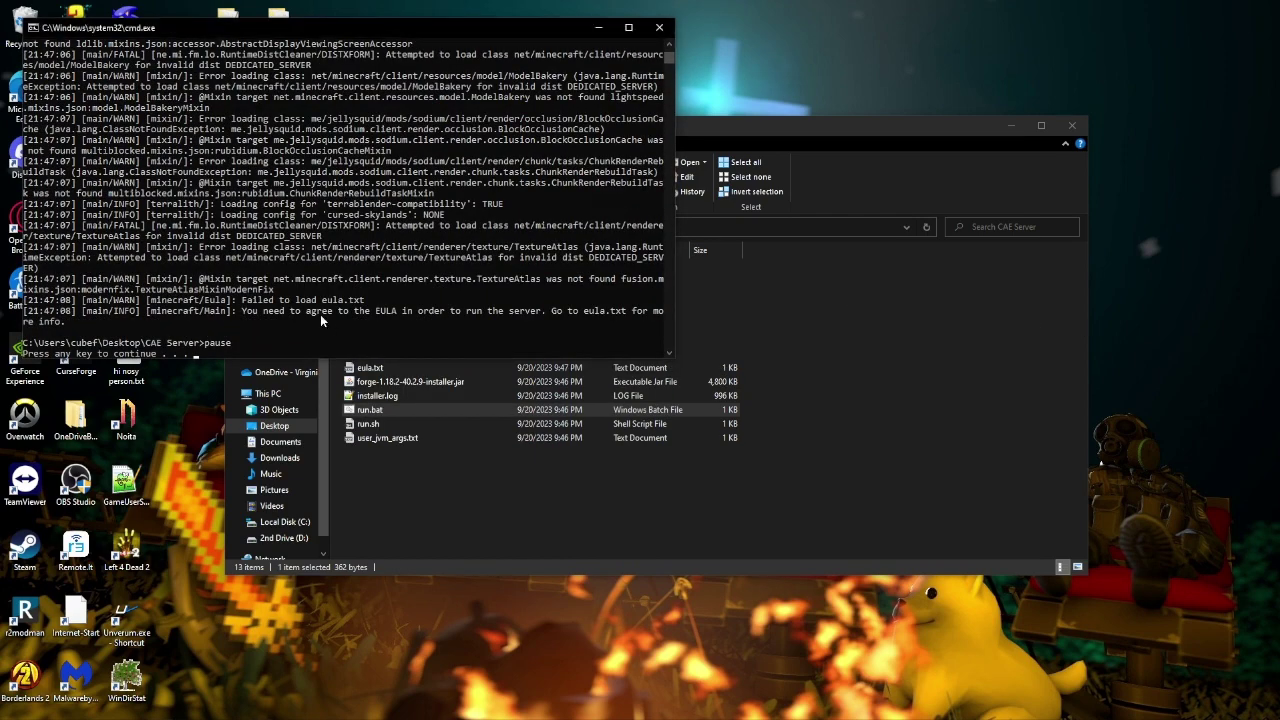
pyautogui.press('Return')
# Step: Accept the EULA by setting eula=TRUE in the CAE Server folder's eula.txt, and save and close the file
pyautogui.click(398, 369)
pyautogui.doubleClick(398, 369)
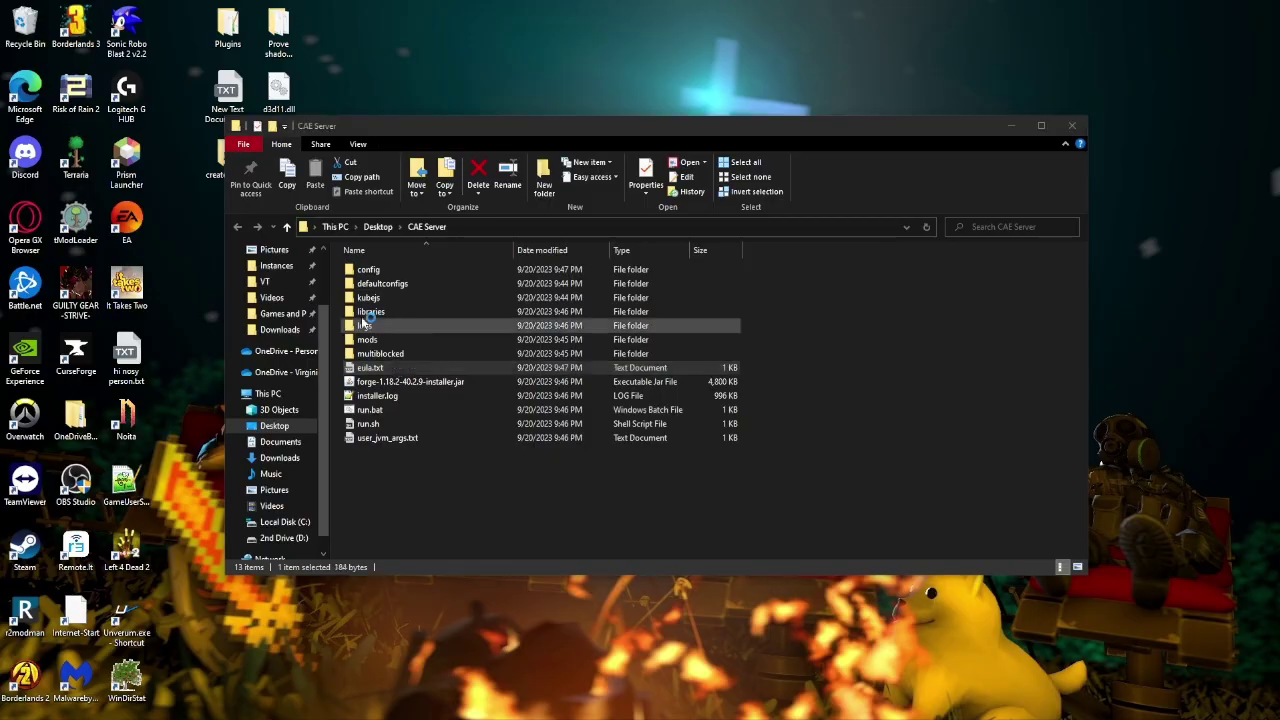
pyautogui.moveTo(72, 59); pyautogui.dragTo(44, 59)
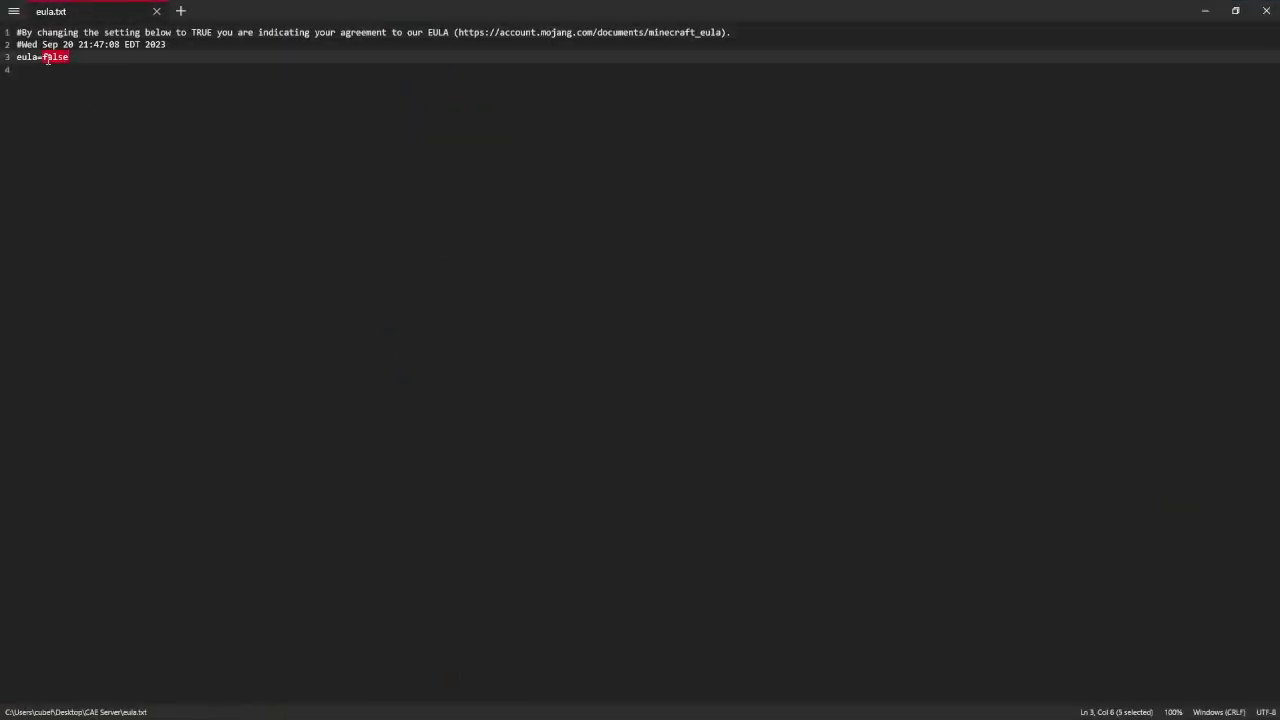
pyautogui.write('TRUE')
pyautogui.hotkey('ctrl', 's')
pyautogui.click(1266, 10)
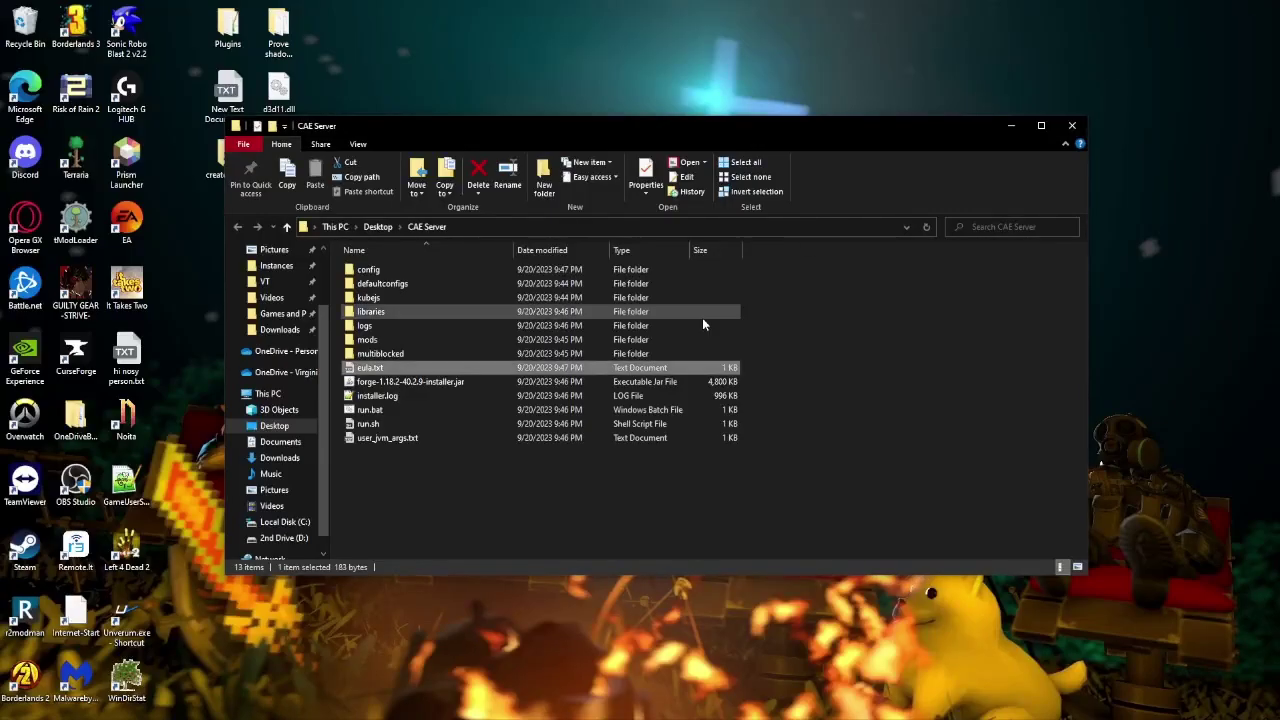
# Step: Uncomment the -Xmx4G line in user_jvm_args.txt, keeping it on its own line, and save the file
pyautogui.click(528, 487)
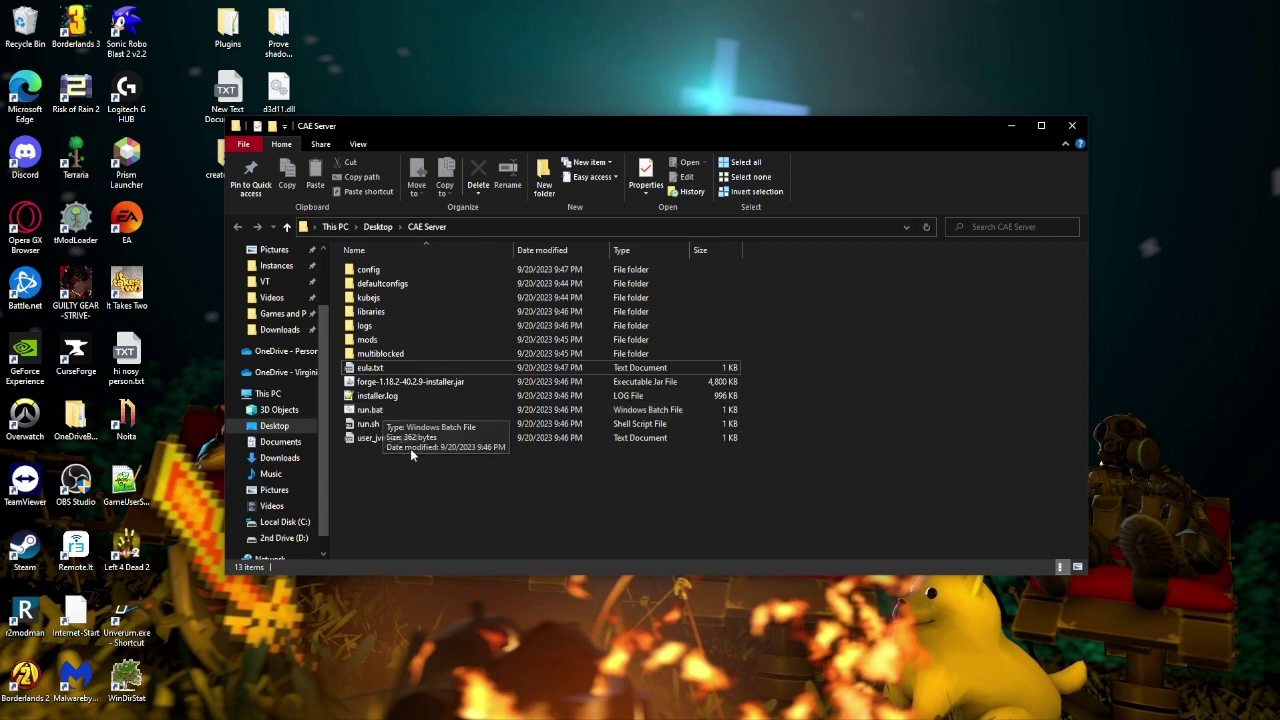
pyautogui.doubleClick(420, 447)
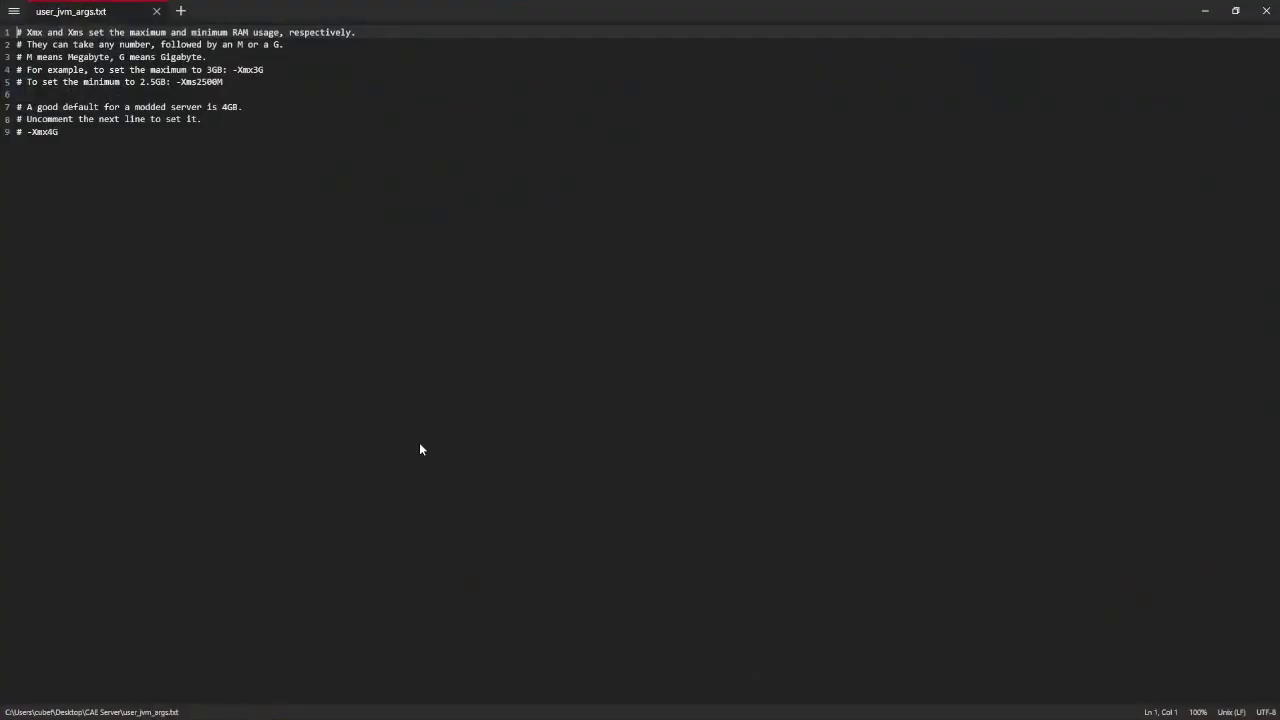
pyautogui.click(31, 136)
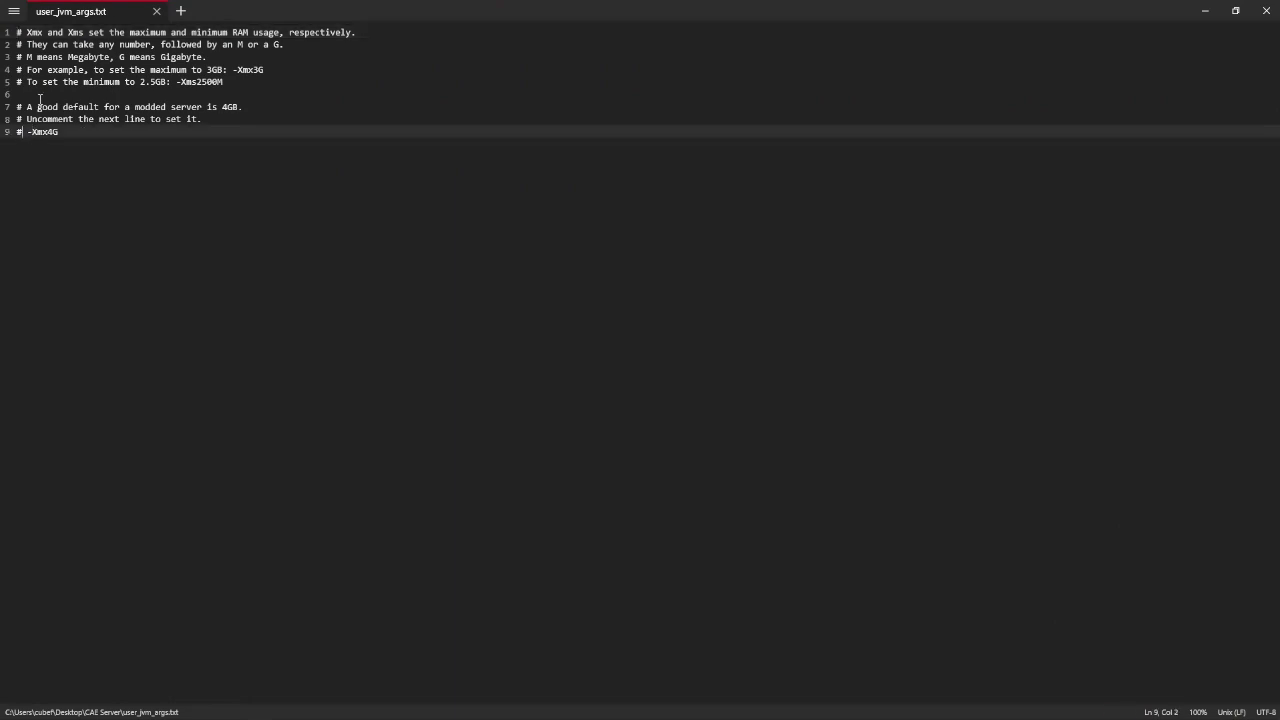
pyautogui.press('BackSpace')
pyautogui.press('BackSpace')
pyautogui.press('BackSpace')
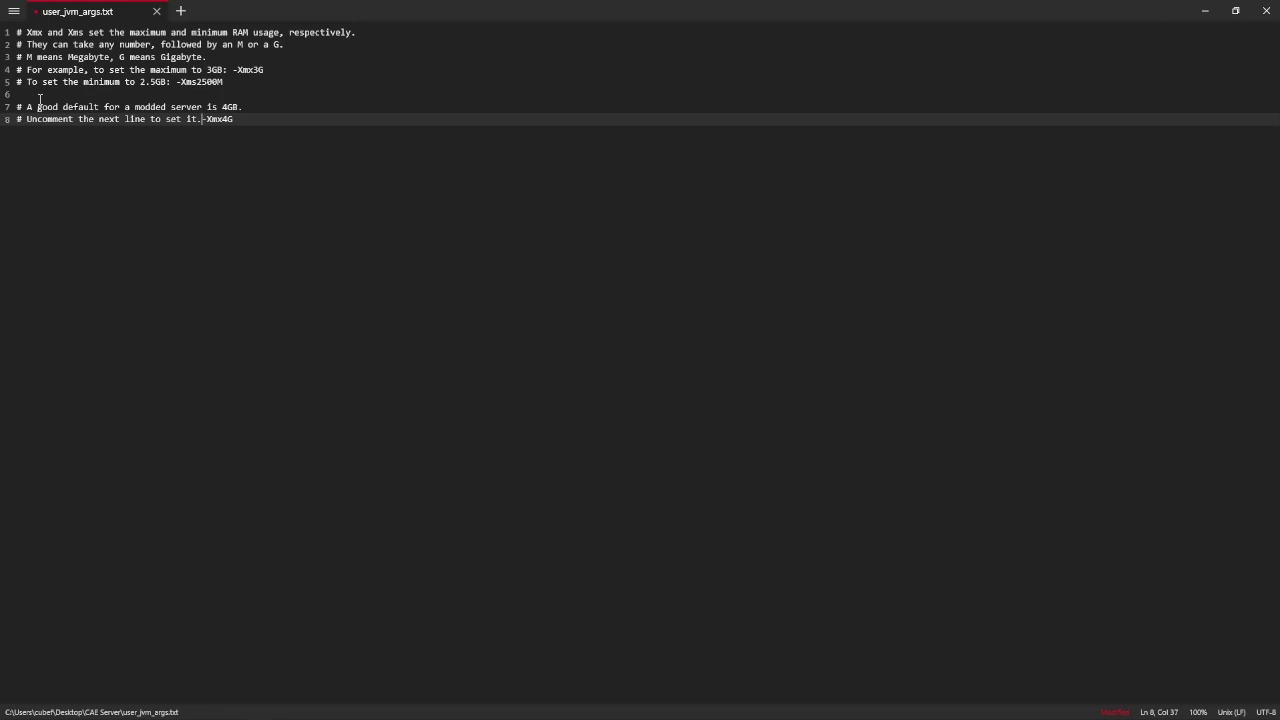
pyautogui.press('Return')
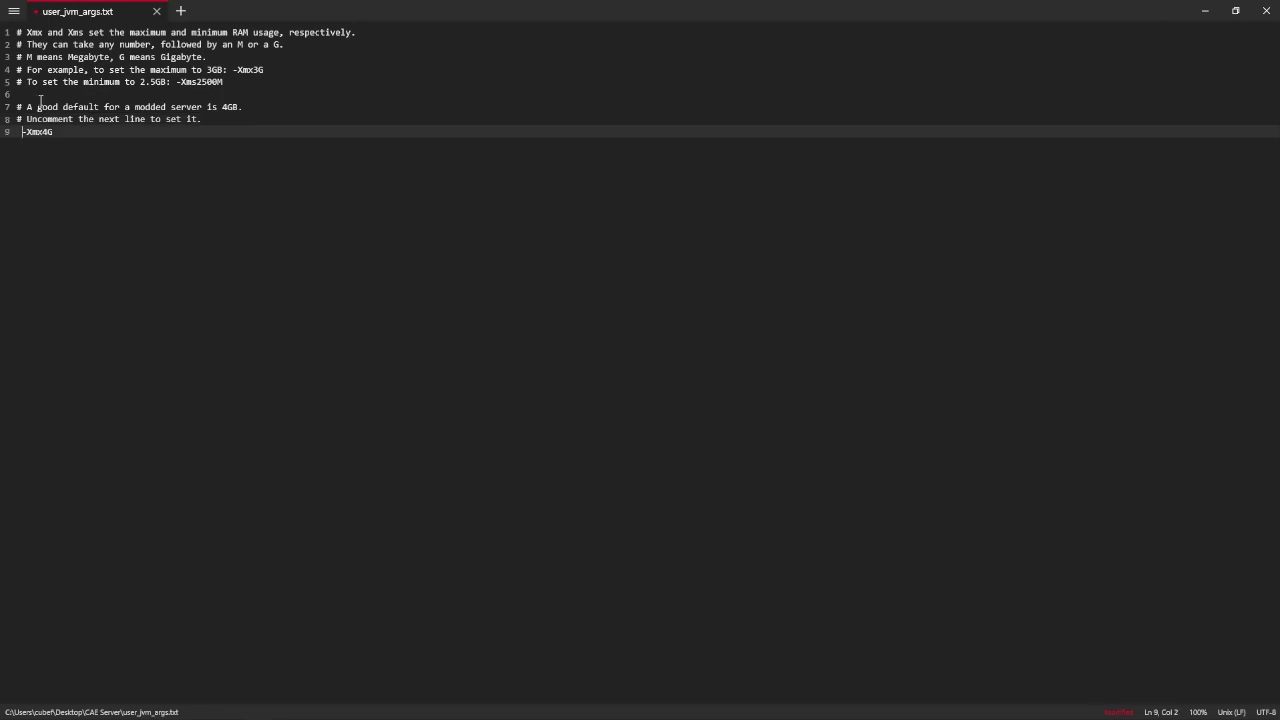
pyautogui.press('BackSpace')
pyautogui.hotkey('ctrl', 's')
# Step: Set the maximum server memory to -Xmx6G in user_jvm_args.txt, and save and close the file
pyautogui.moveTo(48, 131); pyautogui.dragTo(2, 125)
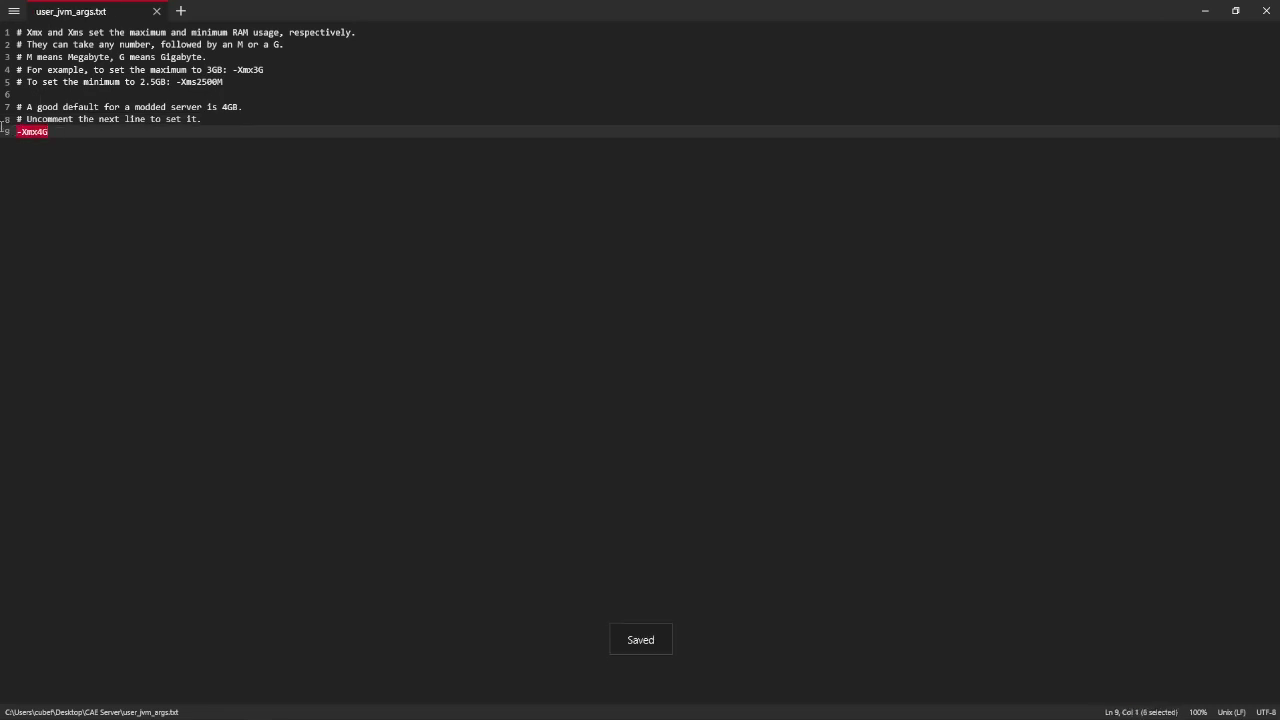
pyautogui.click(42, 131)
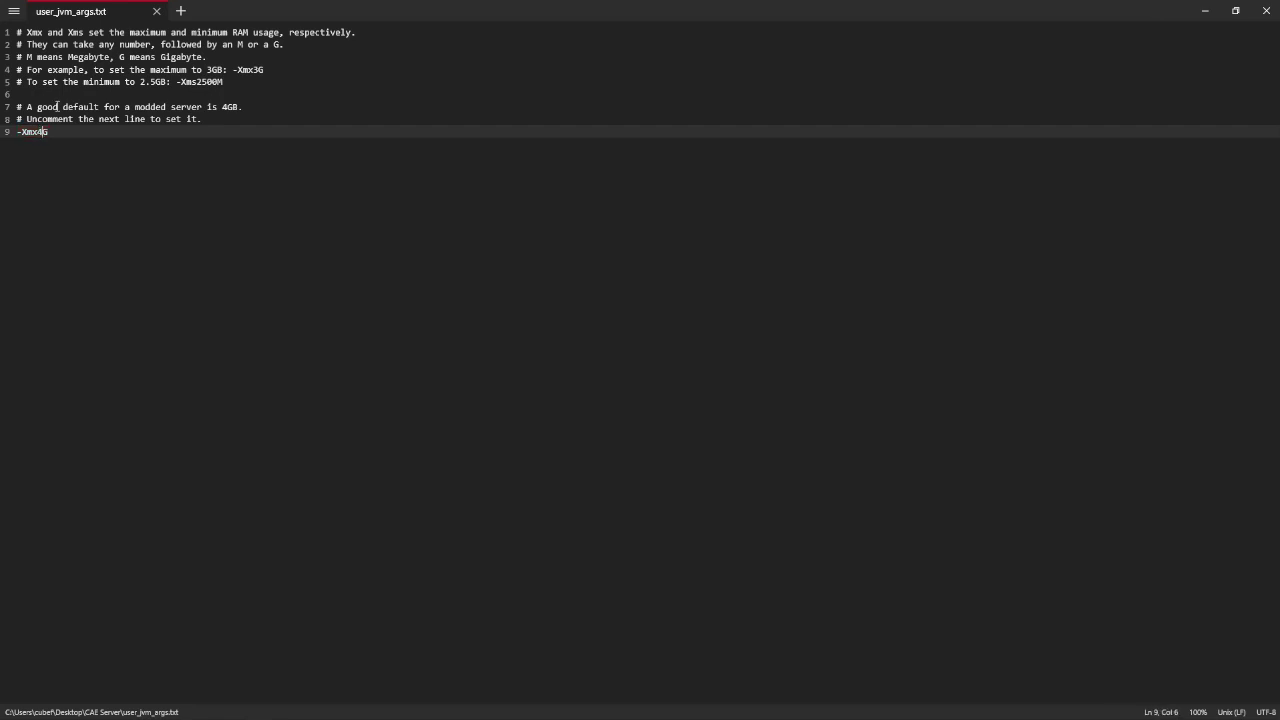
pyautogui.press('BackSpace')
pyautogui.write('8')
pyautogui.hotkey('ctrl', 's')
pyautogui.press('BackSpace')
pyautogui.write('6')
pyautogui.hotkey('ctrl', 's')
pyautogui.hotkey('alt', 'Tab')
pyautogui.click(1266, 11)
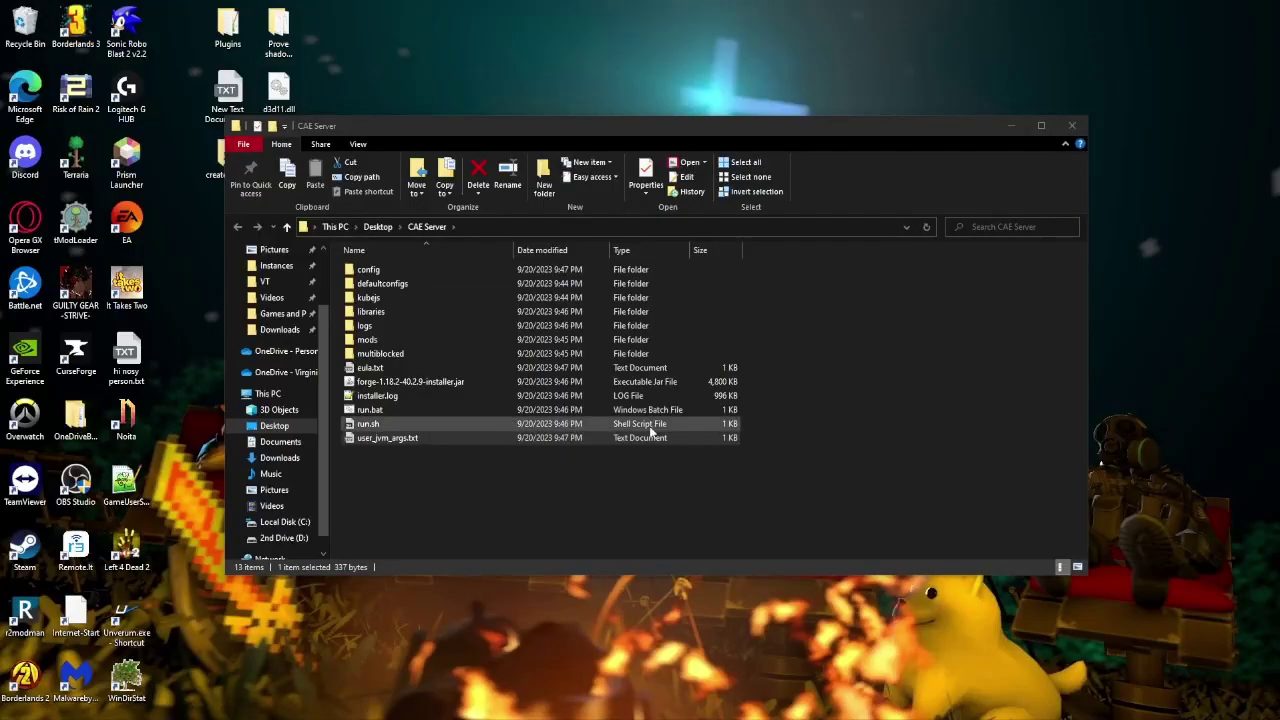
# Step: Launch the server with run.bat and allow the Java(TM) Platform SE binary through Windows Defender Firewall on public networks
pyautogui.doubleClick(432, 414)
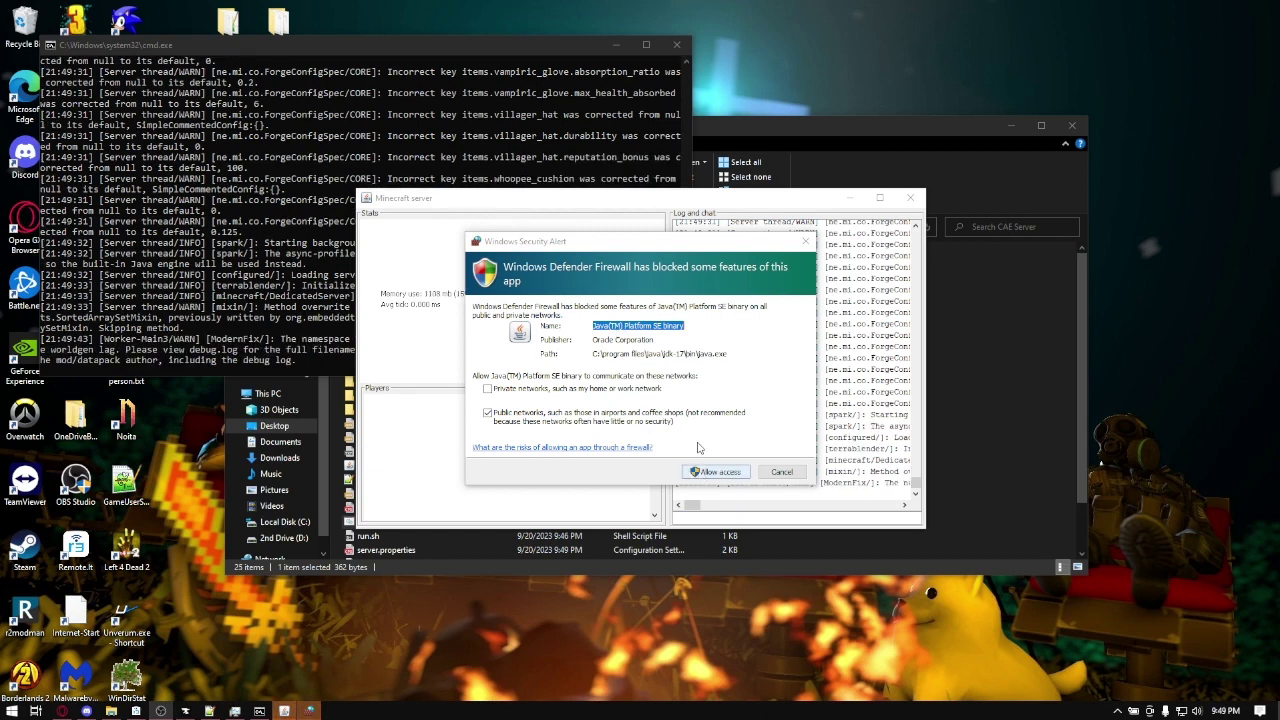
pyautogui.click(672, 416)
pyautogui.click(648, 416)
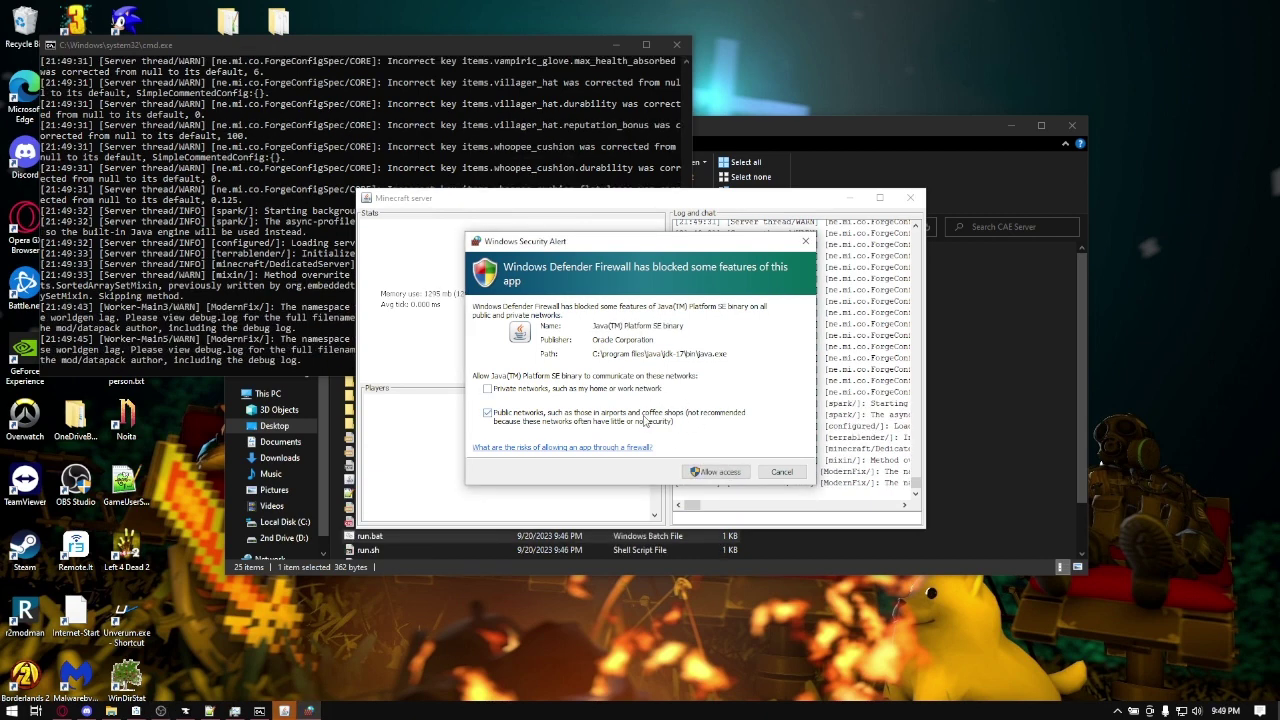
pyautogui.click(716, 478)
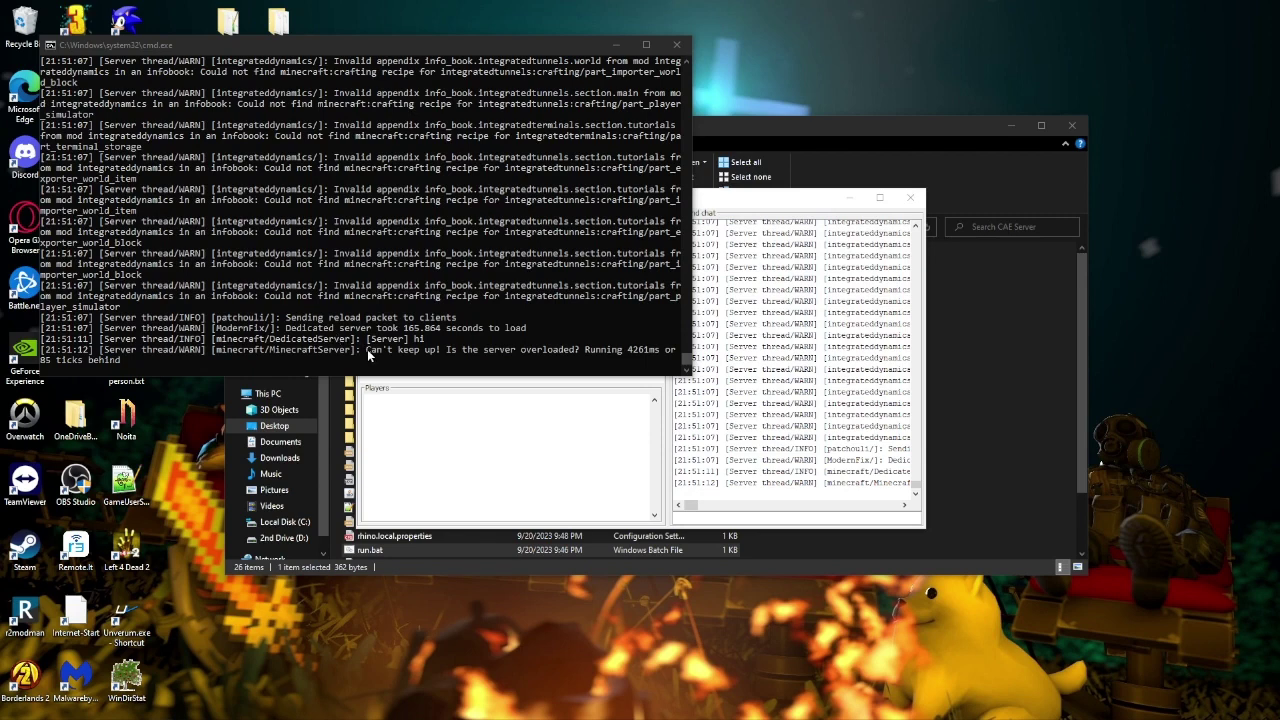
pyautogui.click(478, 350)
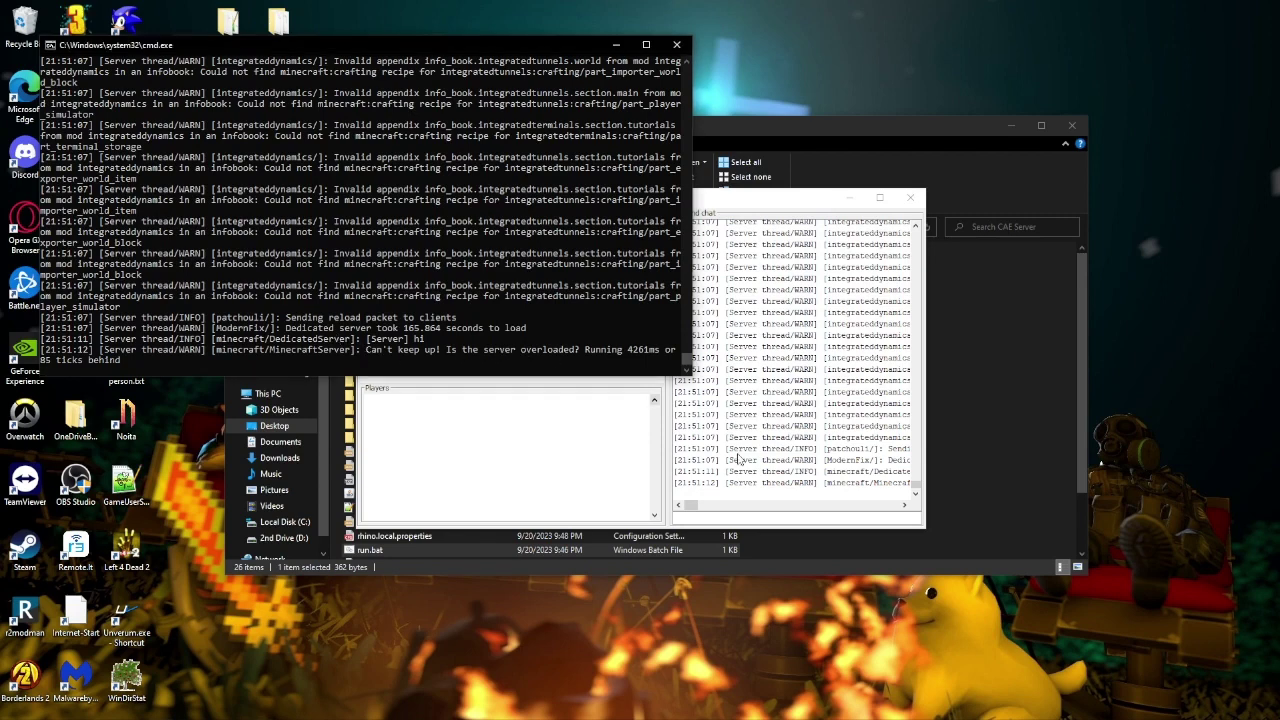
pyautogui.click(775, 518)
pyautogui.write('/say hi')
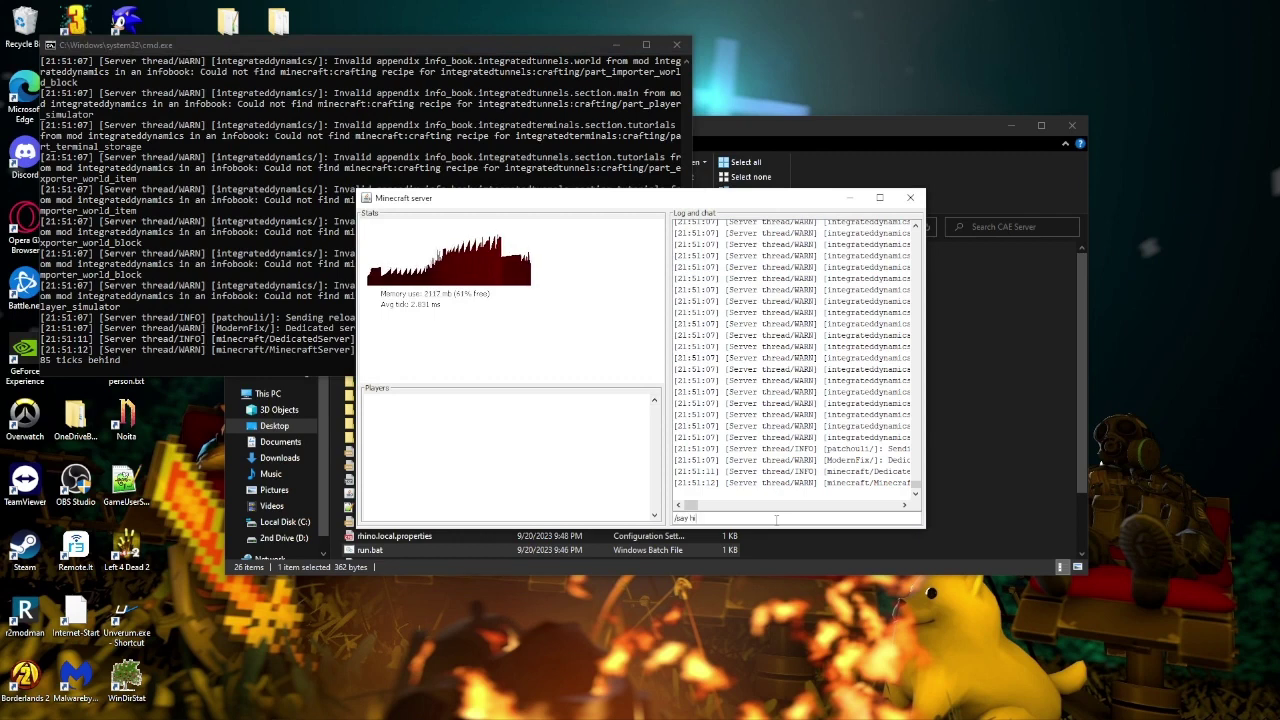
pyautogui.press('BackSpace')
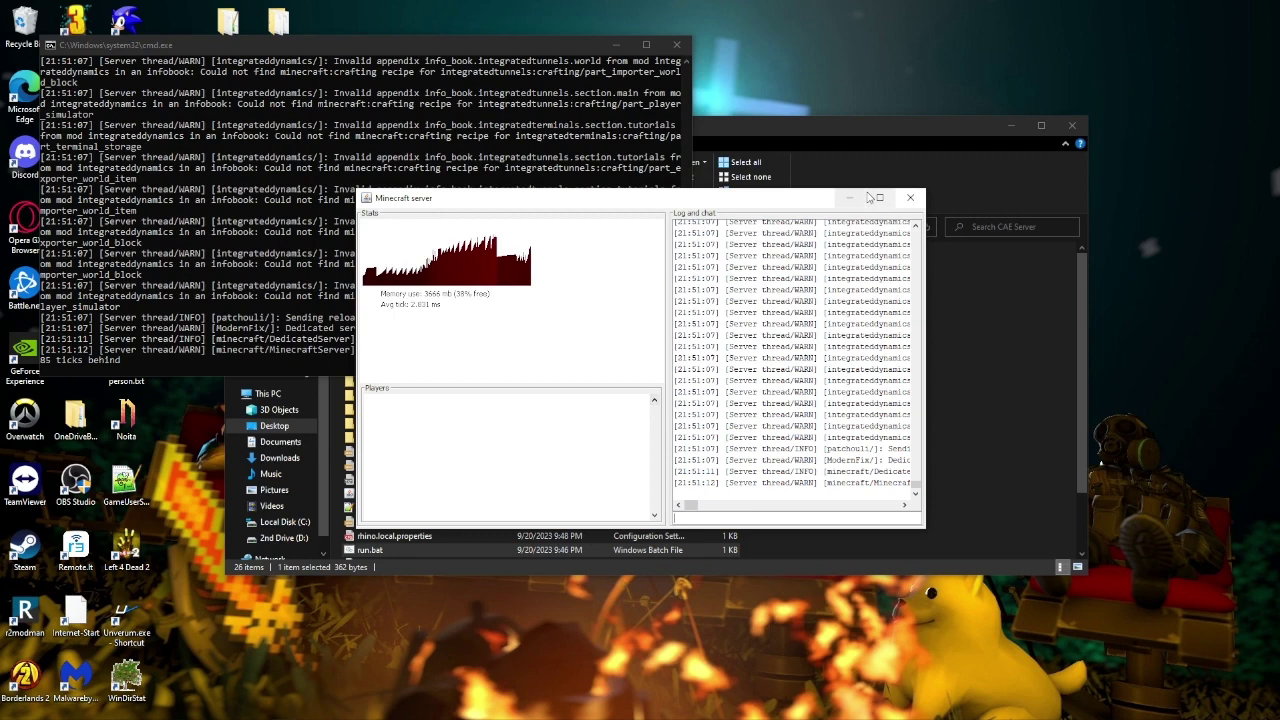
# Step: Dismiss the Minecraft server window and try to enter /say hi in the server's command console
pyautogui.click(910, 197)
pyautogui.click(420, 352)
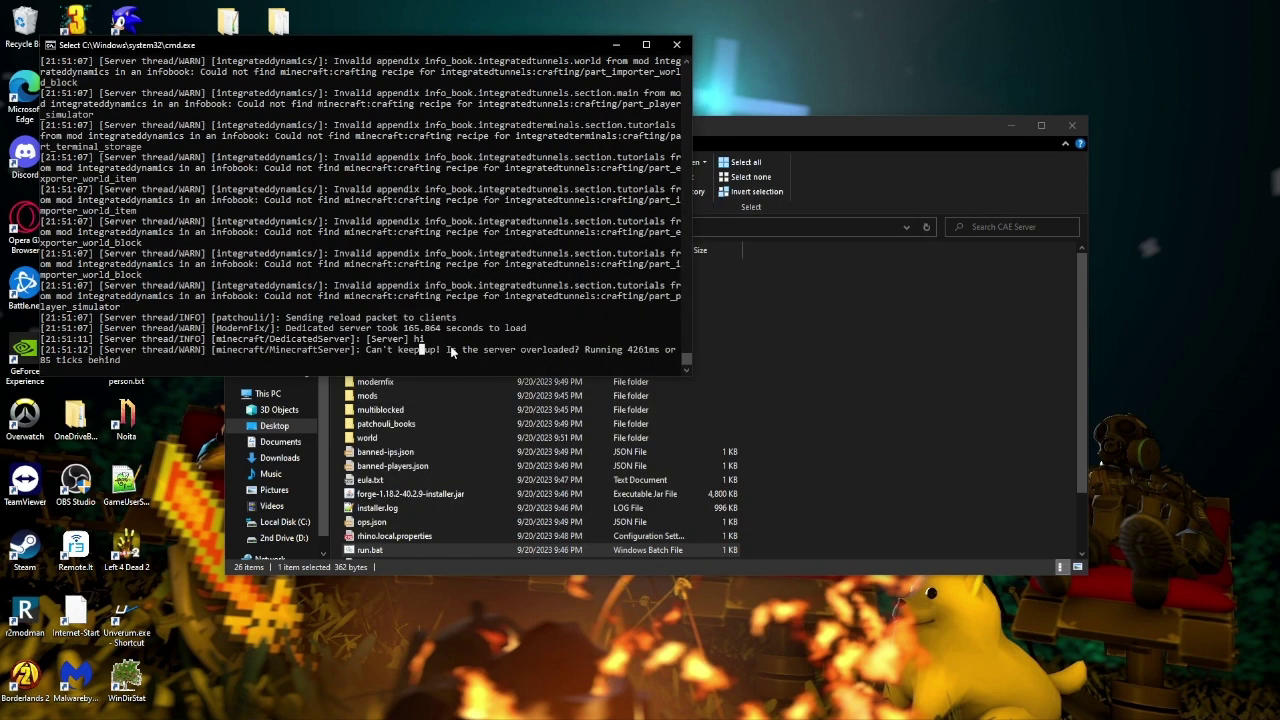
pyautogui.write('/say hi')
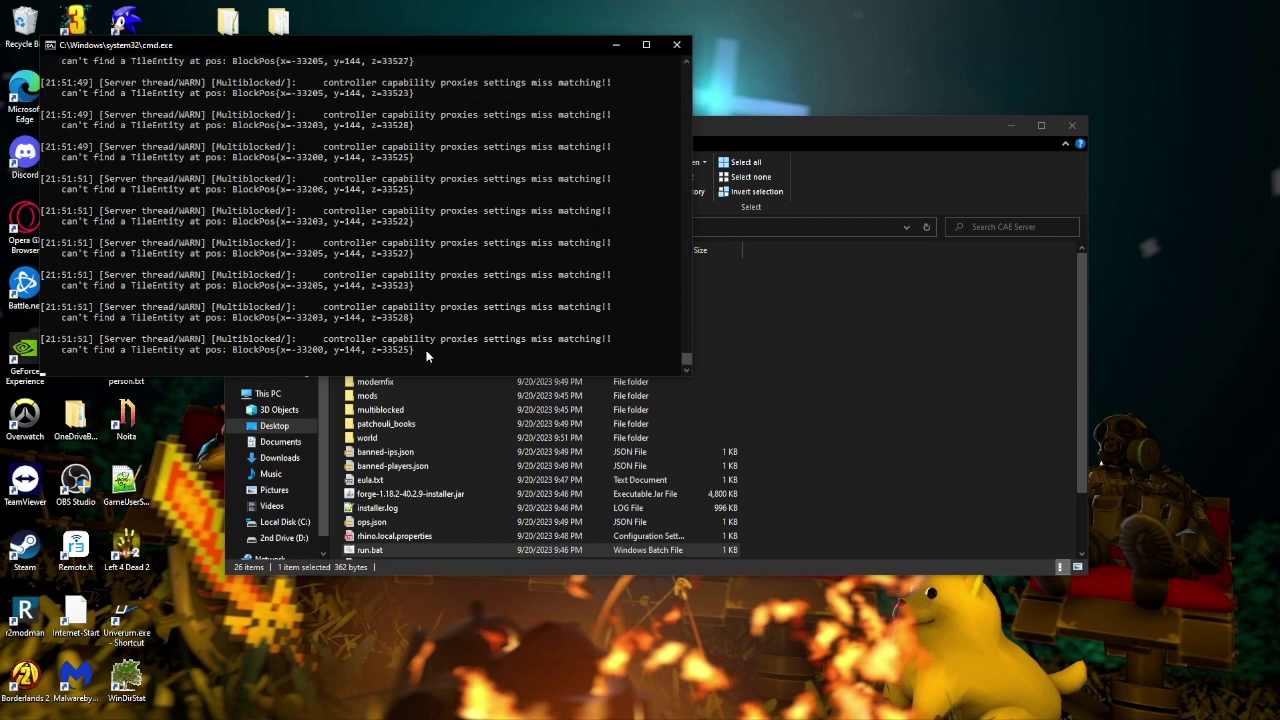
pyautogui.moveTo(426, 355); pyautogui.dragTo(52, 345)
pyautogui.click(283, 310)
pyautogui.click(432, 350)
pyautogui.rightClick(482, 348)
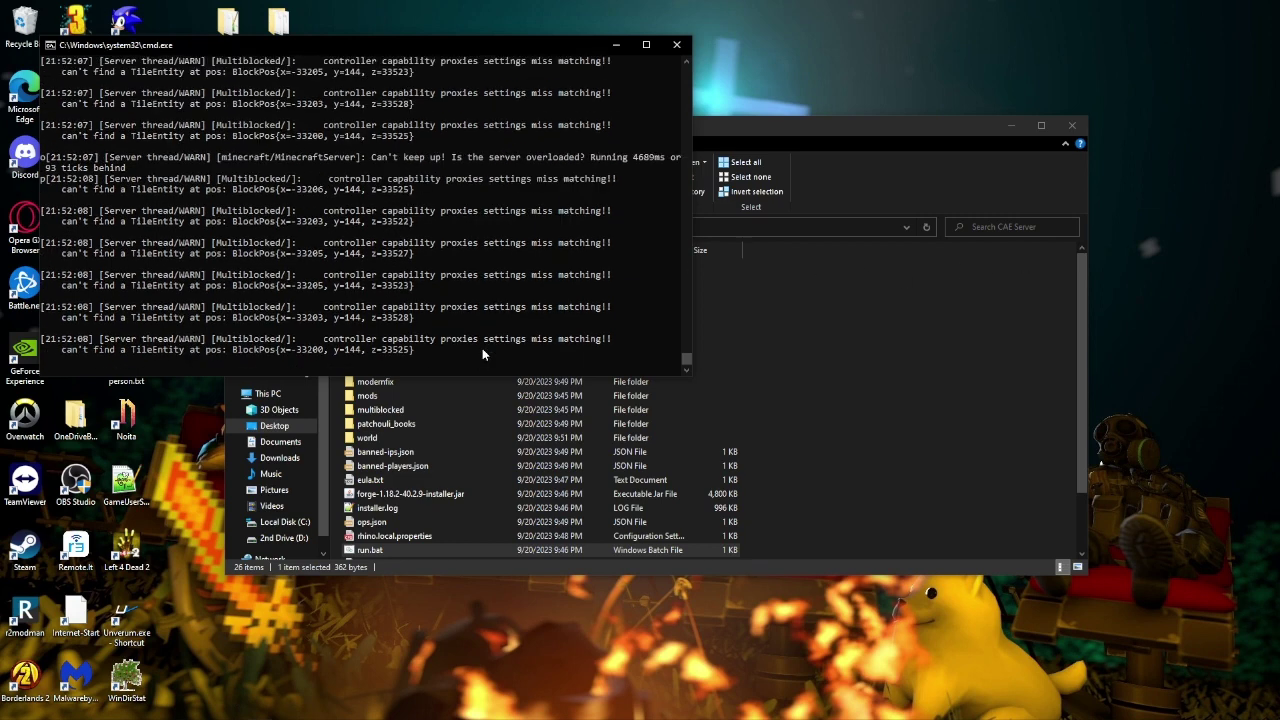
# Step: Shut the server down with the stop command and close its console
pyautogui.write('stop')
pyautogui.press('Return')
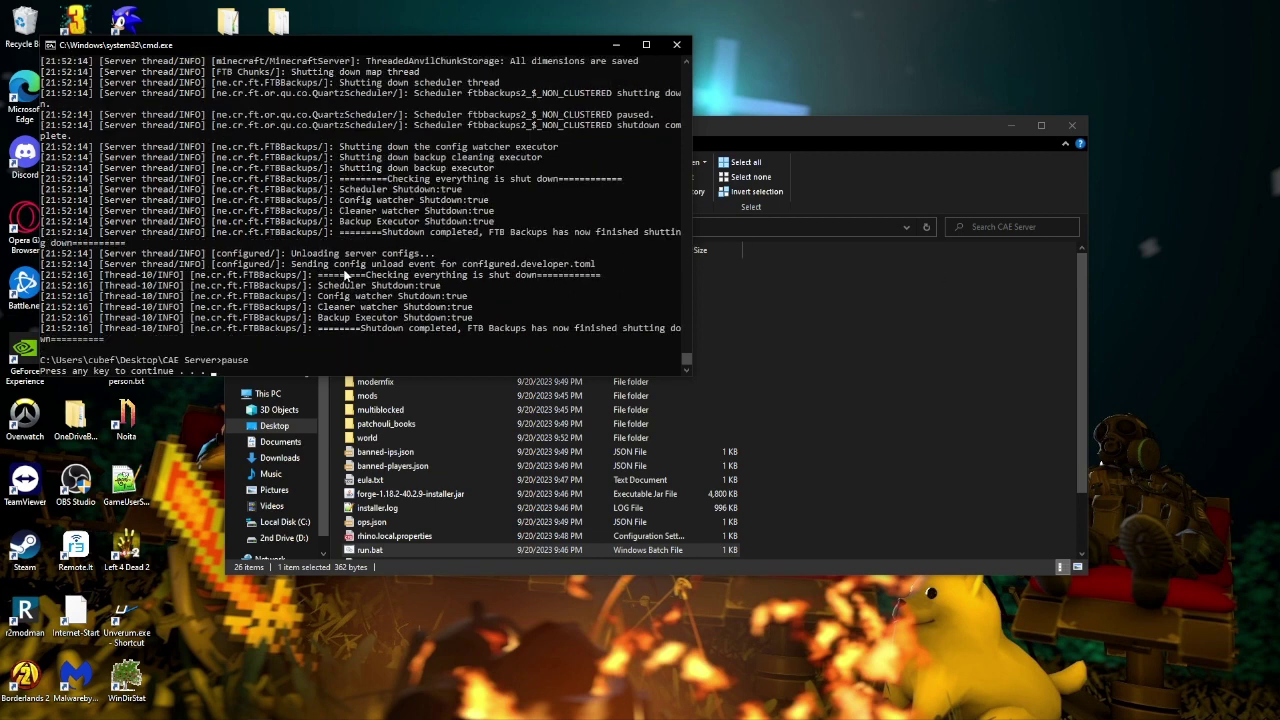
pyautogui.press('Return')
pyautogui.click(949, 412)
# Step: Open server.properties in the CAE Server folder and review the allow-flight and difficulty settings
pyautogui.scroll(-3, 697, 432)
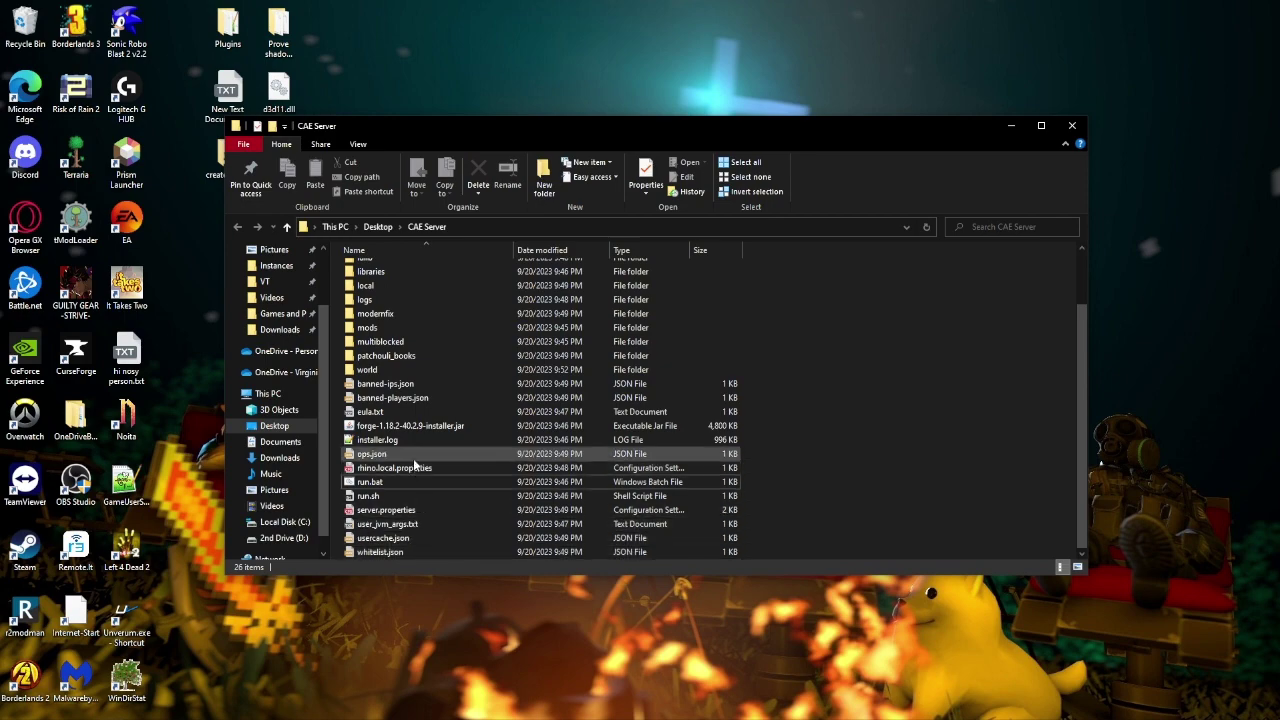
pyautogui.doubleClick(386, 510)
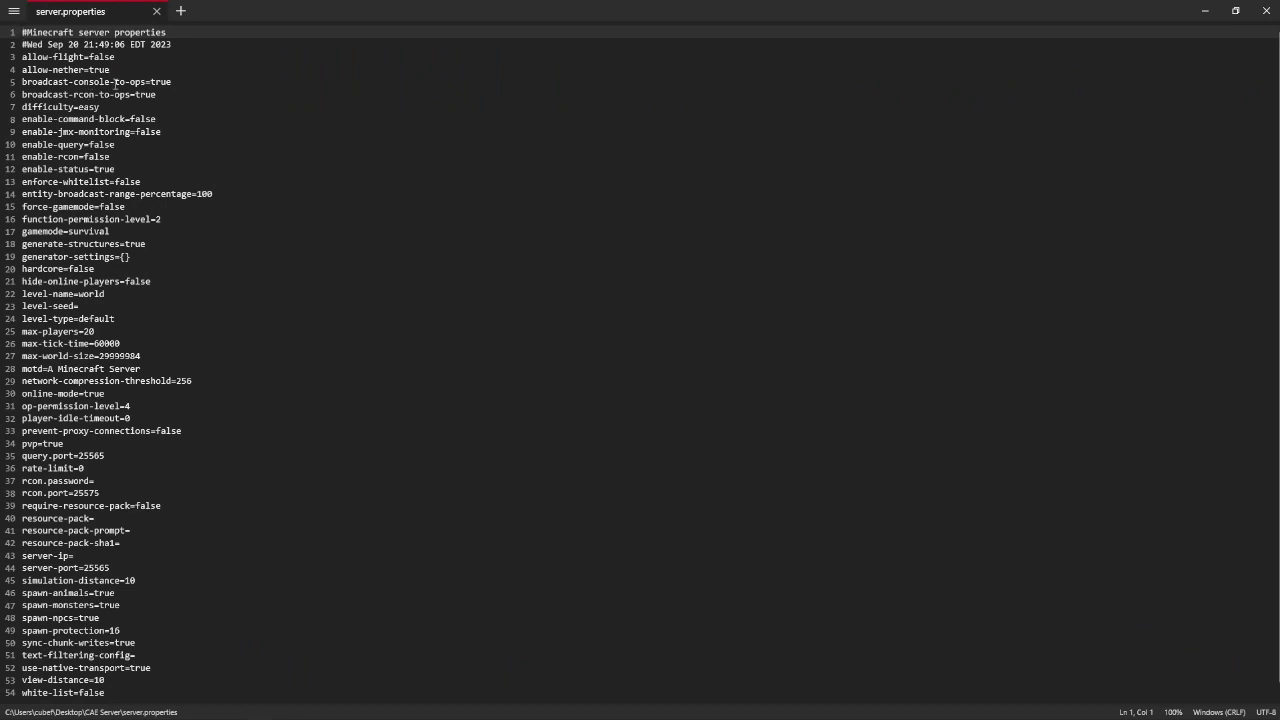
pyautogui.tripleClick(115, 57)
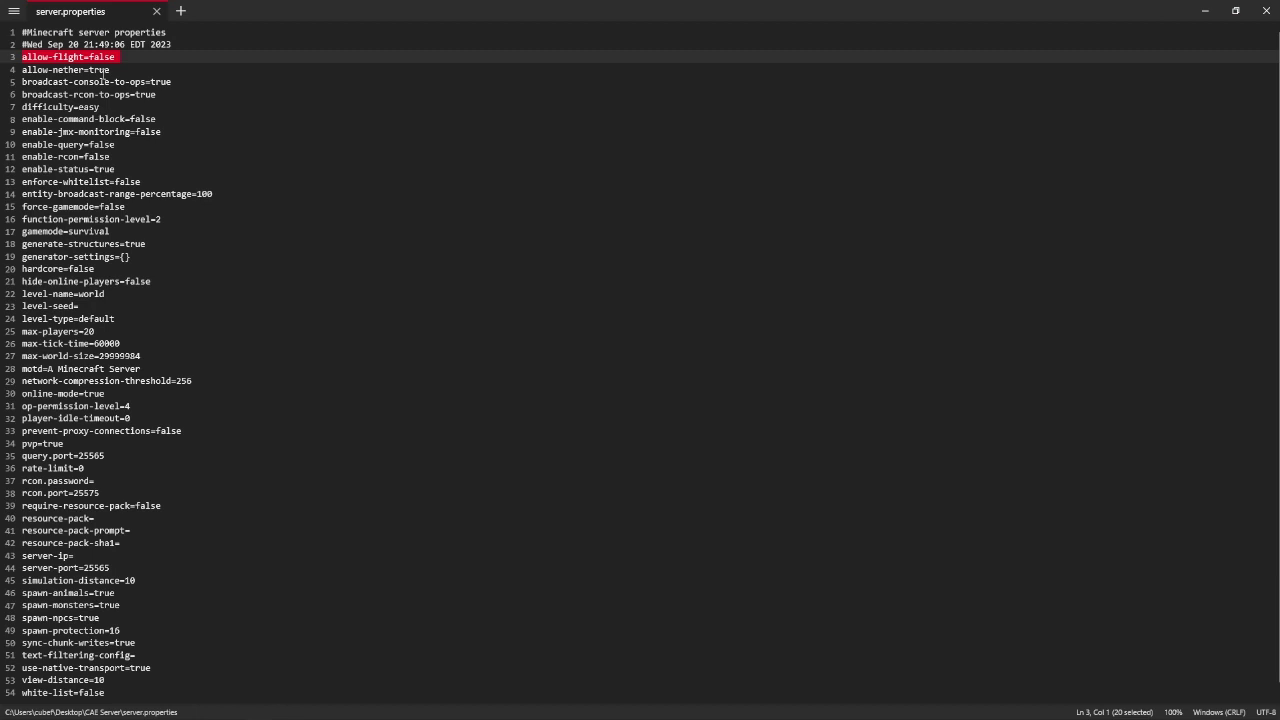
pyautogui.tripleClick(112, 106)
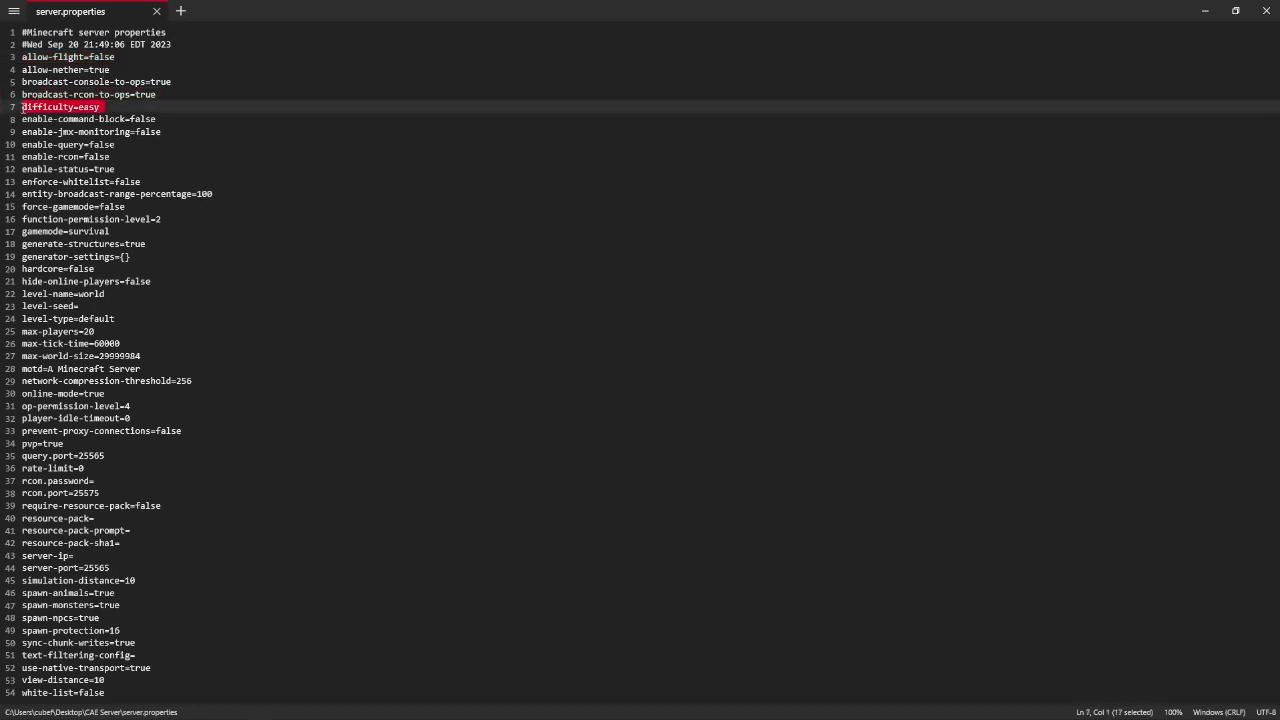
pyautogui.scroll(-1, 150, 240)
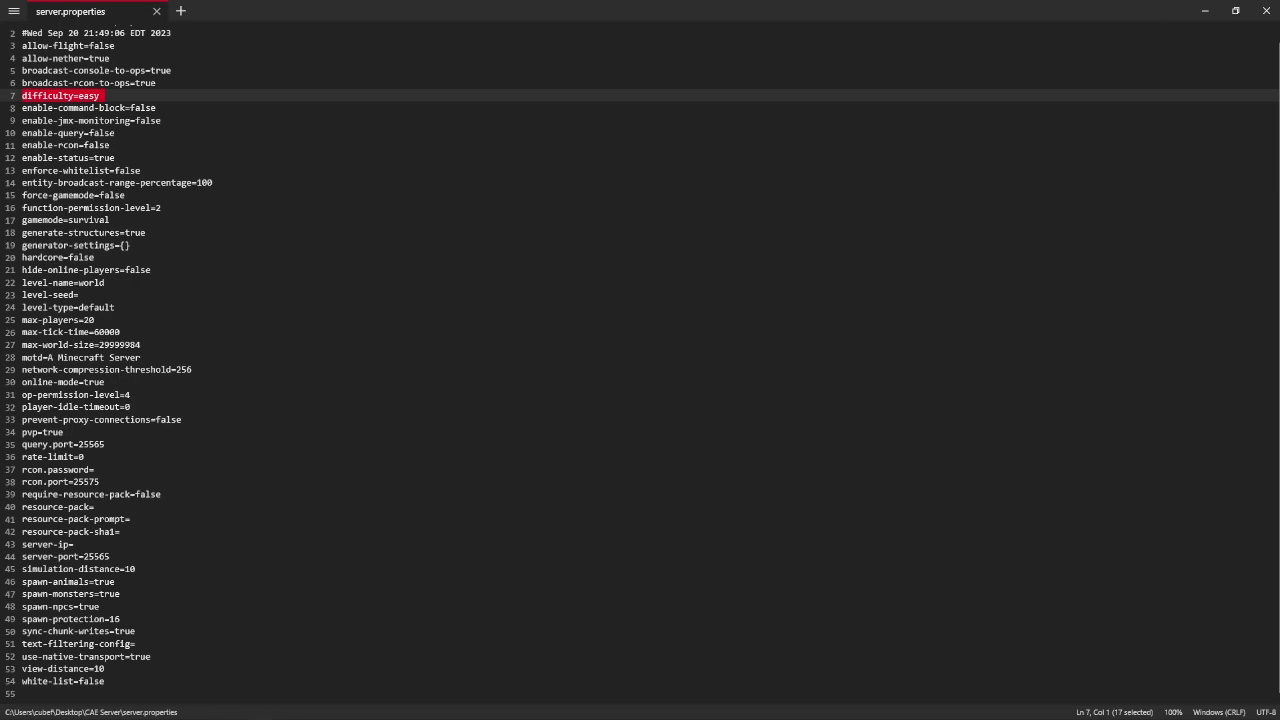
# Step: Create a new folder named CAE Server on the desktop
pyautogui.press('super+d')
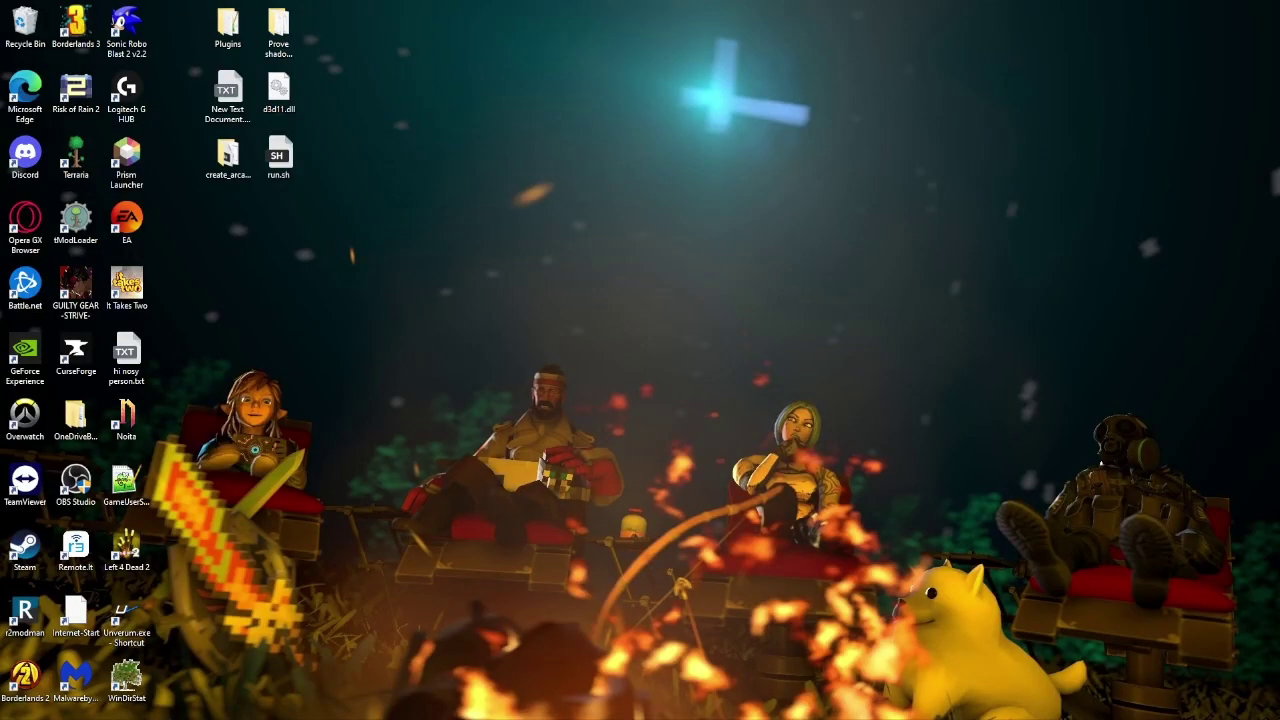
pyautogui.rightClick(652, 166)
pyautogui.moveTo(760, 288)
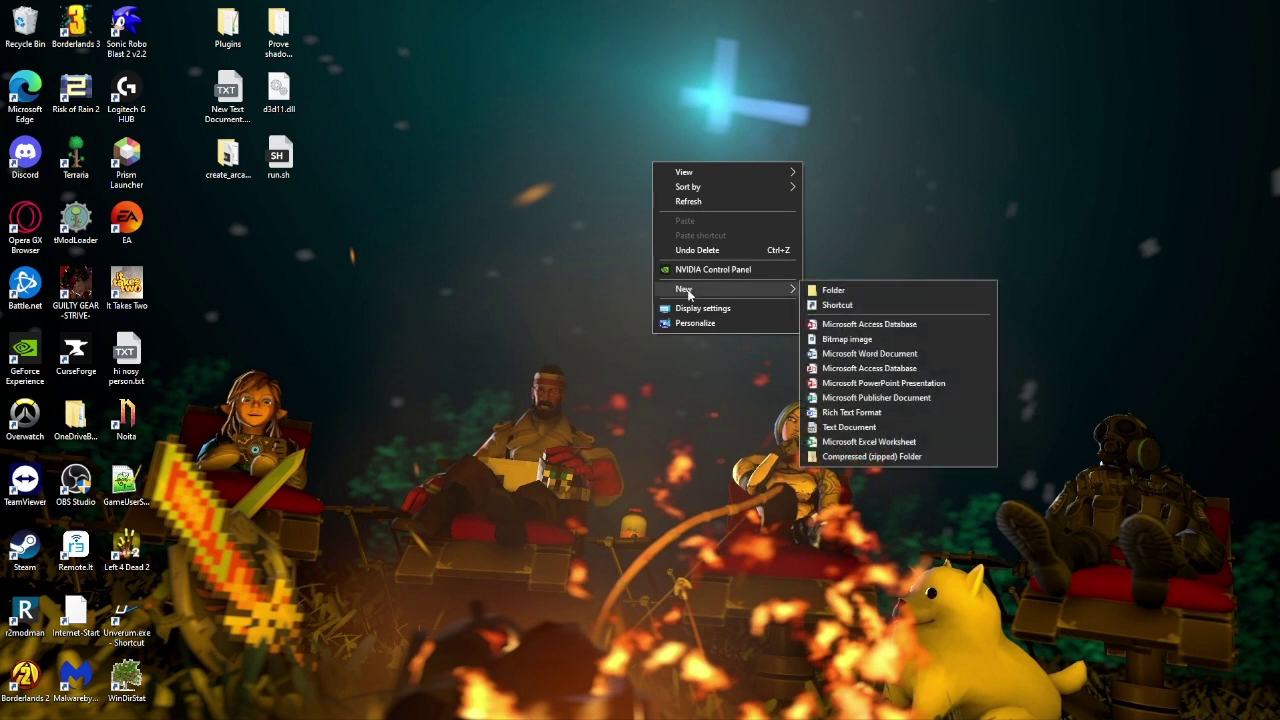
pyautogui.click(948, 296)
pyautogui.write('CA')
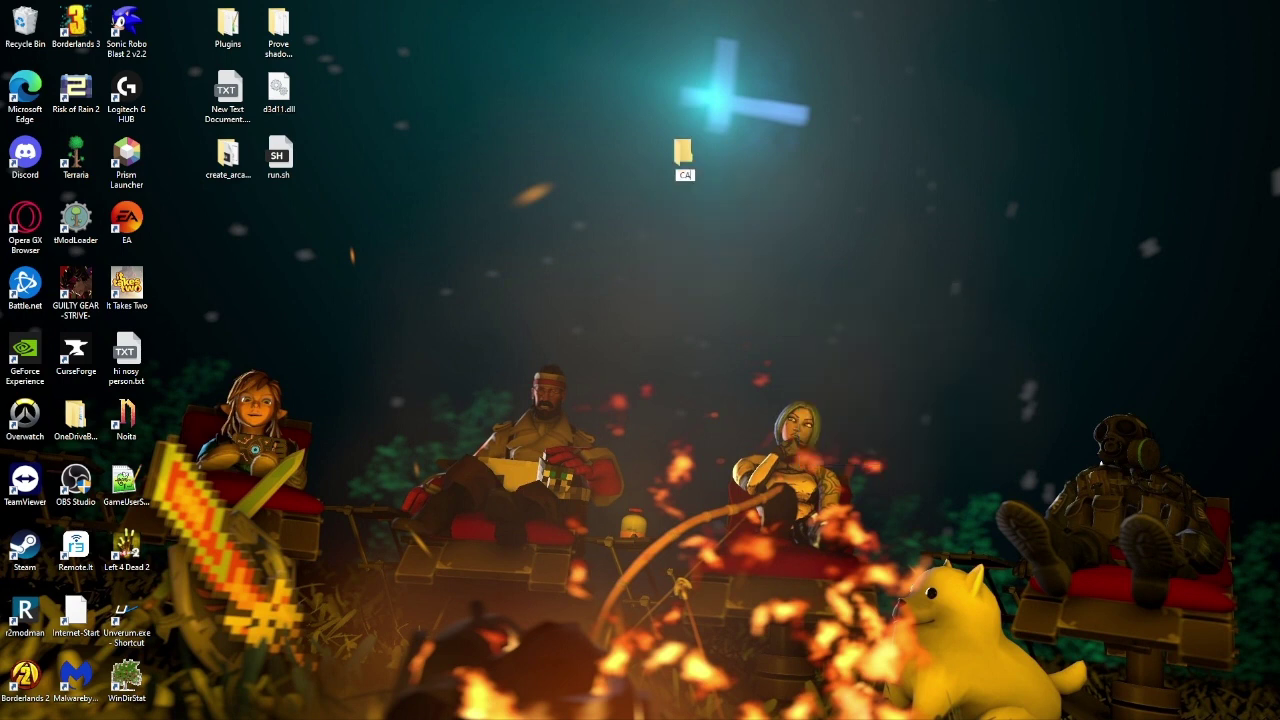
pyautogui.write('F Server')
pyautogui.press('Return')
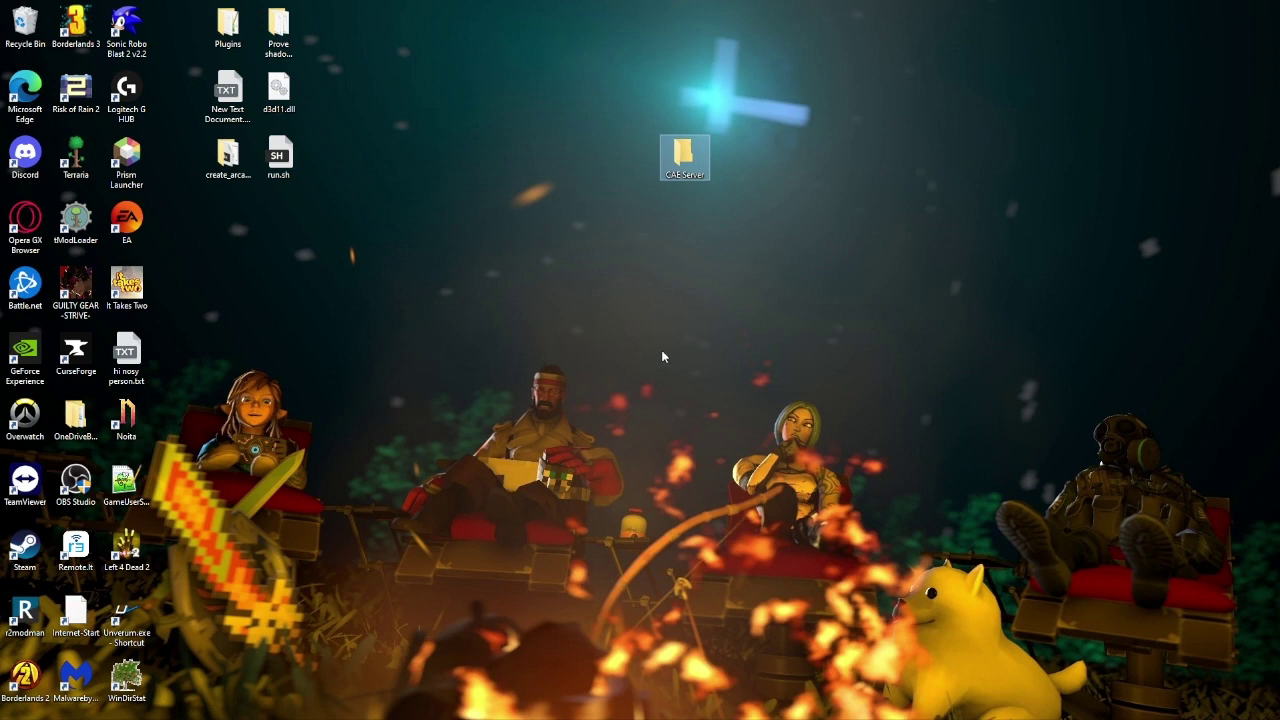
# Step: Switch to the browser and start the ZIP download of the Create-Arcane-Engineering repository's dev branch from GitHub
pyautogui.hotkey('alt', 'Tab')
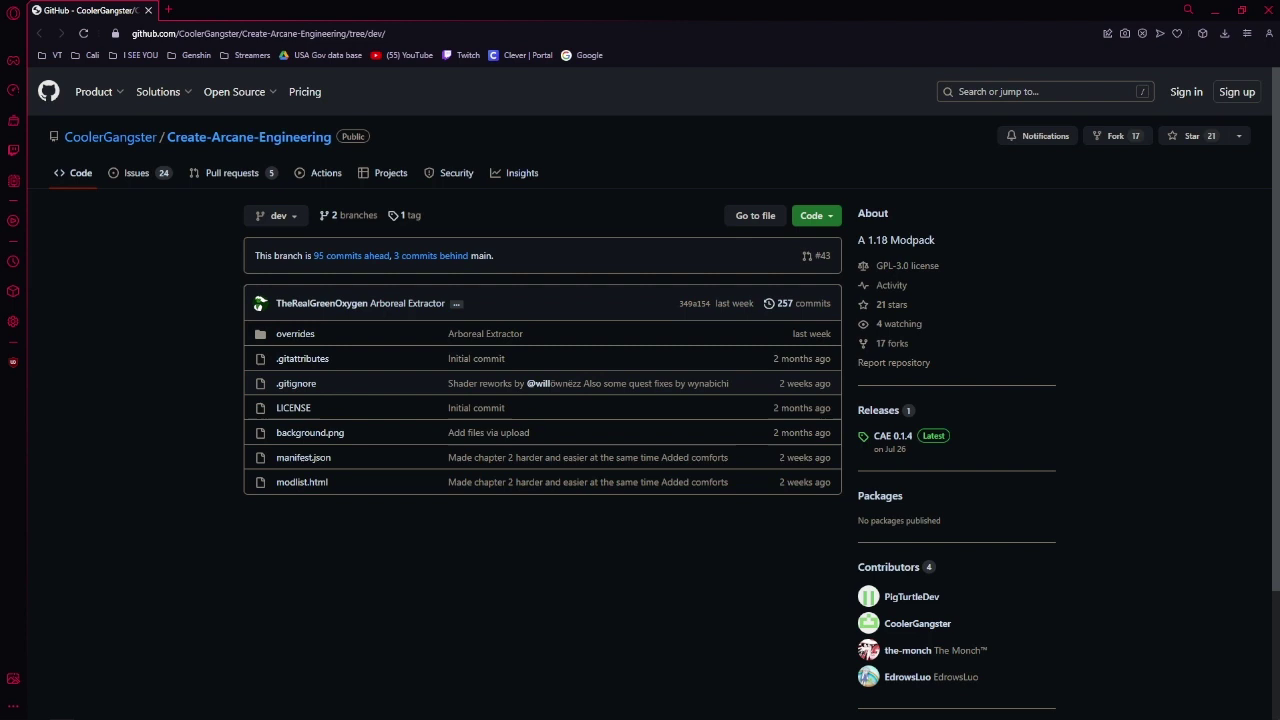
pyautogui.hotkey('alt', 'Tab')
pyautogui.press('Escape')
pyautogui.click(815, 215)
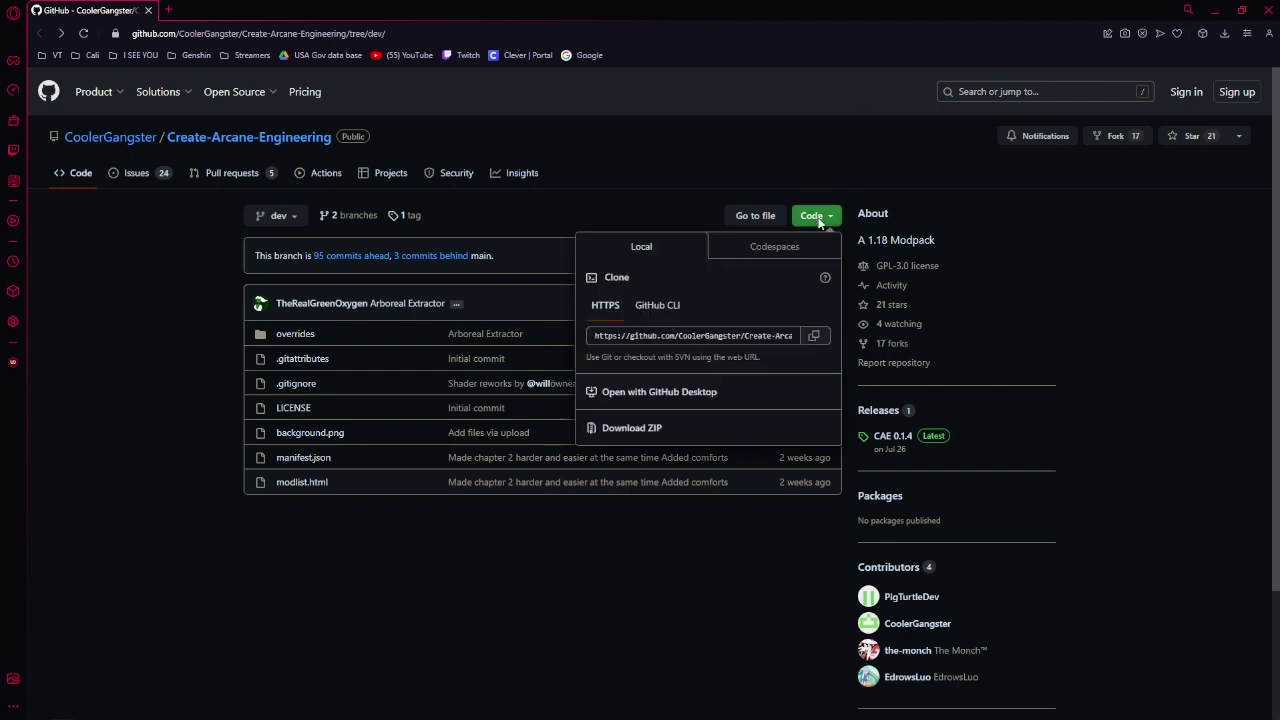
pyautogui.click(640, 428)
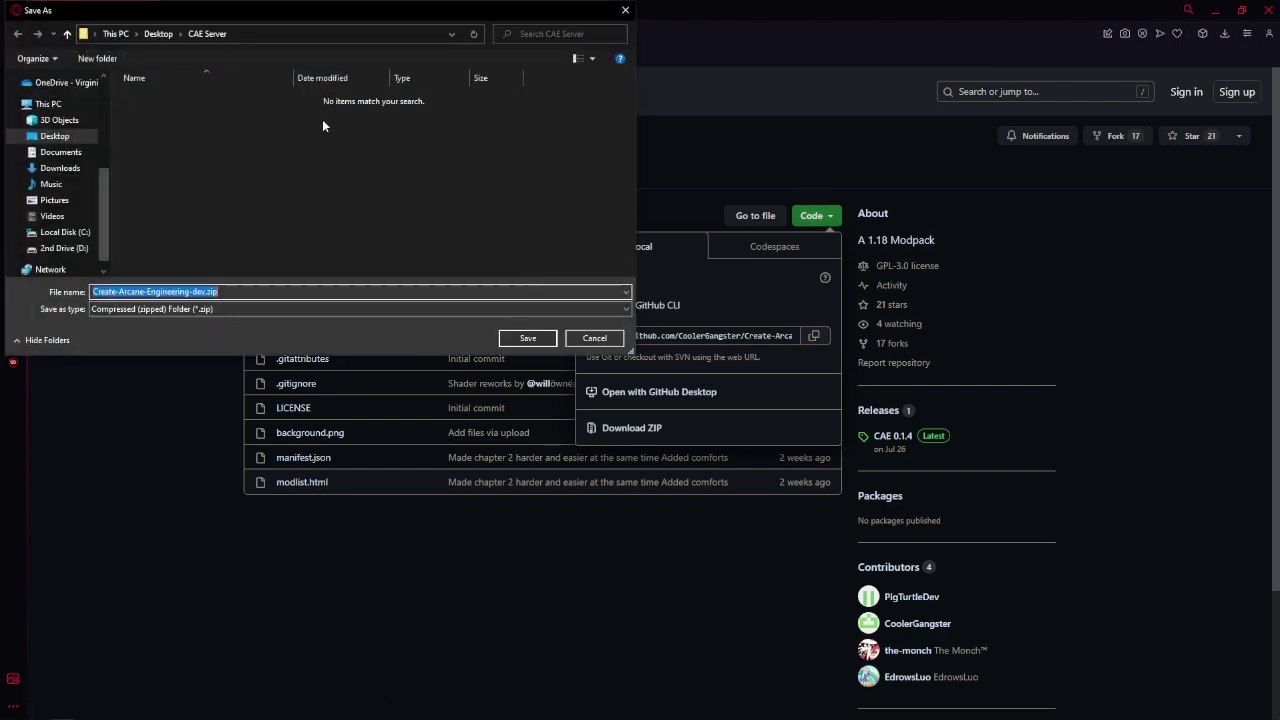
pyautogui.click(54, 250)
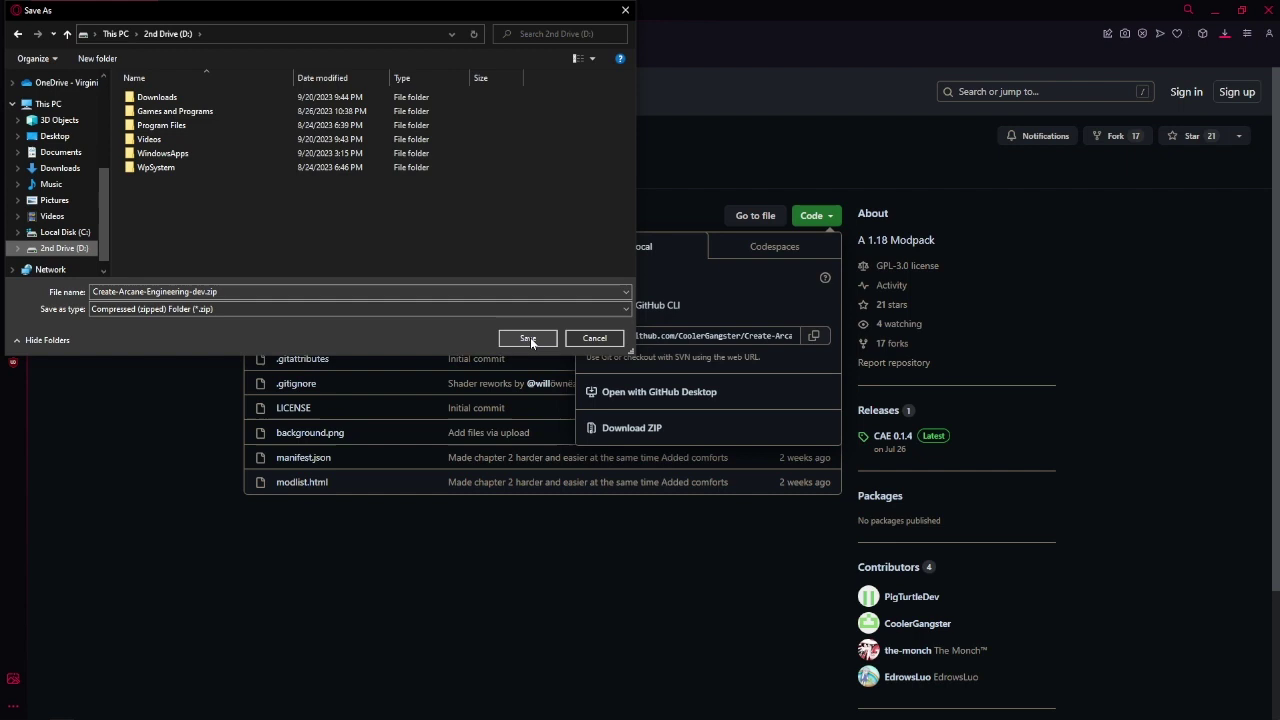
pyautogui.scroll(2, 40, 200)
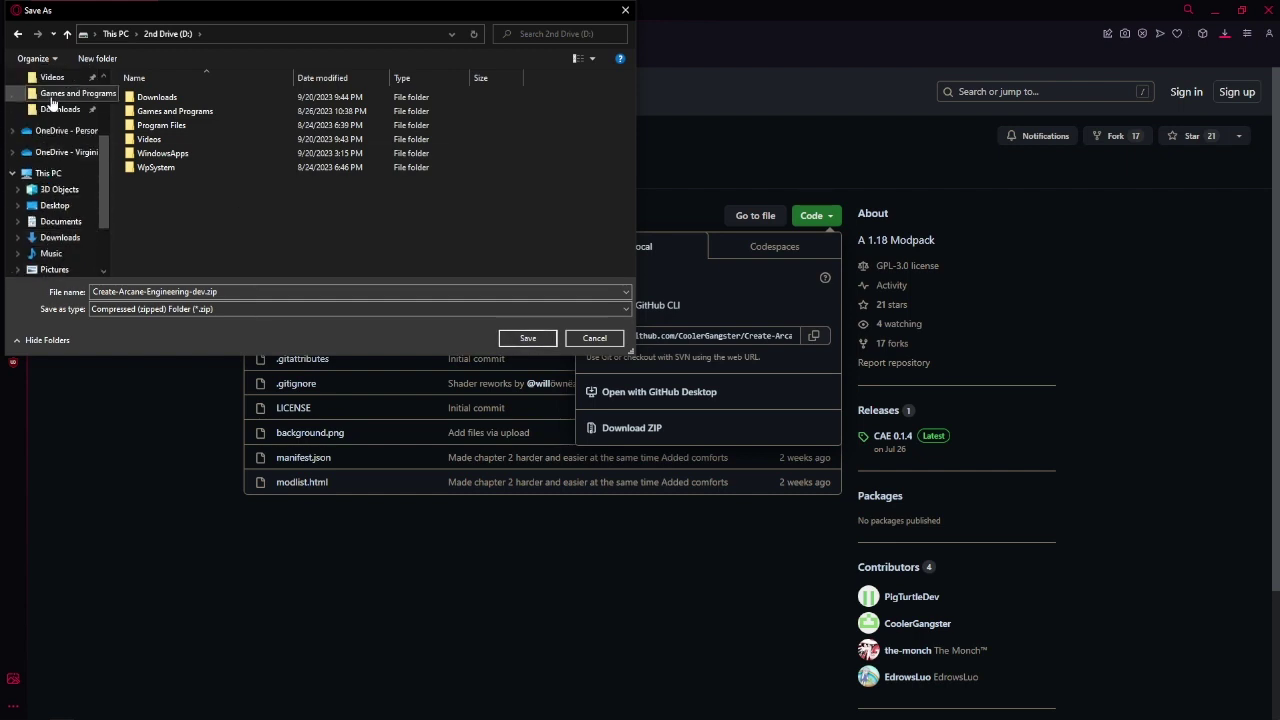
pyautogui.click(58, 109)
pyautogui.click(528, 338)
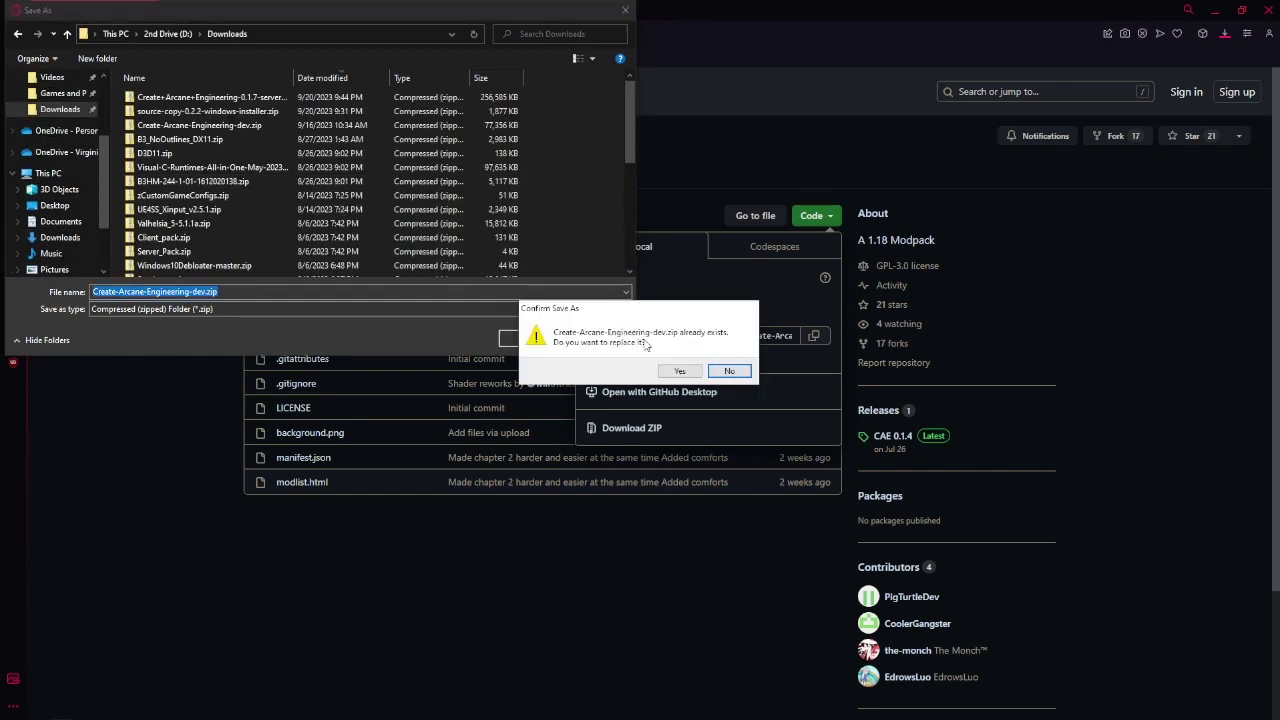
pyautogui.click(731, 371)
# Step: Save Create-Arcane-Engineering-dev.zip to the Desktop and minimize the browser
pyautogui.scroll(-1, 70, 186)
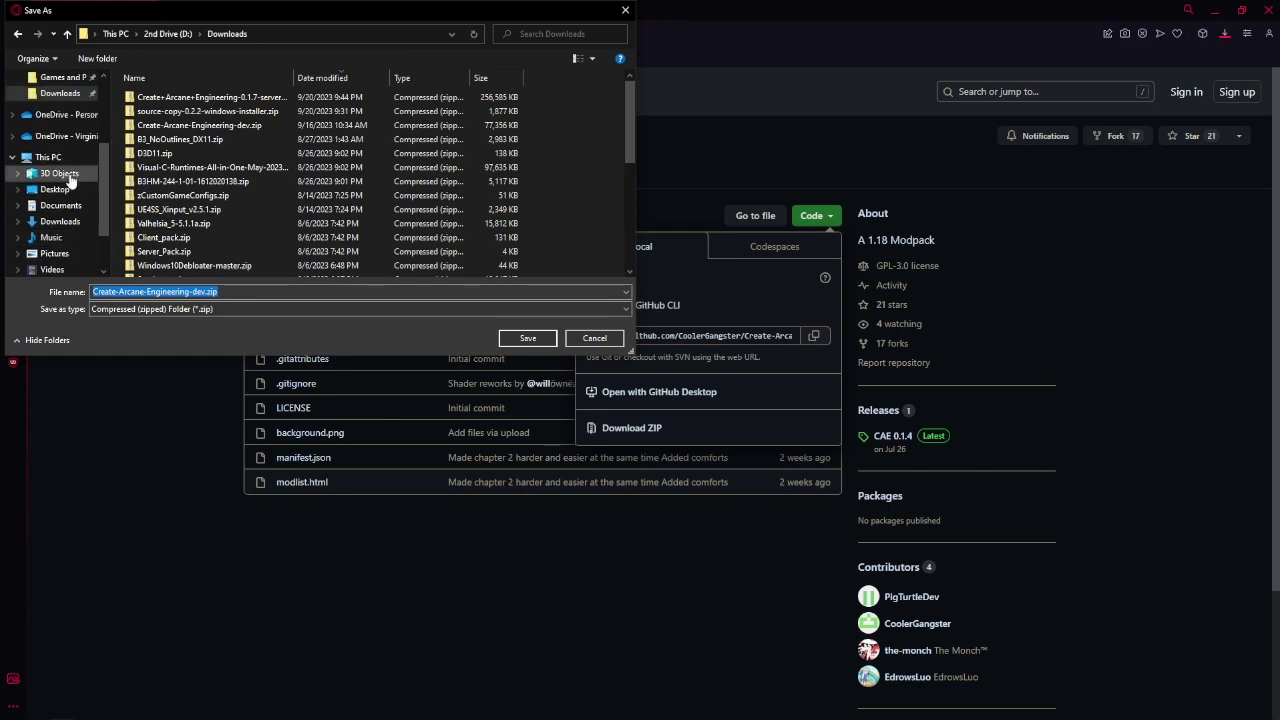
pyautogui.scroll(2, 69, 178)
pyautogui.scroll(-2, 66, 173)
pyautogui.click(56, 190)
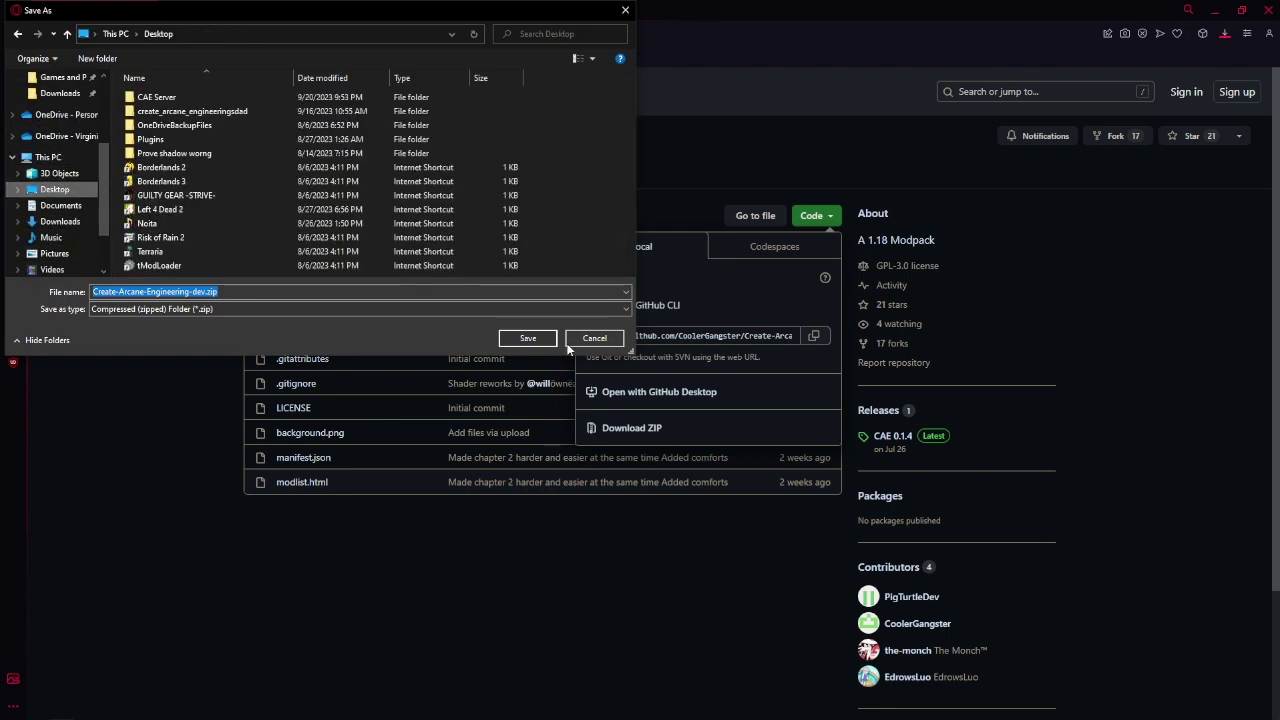
pyautogui.click(527, 337)
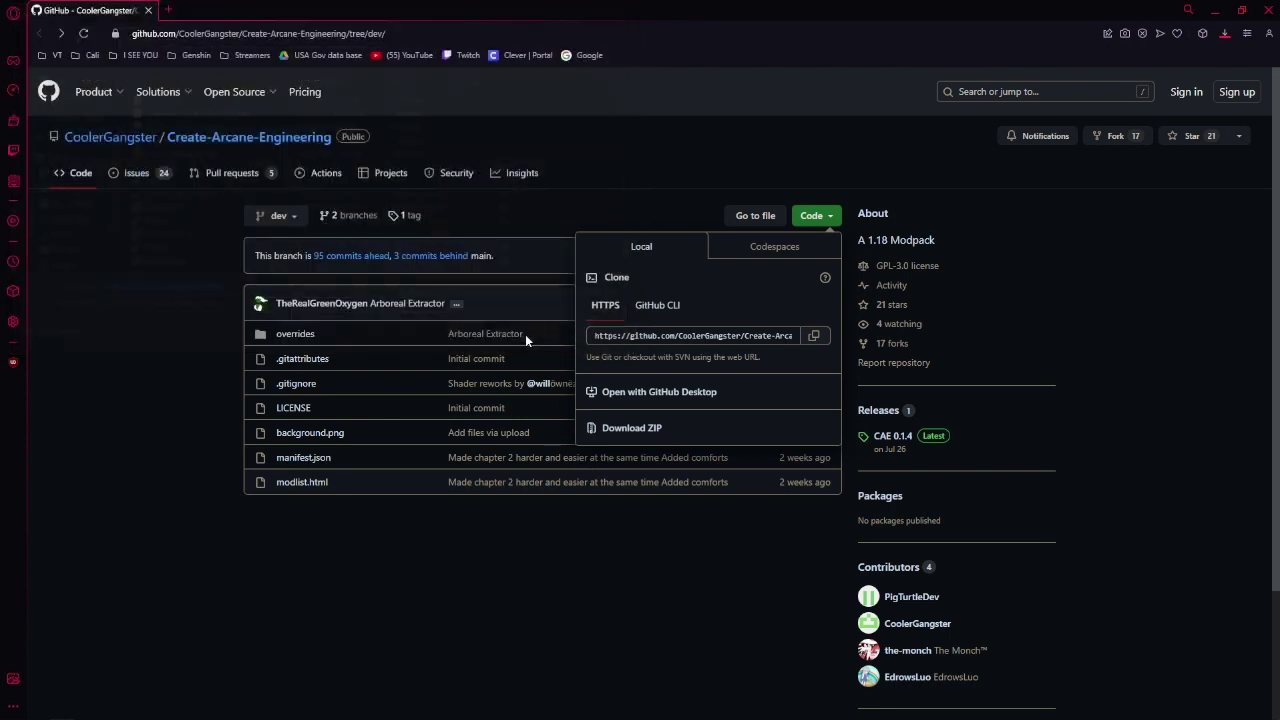
pyautogui.click(1214, 10)
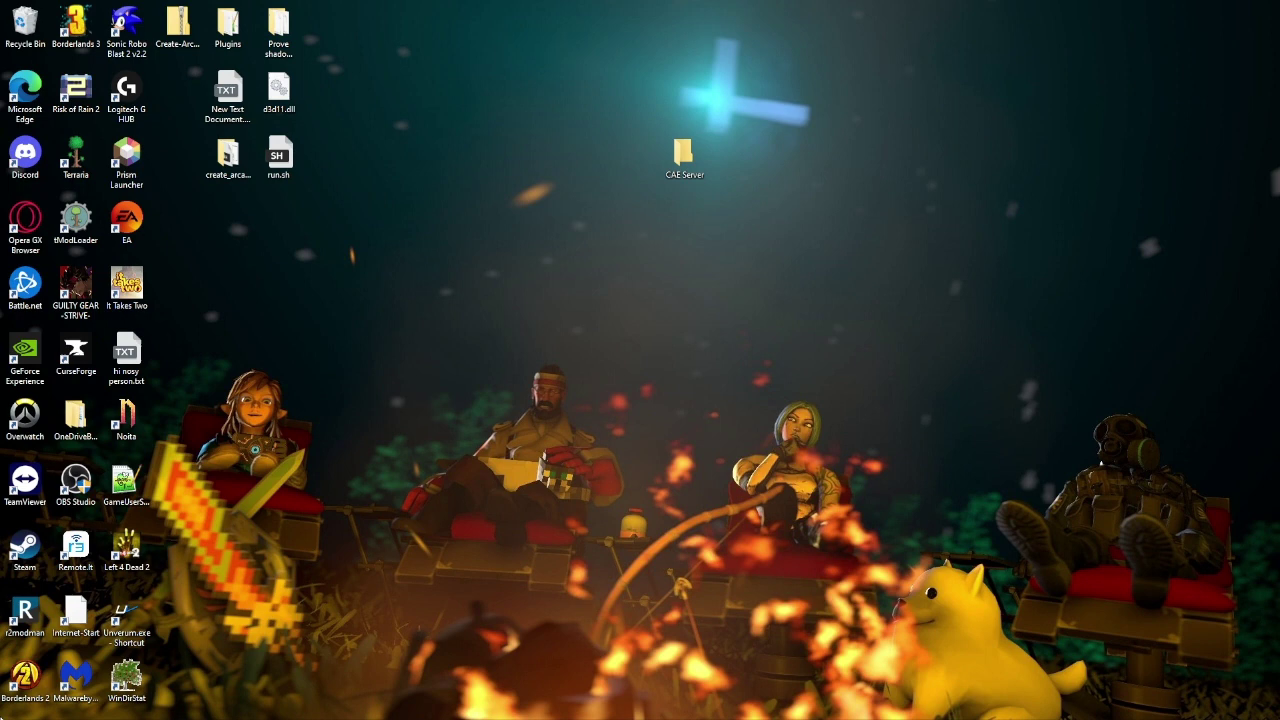
# Step: Search Windows for curseforge and launch the CurseForge app
pyautogui.press('super')
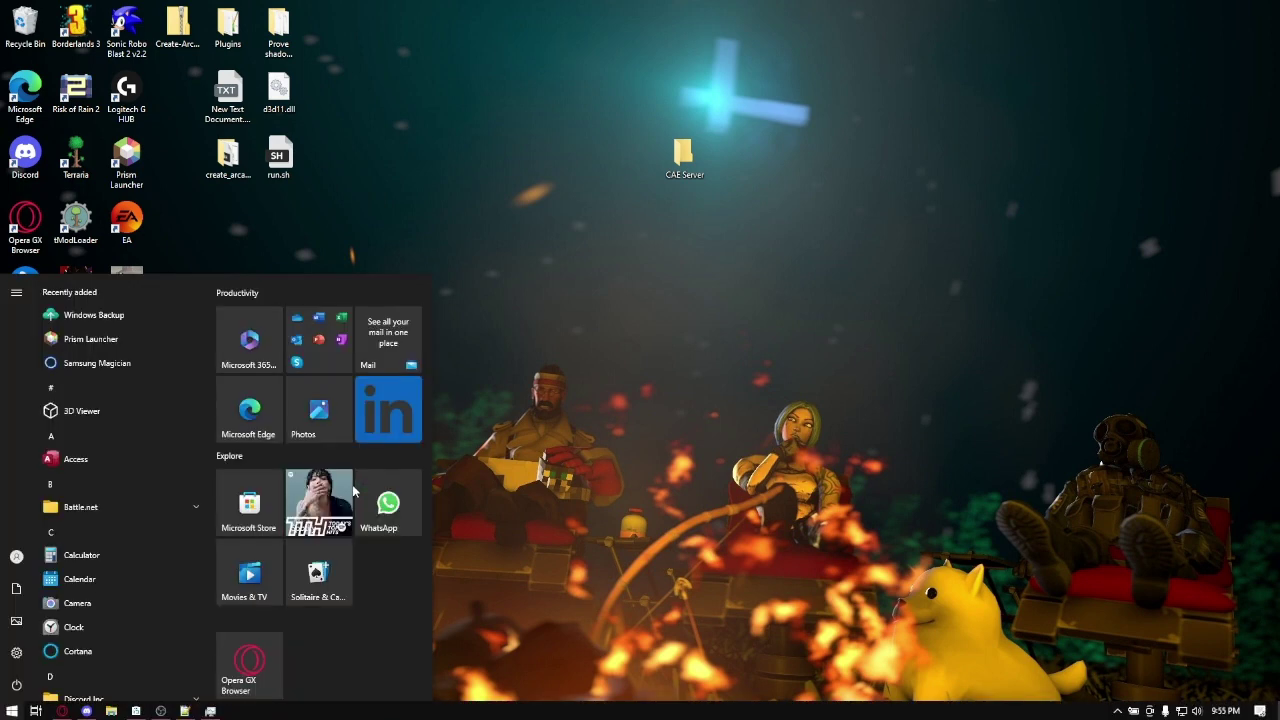
pyautogui.press('super')
pyautogui.press('super')
pyautogui.write('curseforge')
pyautogui.press('Return')
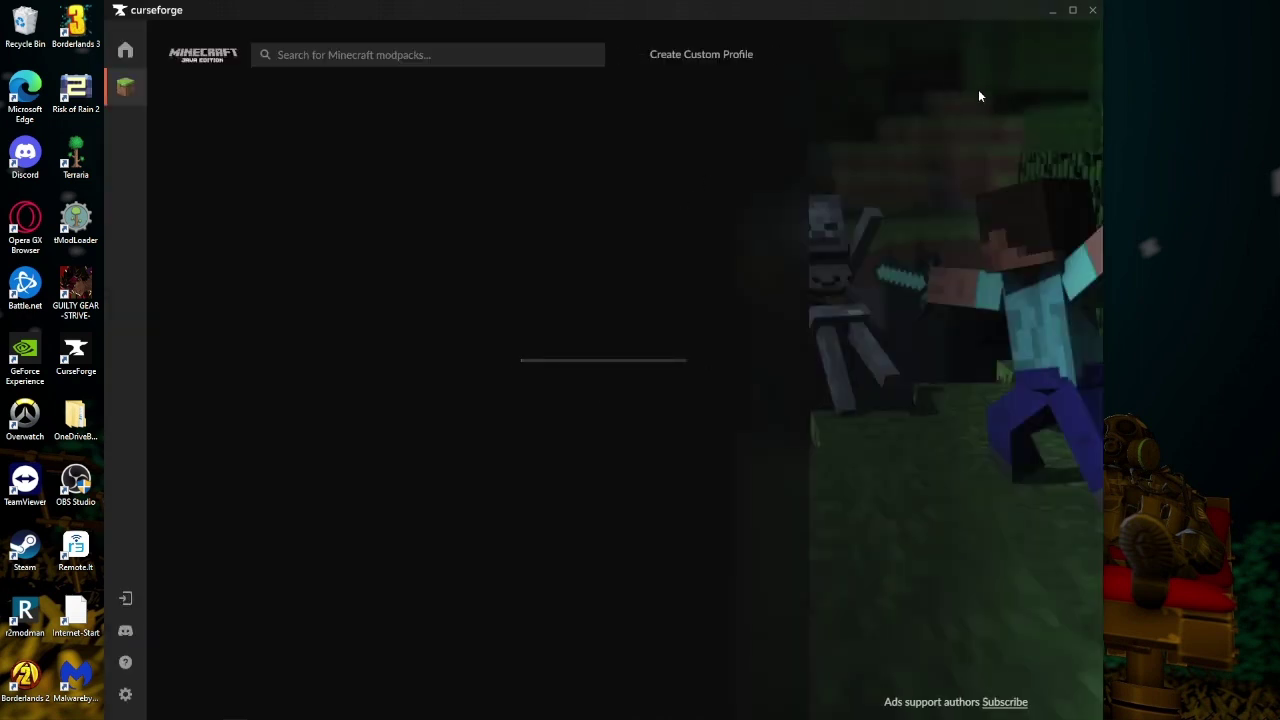
# Step: Import Create-Arcane-Engineering-dev.zip from the Desktop as a new Minecraft profile
pyautogui.click(655, 54)
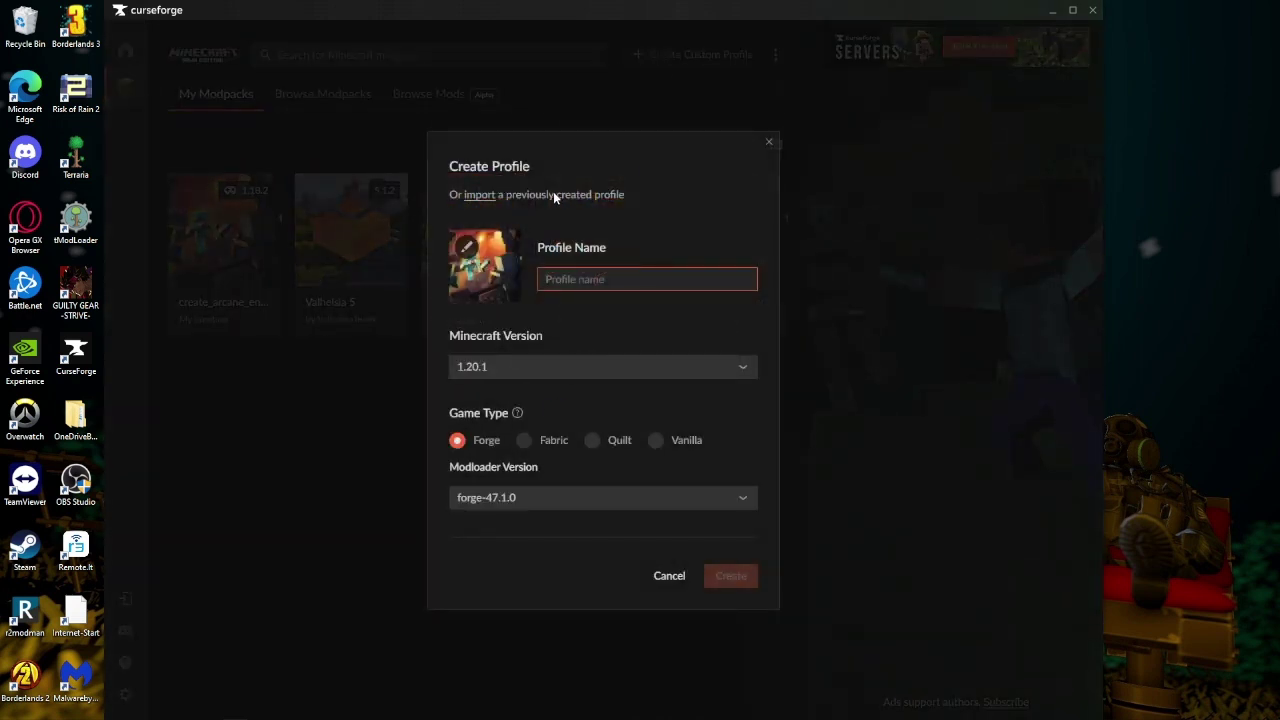
pyautogui.click(480, 196)
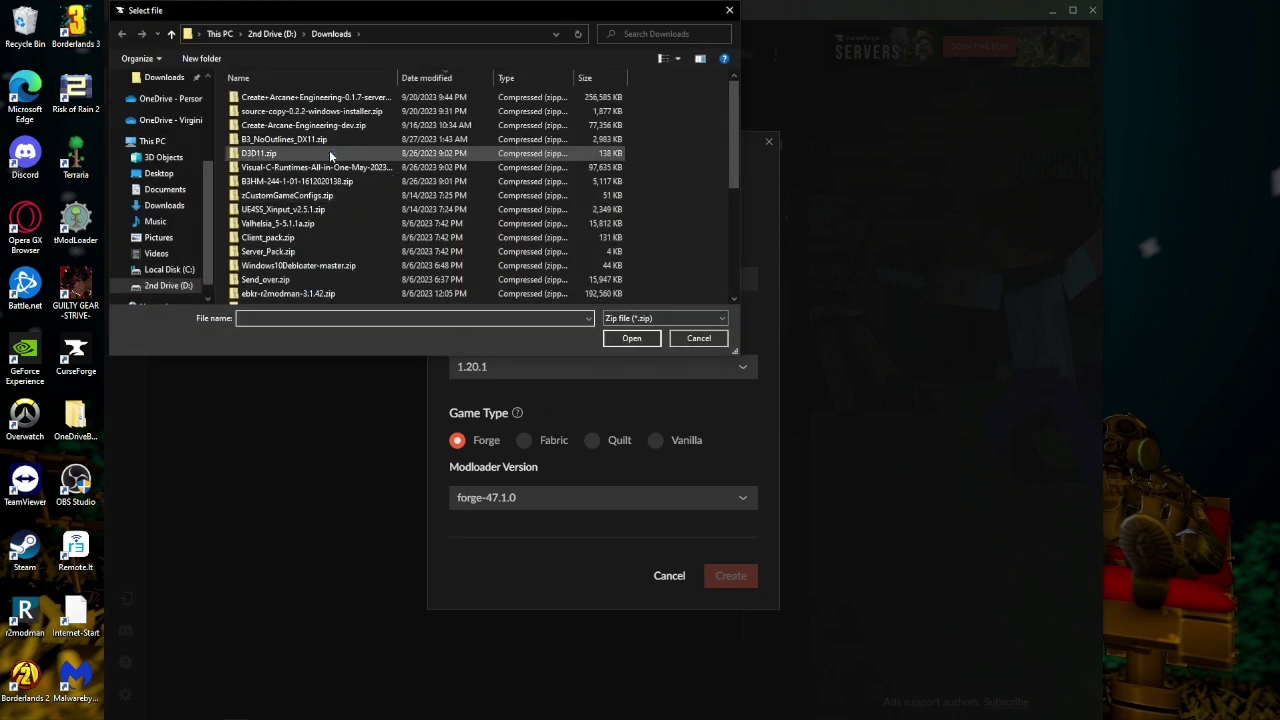
pyautogui.scroll(3, 178, 130)
pyautogui.click(158, 104)
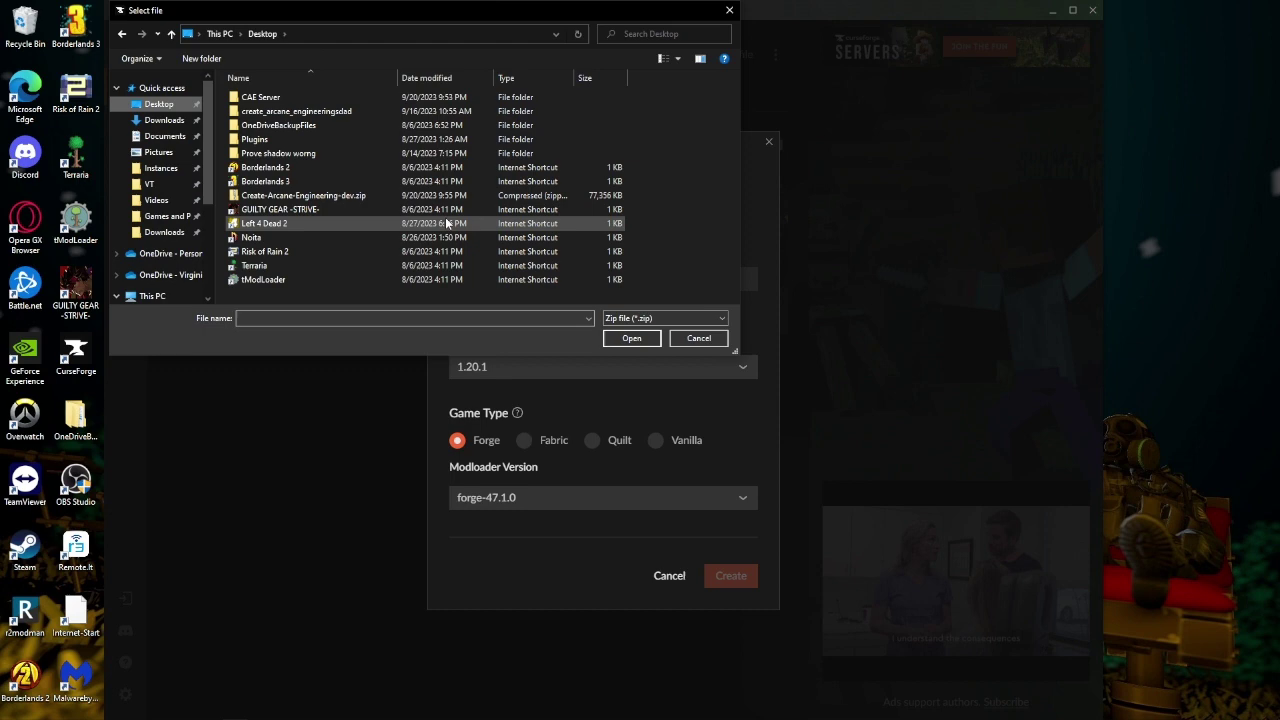
pyautogui.click(387, 197)
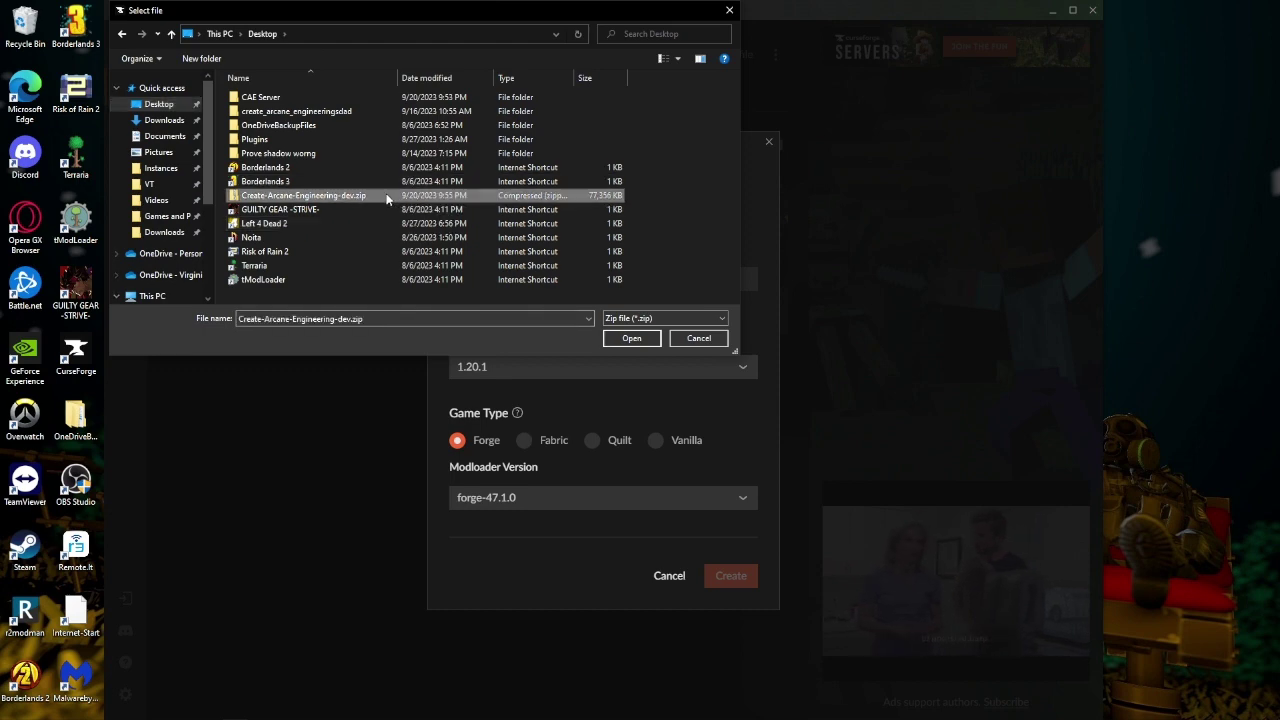
pyautogui.click(631, 338)
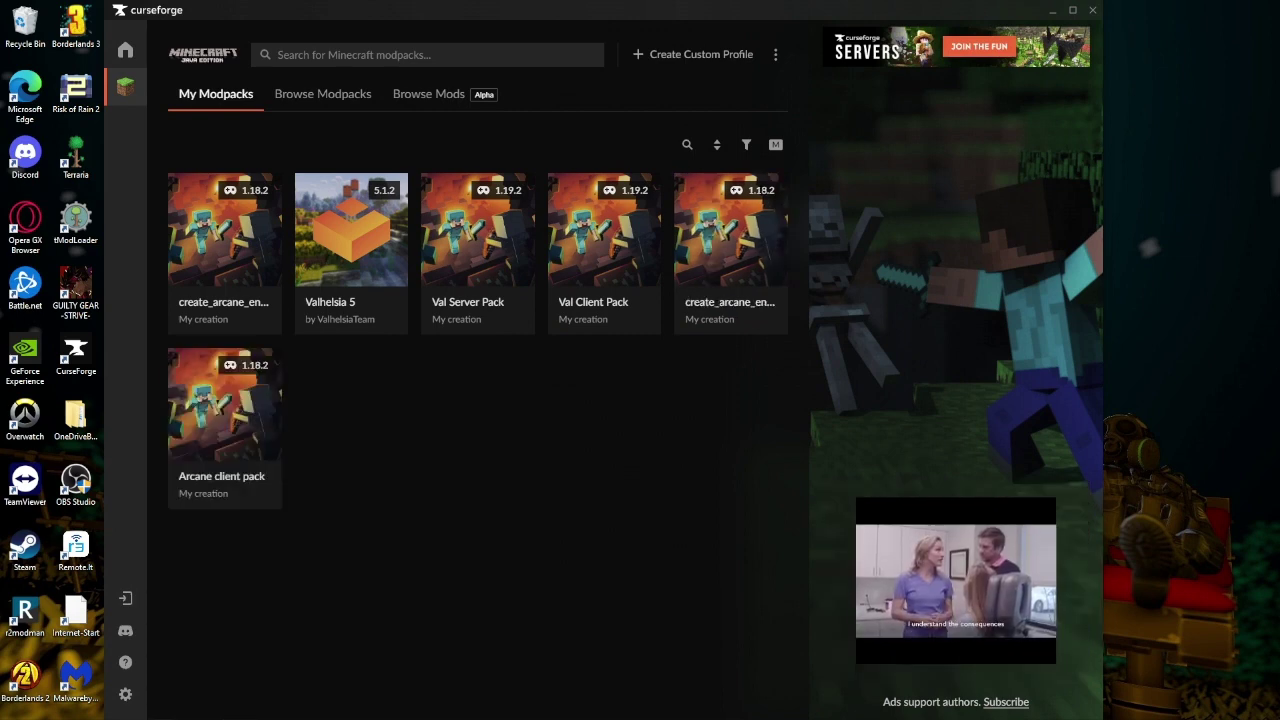
# Step: Open the folder of the newly imported 1.18.2 profile, copy all of its contents, and close CurseForge
pyautogui.rightClick(762, 224)
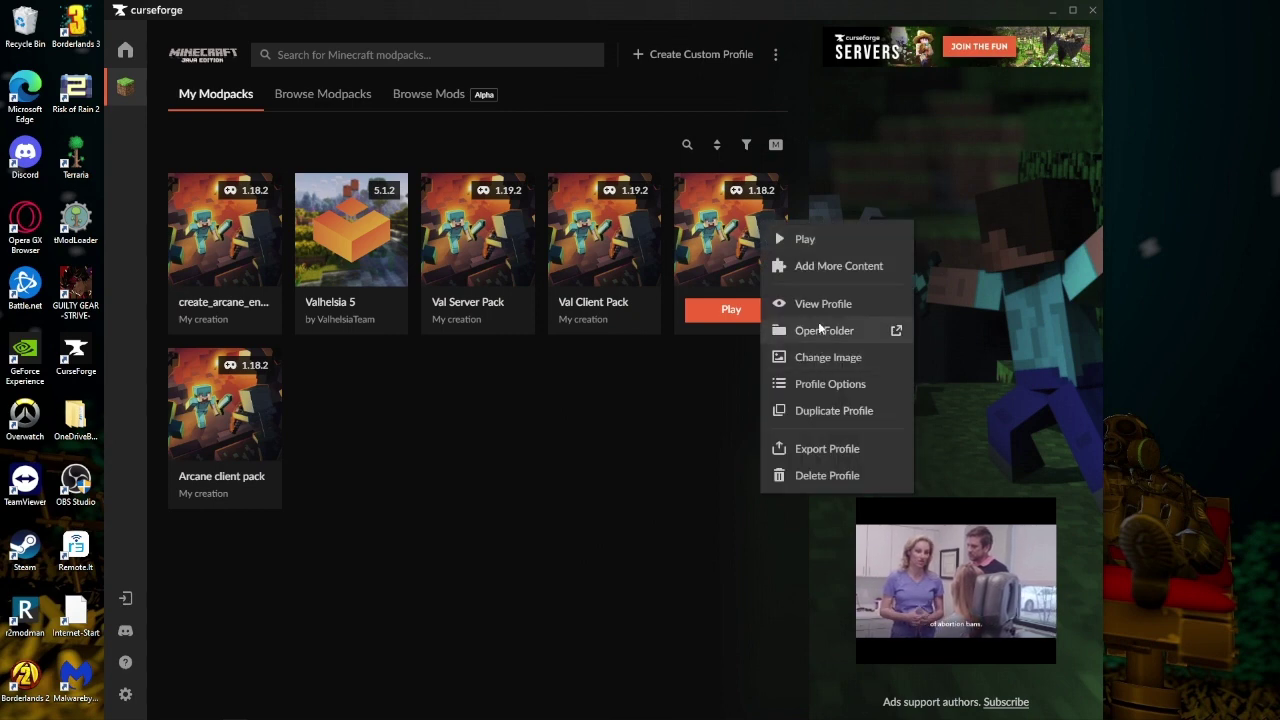
pyautogui.click(820, 329)
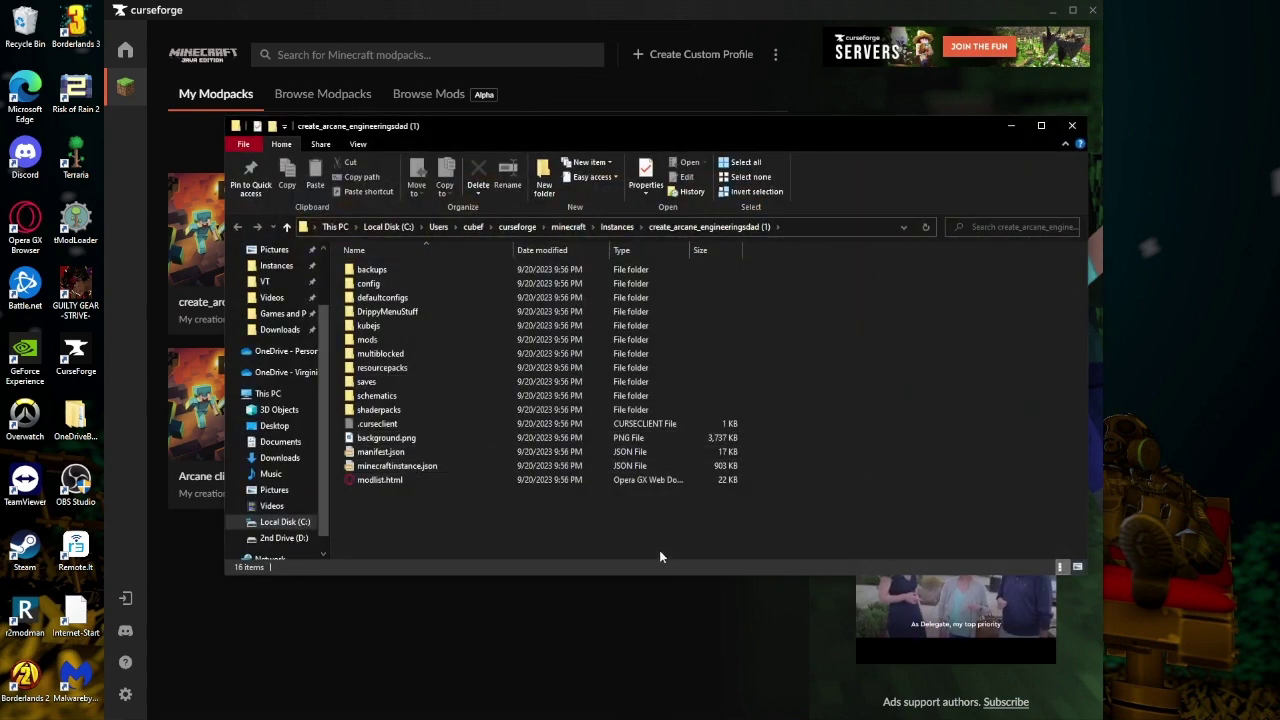
pyautogui.hotkey('ctrl', 'a')
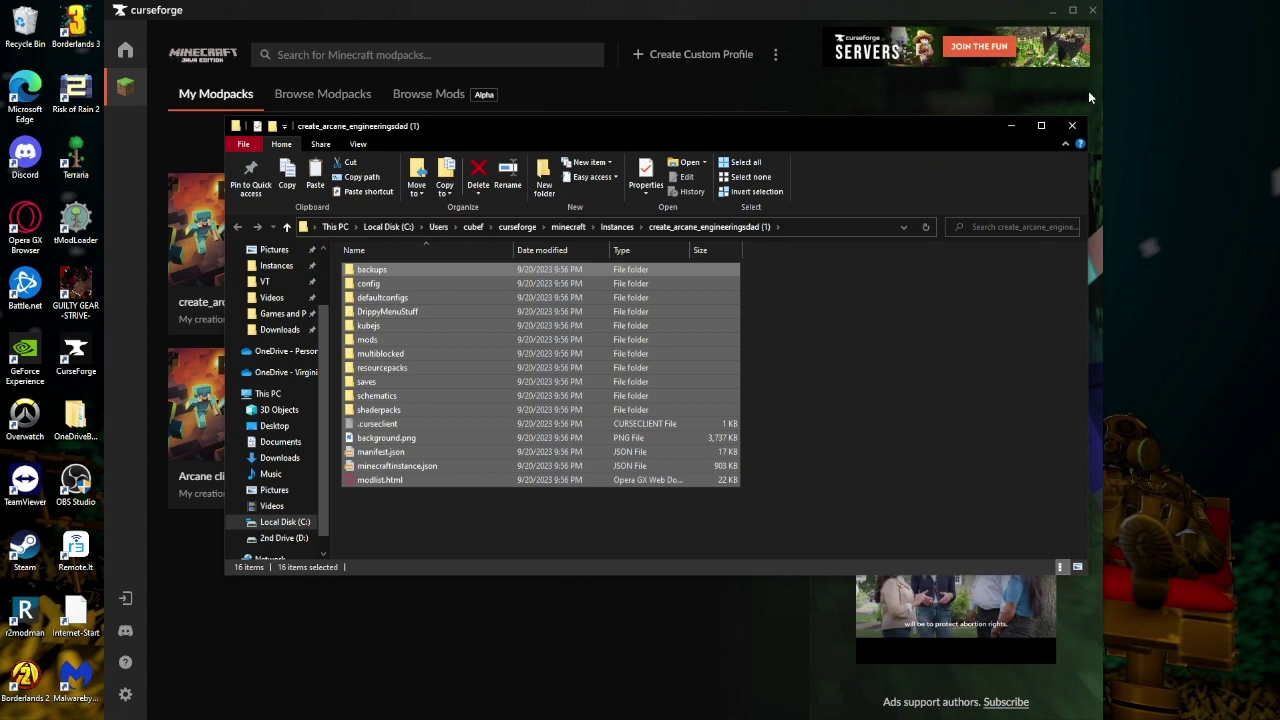
pyautogui.click(1092, 10)
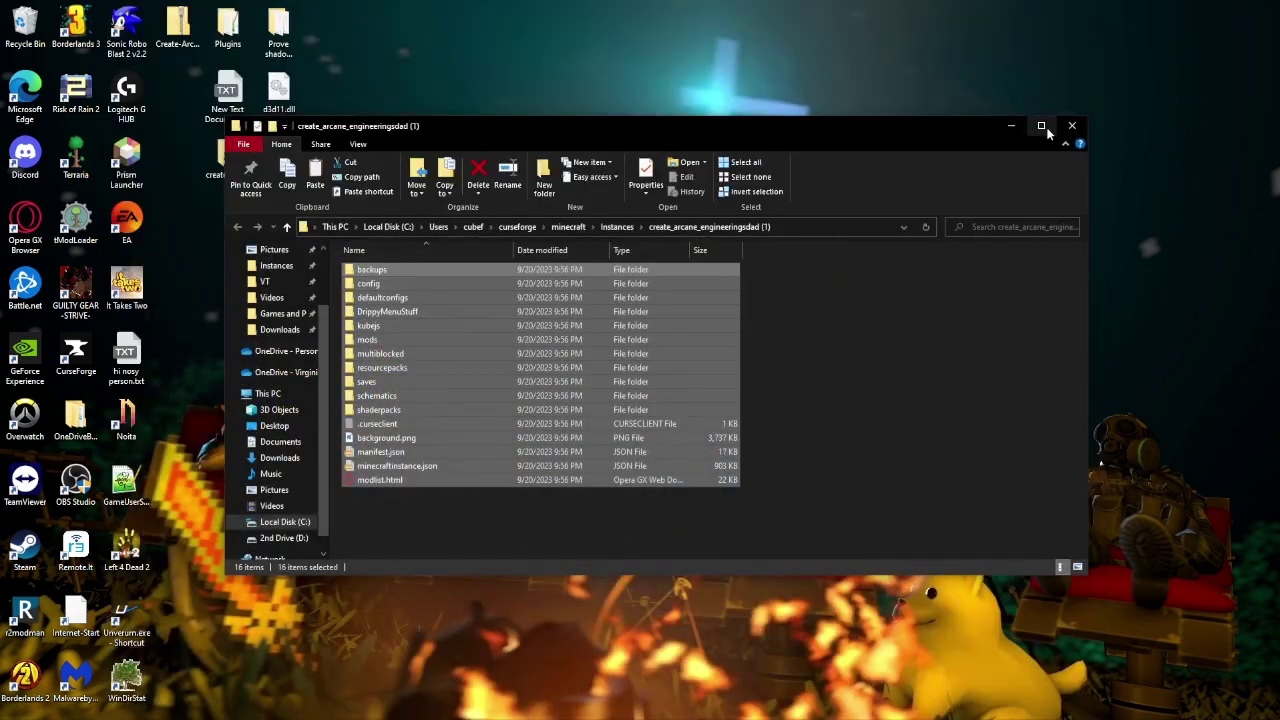
# Step: Minimize the profile folder and paste the copied modpack files into the CAE Server folder on the desktop
pyautogui.click(1011, 126)
pyautogui.doubleClick(684, 155)
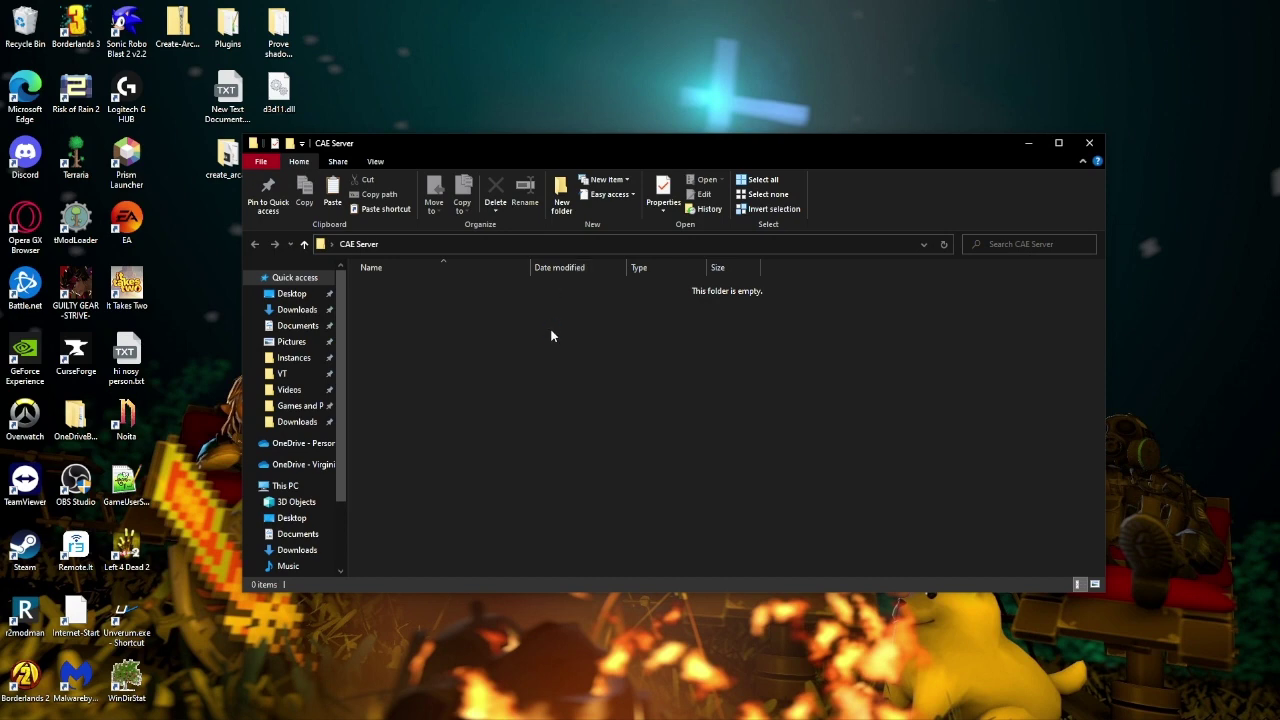
pyautogui.hotkey('ctrl', 'v')
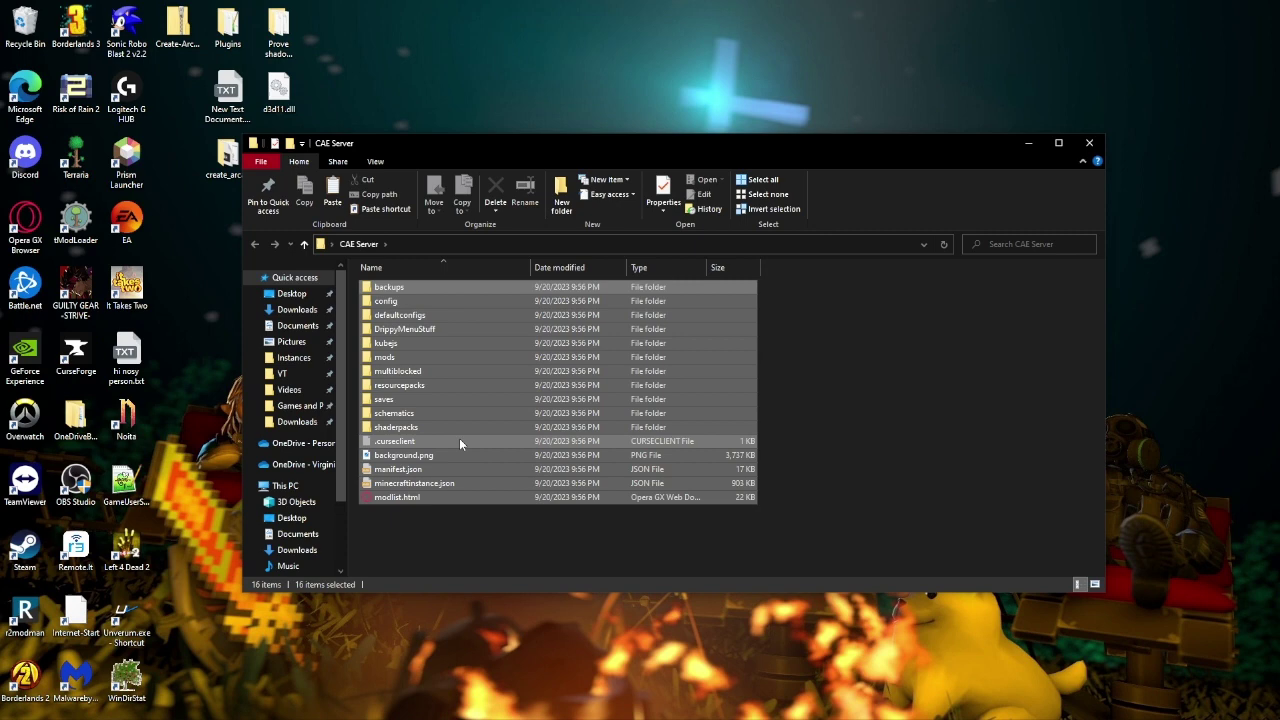
pyautogui.click(883, 406)
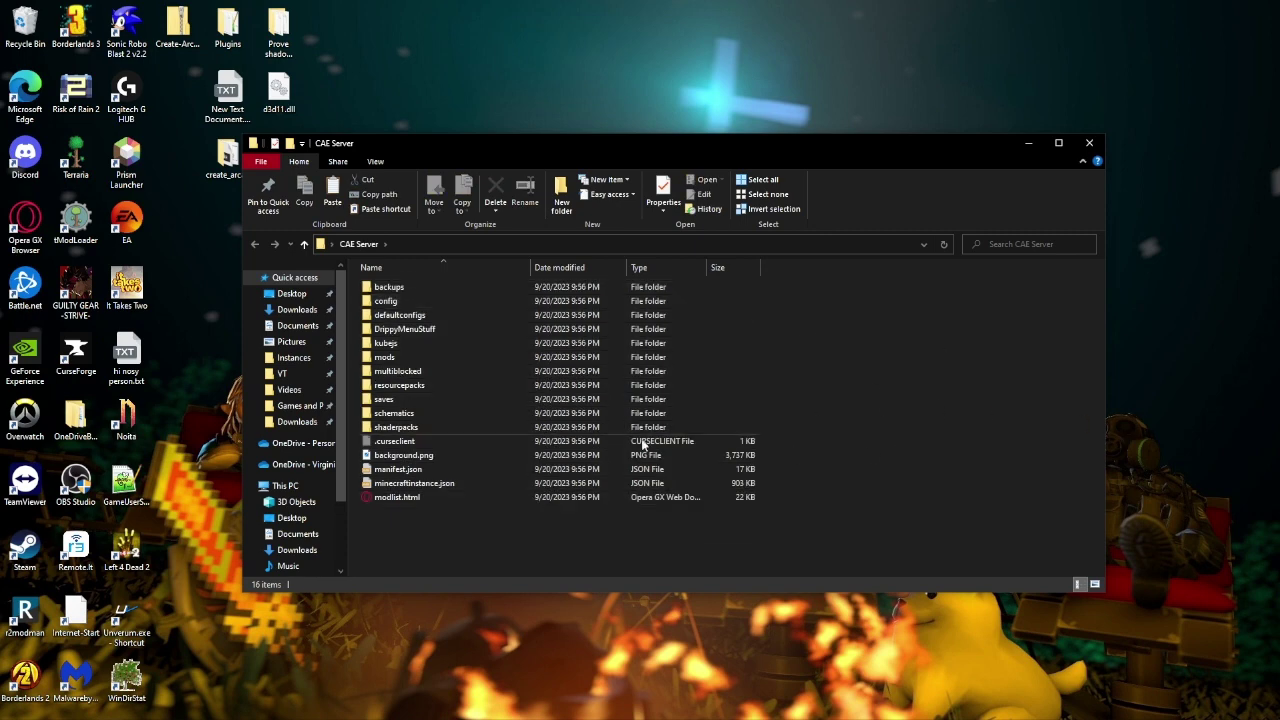
# Step: Switch to the browser, save forge-1.18.2-40.2.9-installer.jar to the Desktop, and minimize the browser
pyautogui.hotkey('alt', 'Tab')
pyautogui.press('Escape')
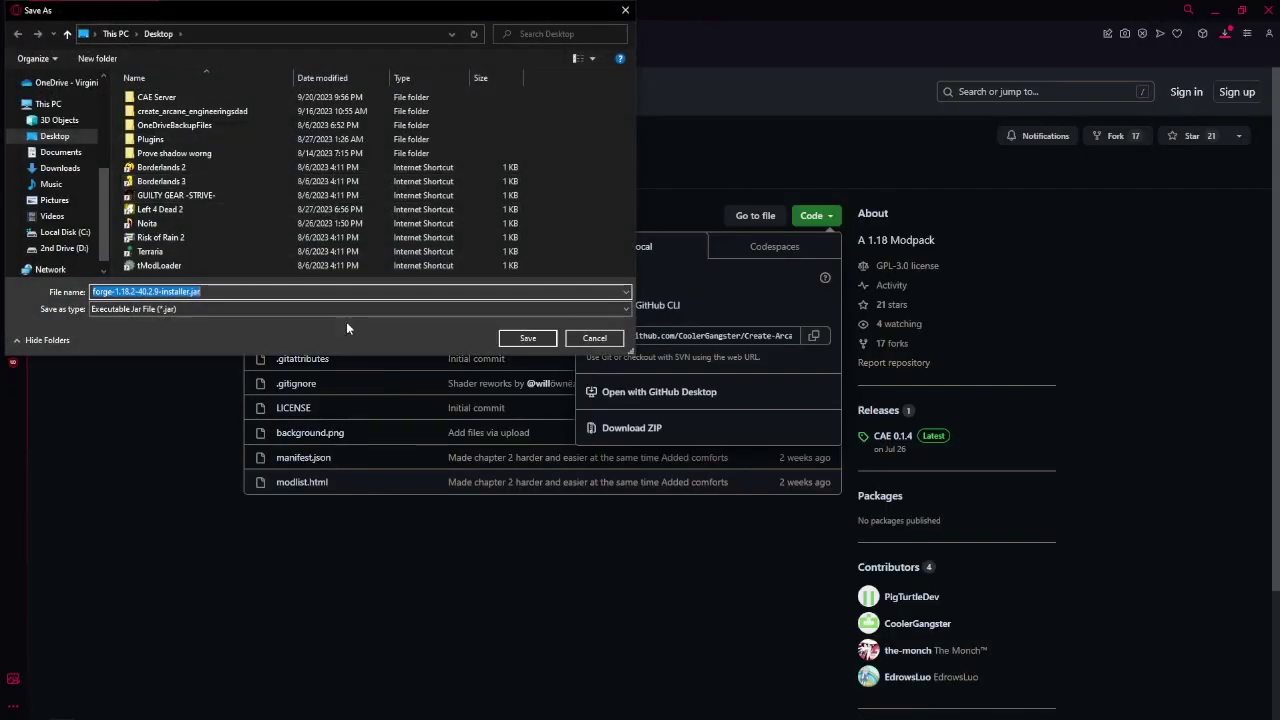
pyautogui.click(55, 136)
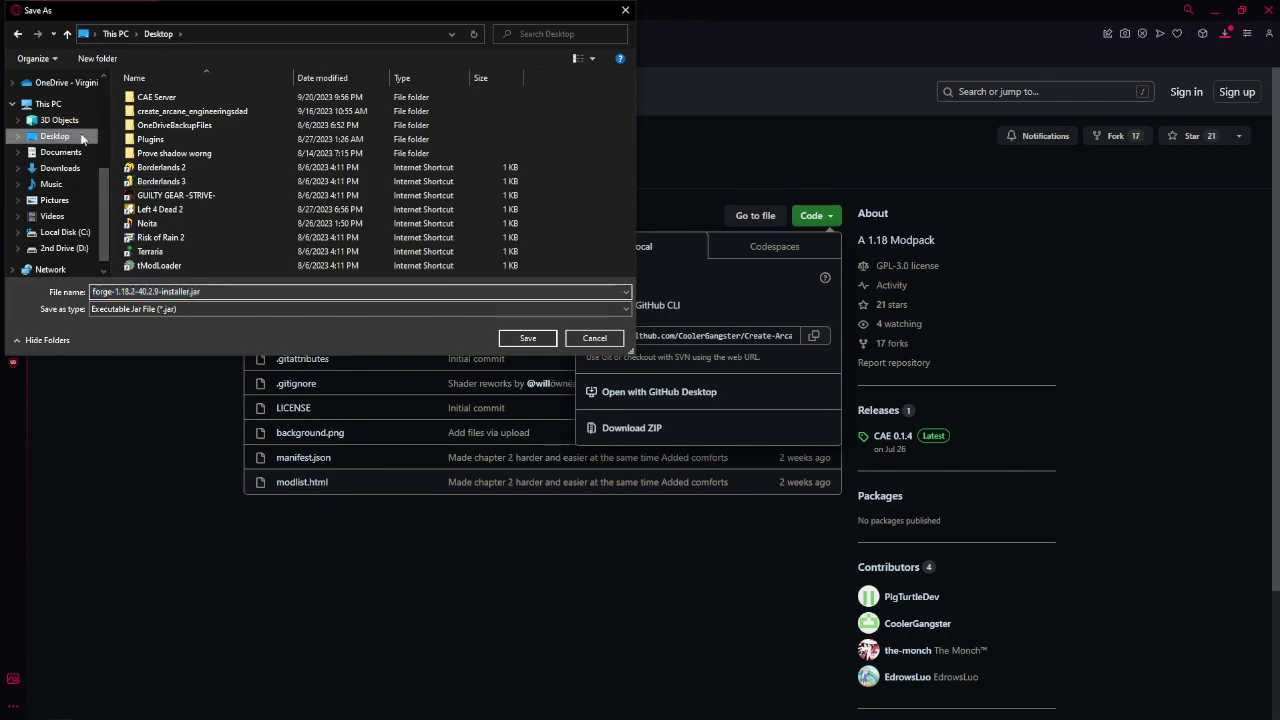
pyautogui.click(611, 338)
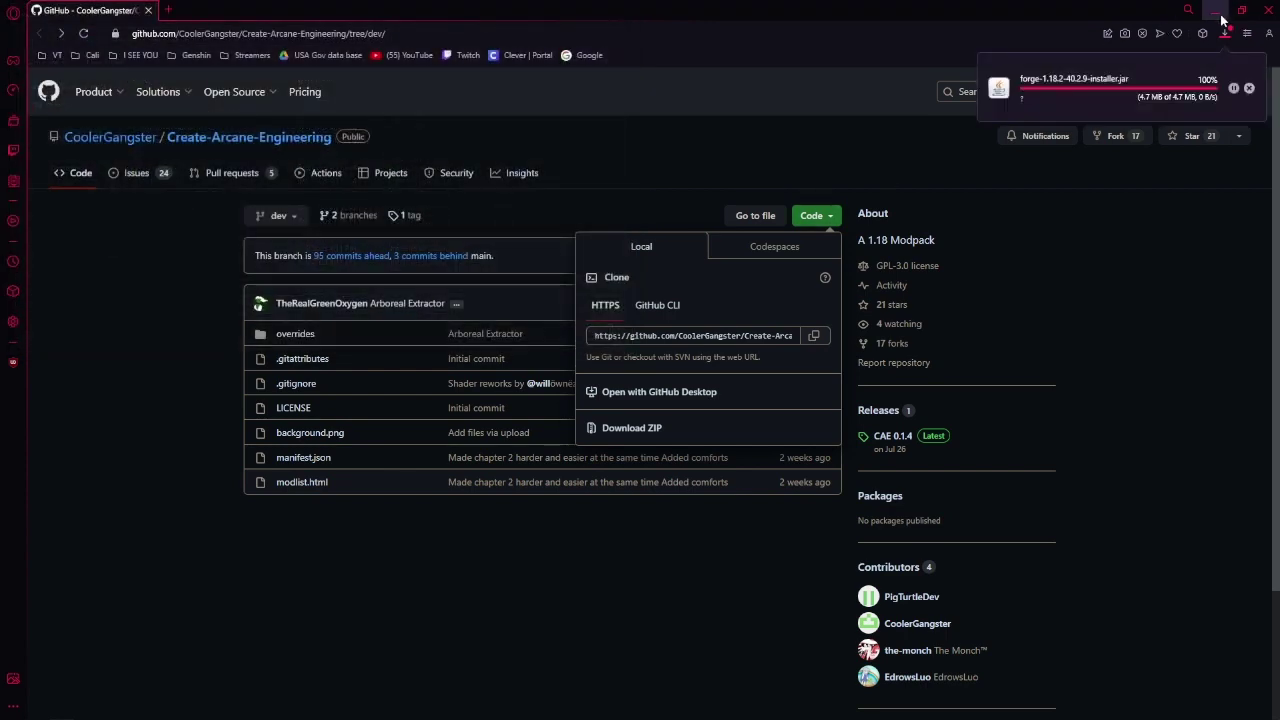
pyautogui.click(1213, 10)
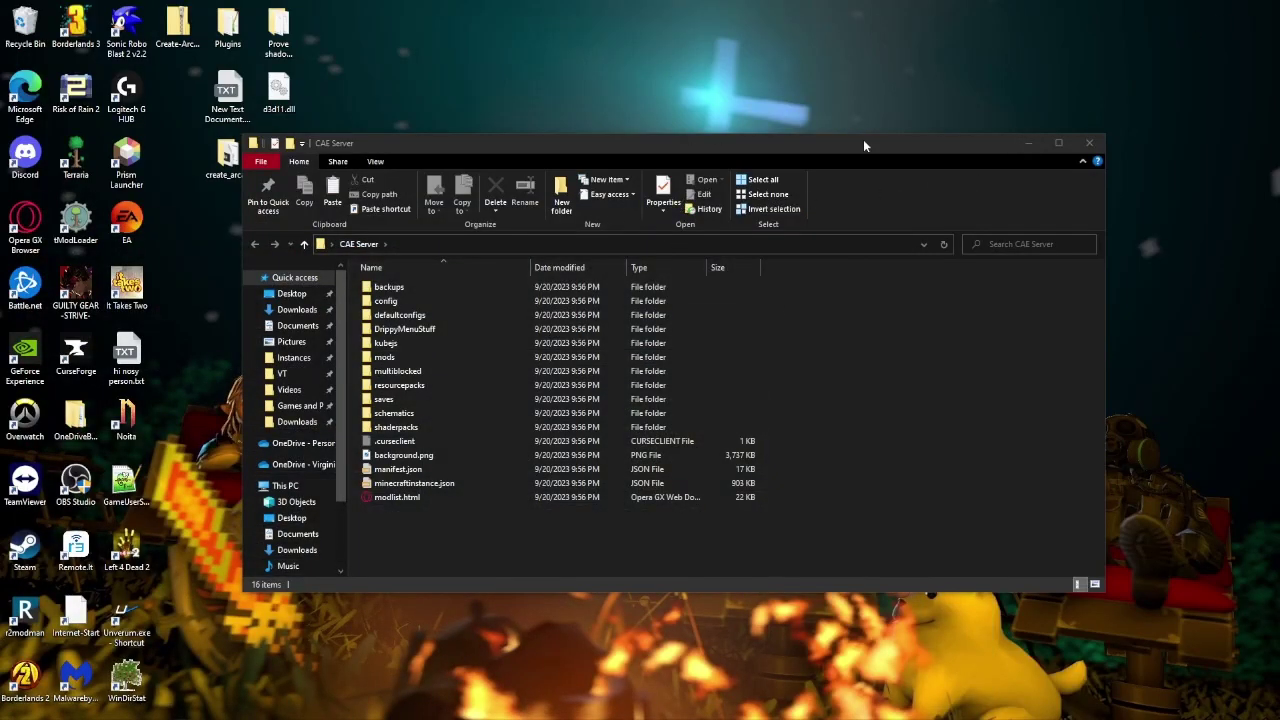
# Step: Download the Forge installer again into the CAE Server folder as forge-1.18.2-40.2.9-installer (1).jar, and return to that folder
pyautogui.moveTo(691, 141); pyautogui.dragTo(730, 90)
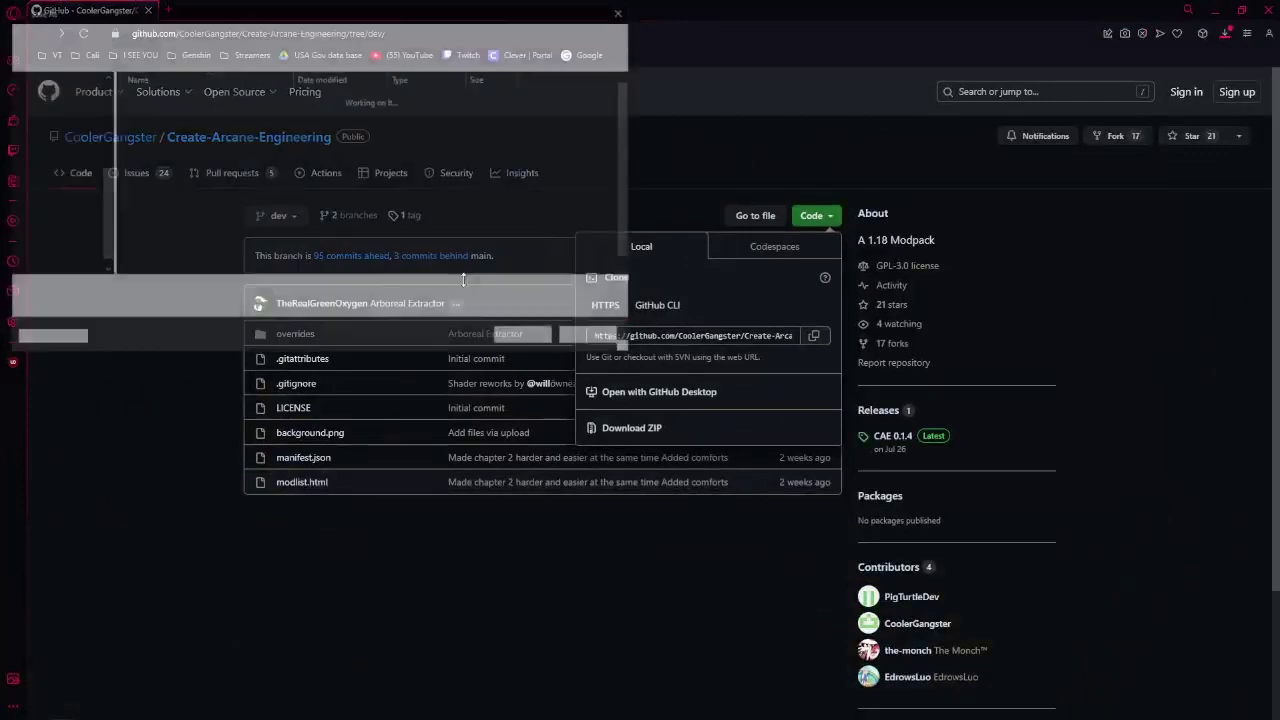
pyautogui.doubleClick(155, 97)
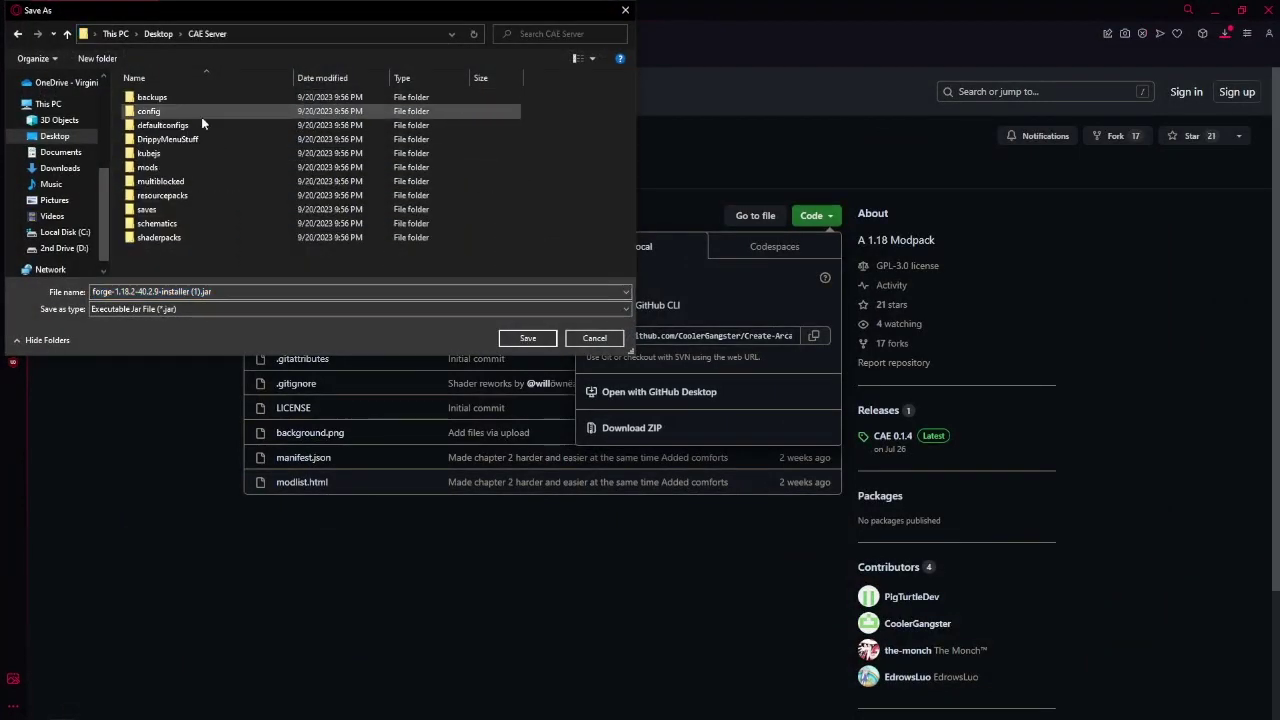
pyautogui.click(527, 338)
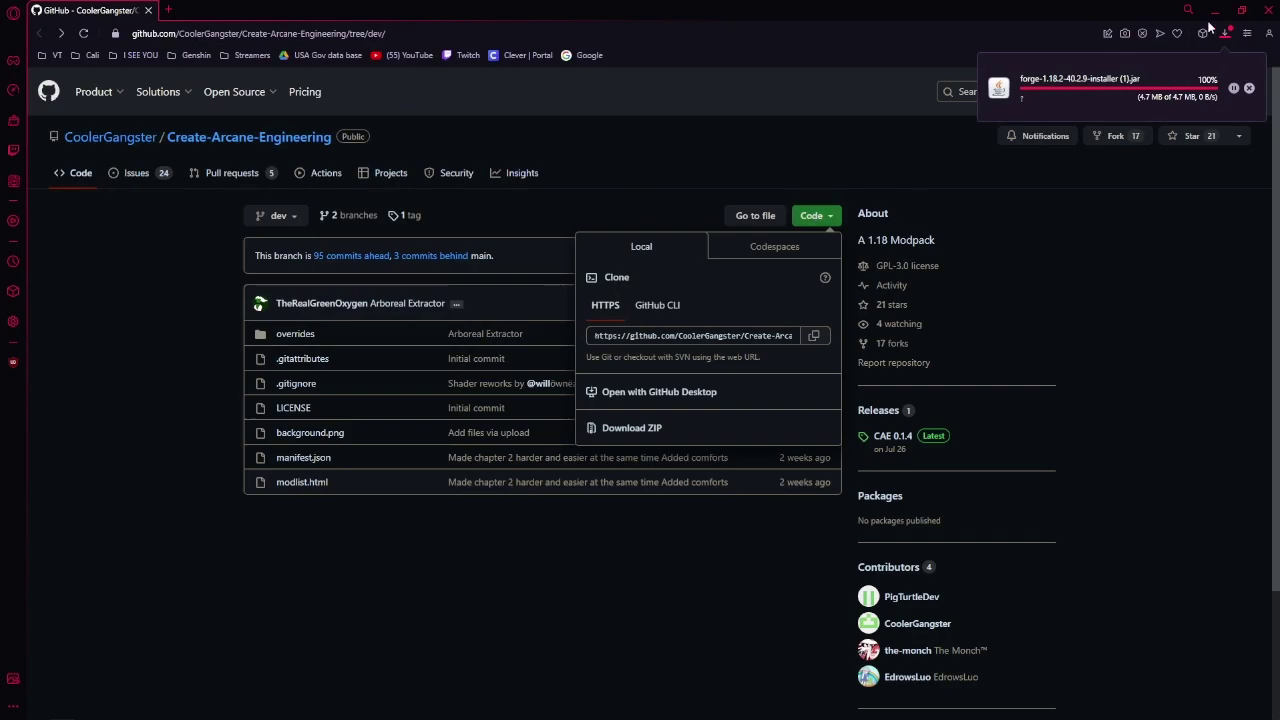
pyautogui.click(1214, 9)
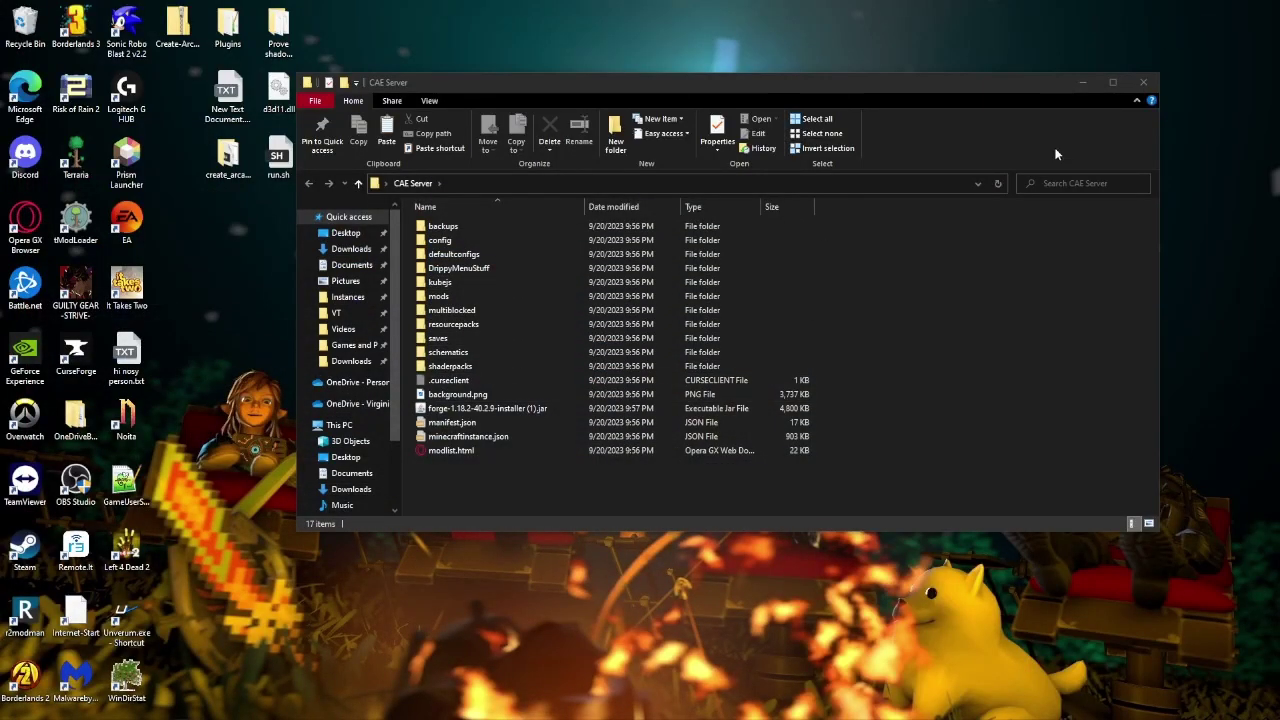
# Step: Launch the Forge installer in CAE Server, choose server installation, and set the CAE Server folder on the Desktop as target directory
pyautogui.doubleClick(806, 408)
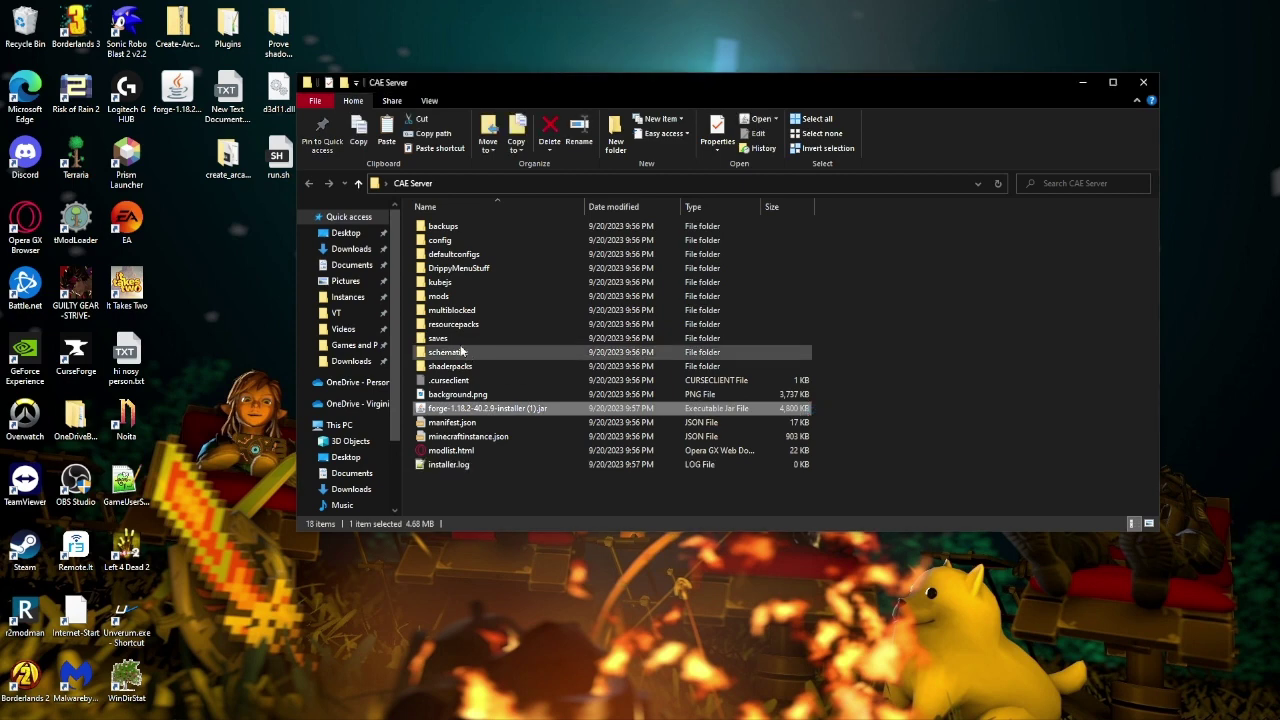
pyautogui.click(618, 390)
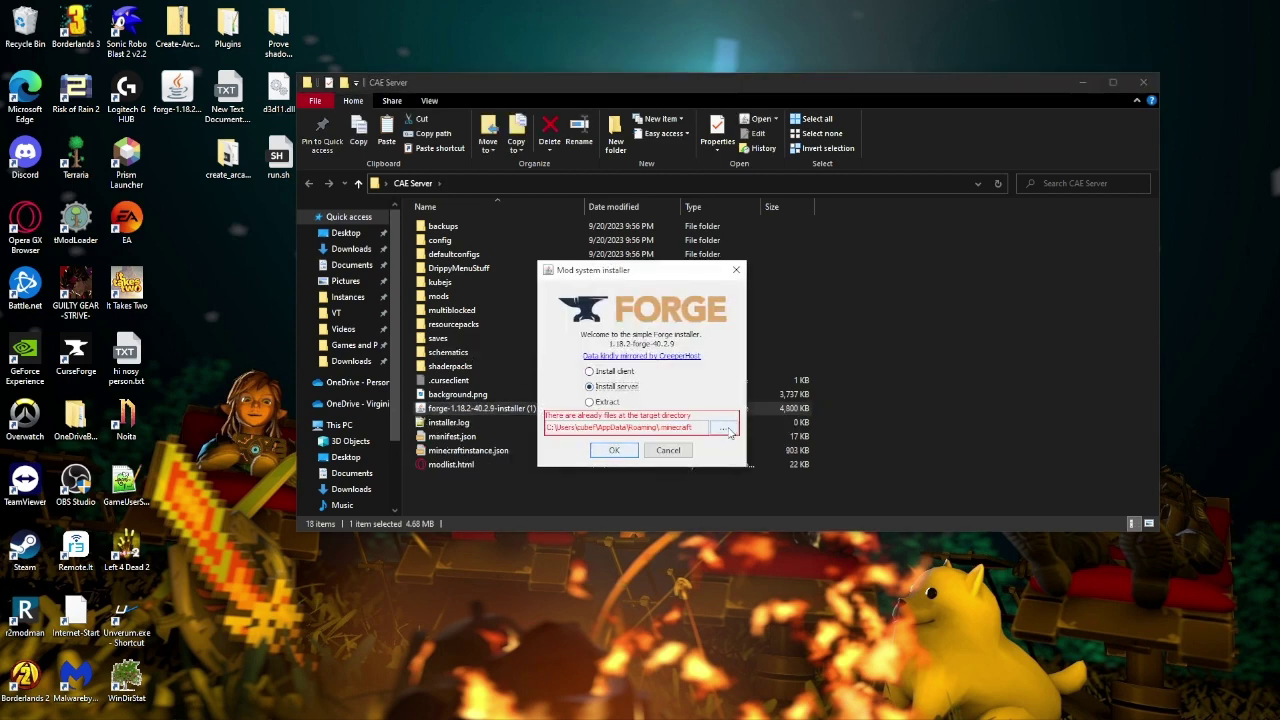
pyautogui.click(725, 428)
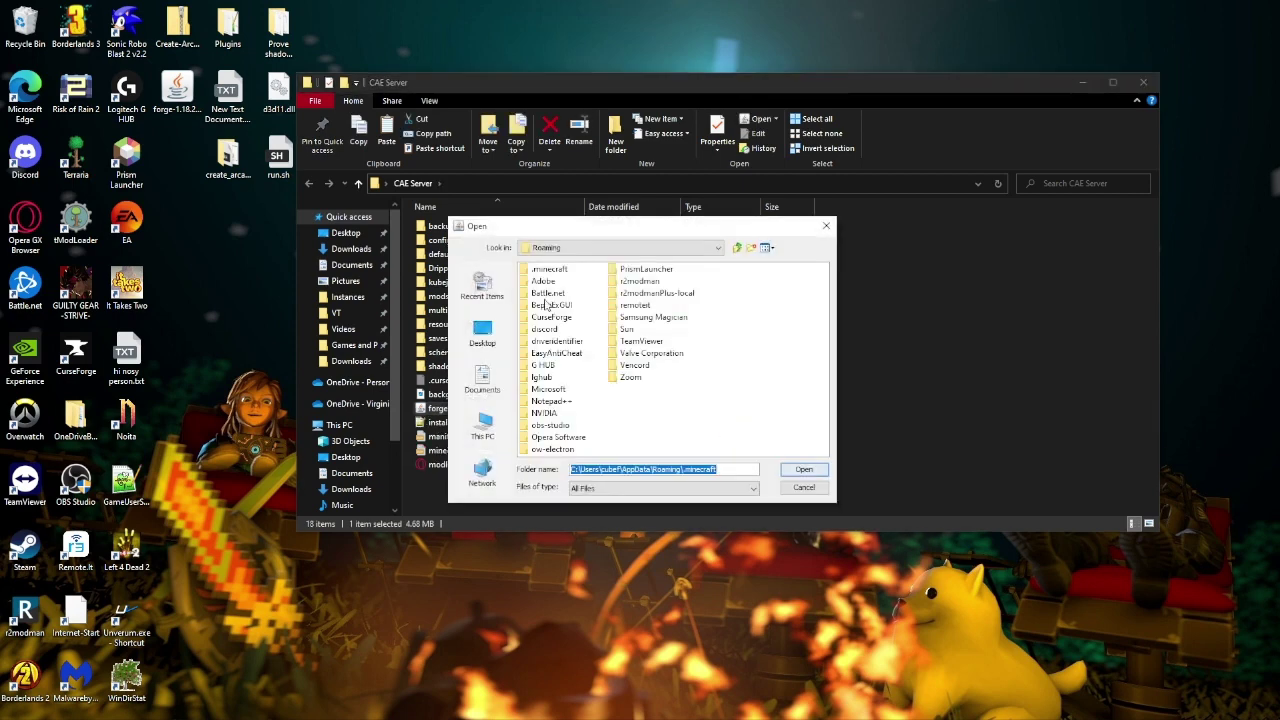
pyautogui.click(482, 335)
pyautogui.click(548, 341)
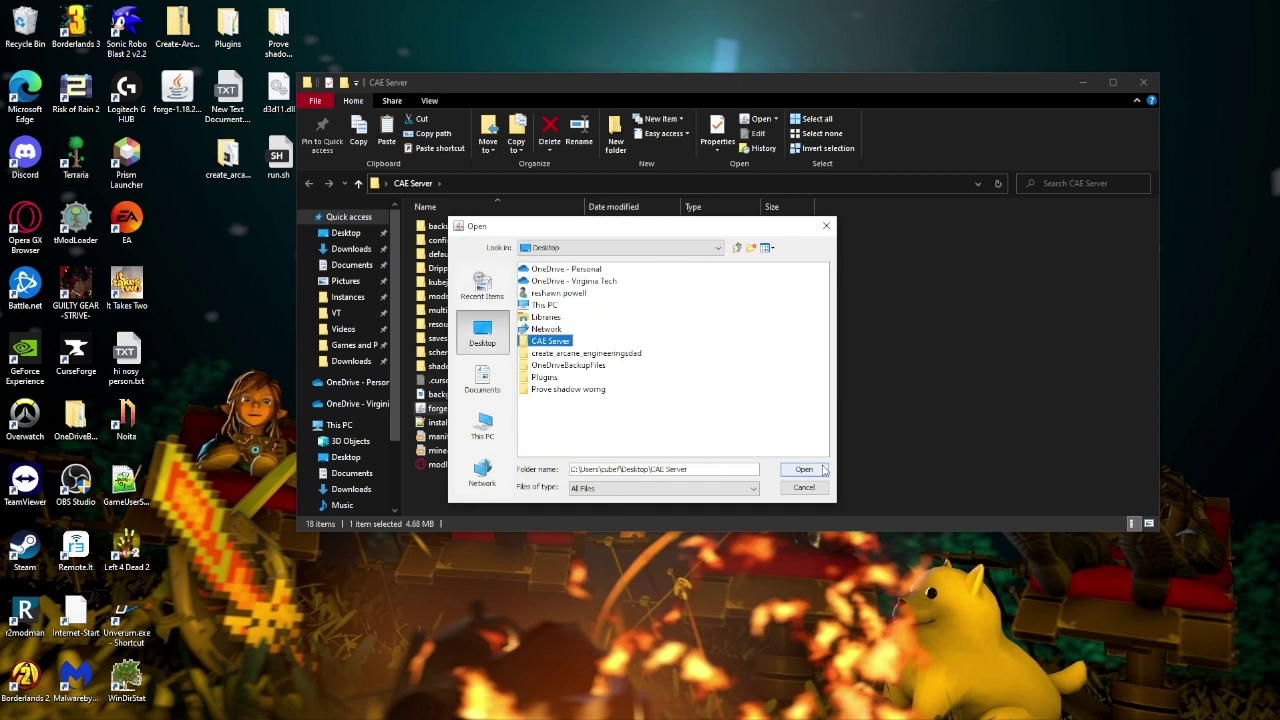
pyautogui.press('Return')
# Step: Run the Forge 1.18.2-40.2.9 server installation and close the installer when it completes
pyautogui.click(614, 450)
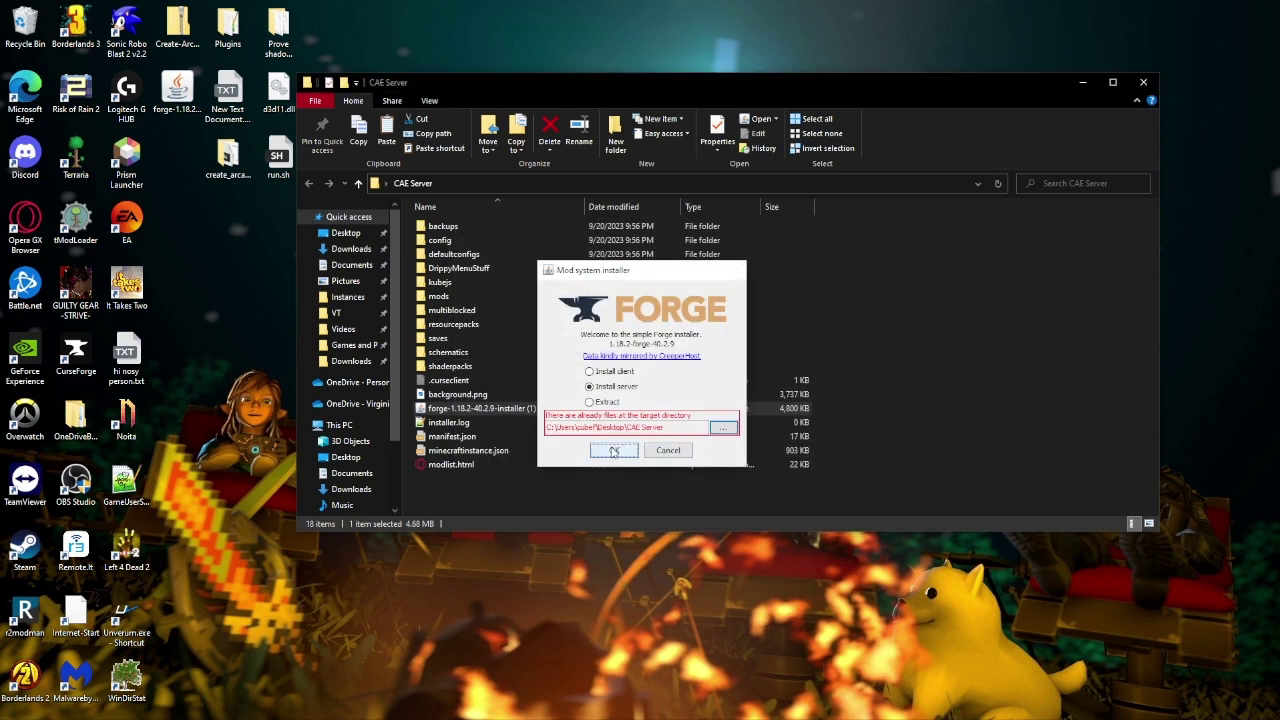
pyautogui.hotkey('alt', 'Tab')
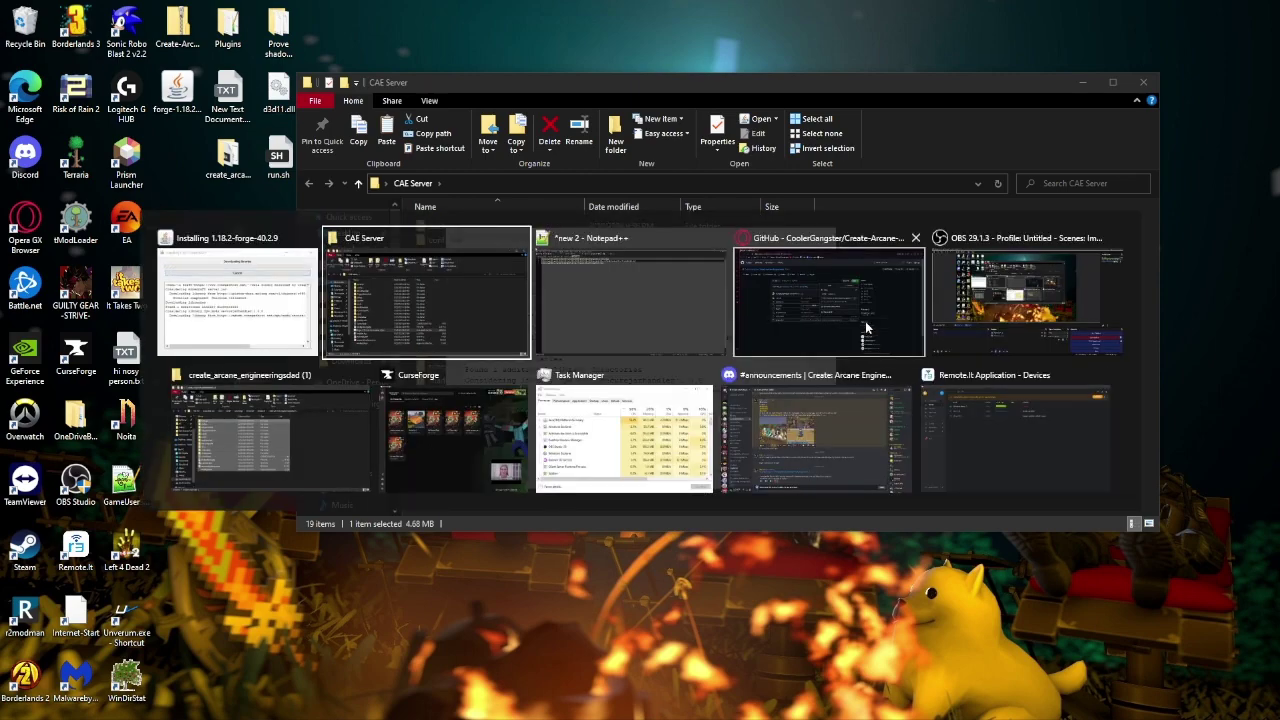
pyautogui.hotkey('alt', 'Tab')
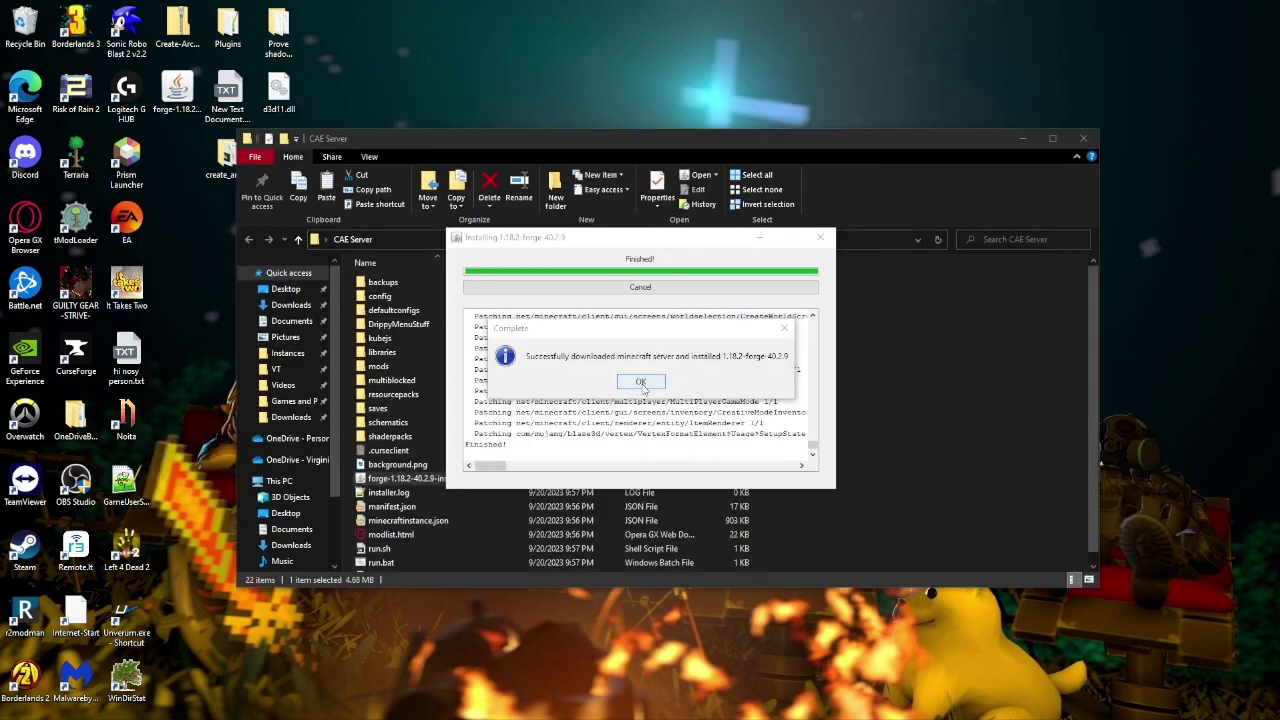
pyautogui.click(641, 383)
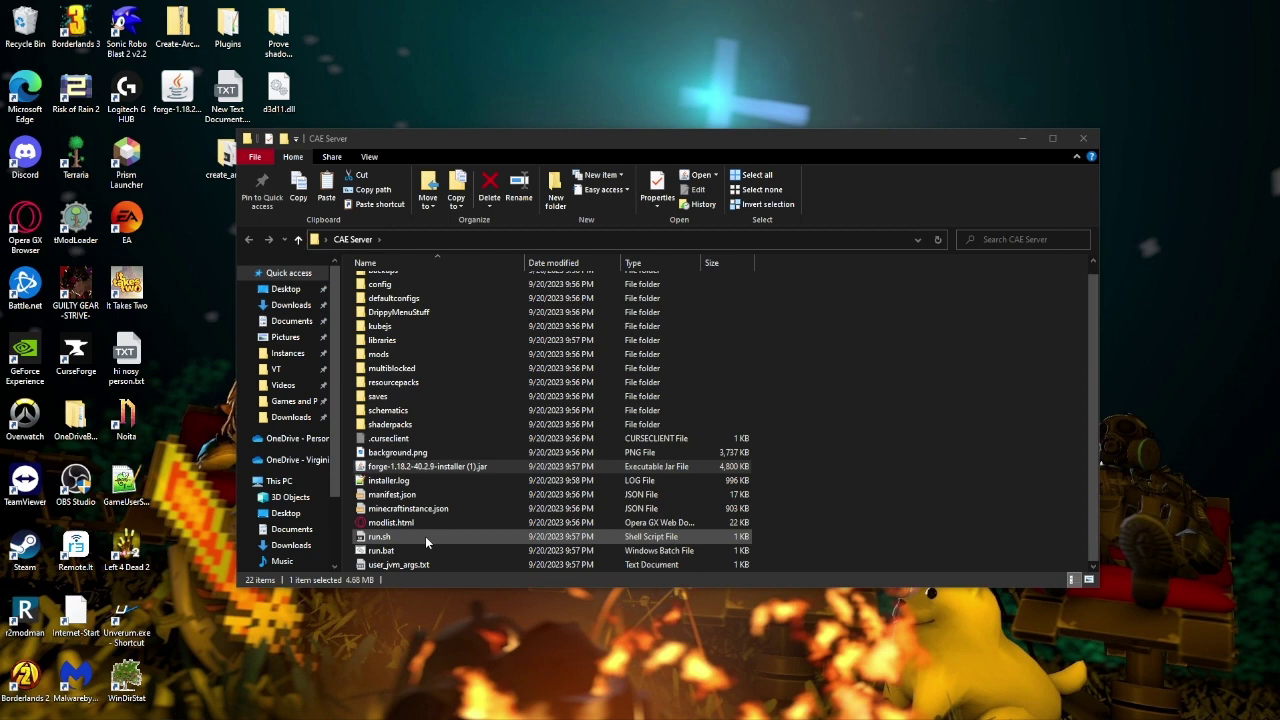
# Step: Run run.bat once to generate eula.txt, then set eula=TRUE in that file, save it, and close the editor
pyautogui.doubleClick(420, 550)
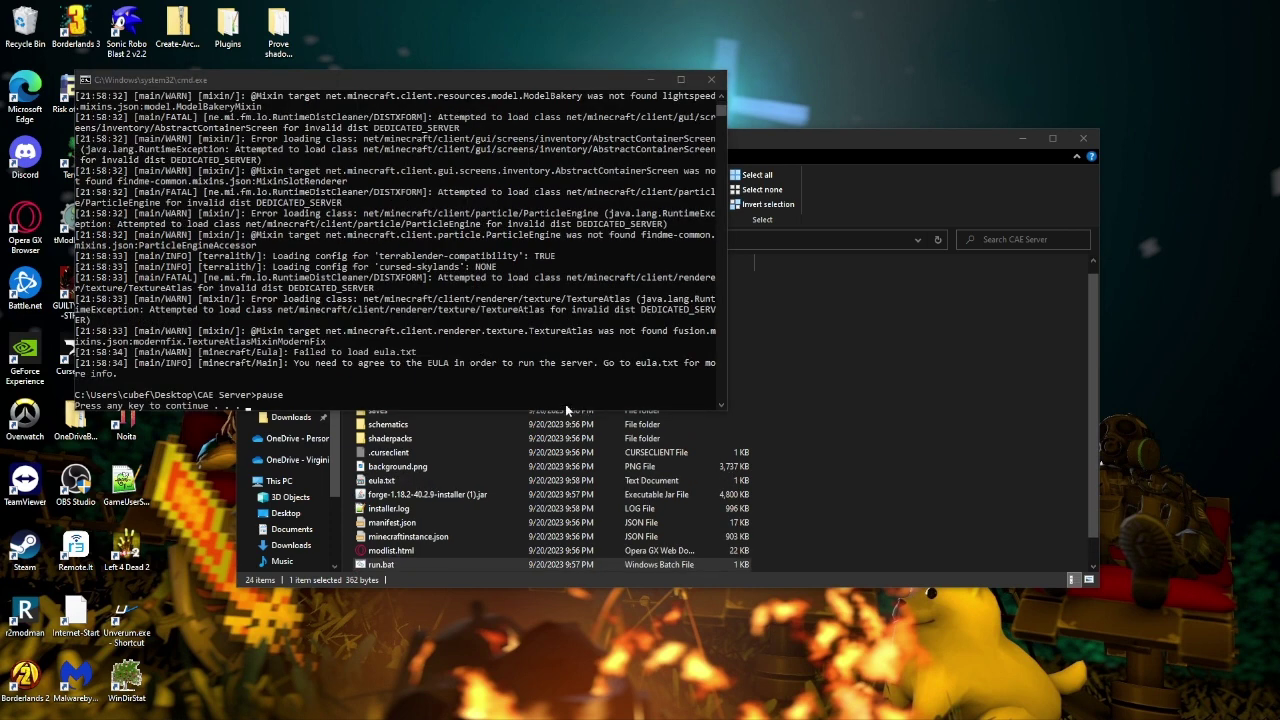
pyautogui.press('Return')
pyautogui.click(383, 480)
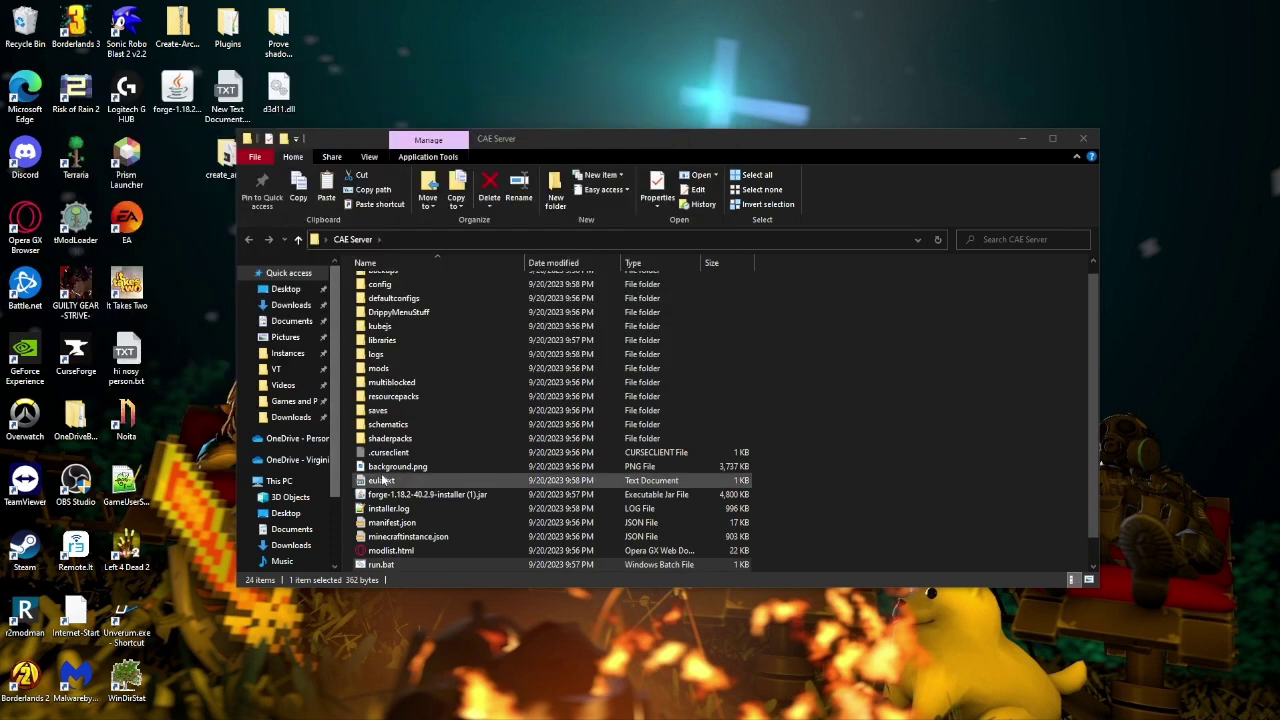
pyautogui.doubleClick(383, 480)
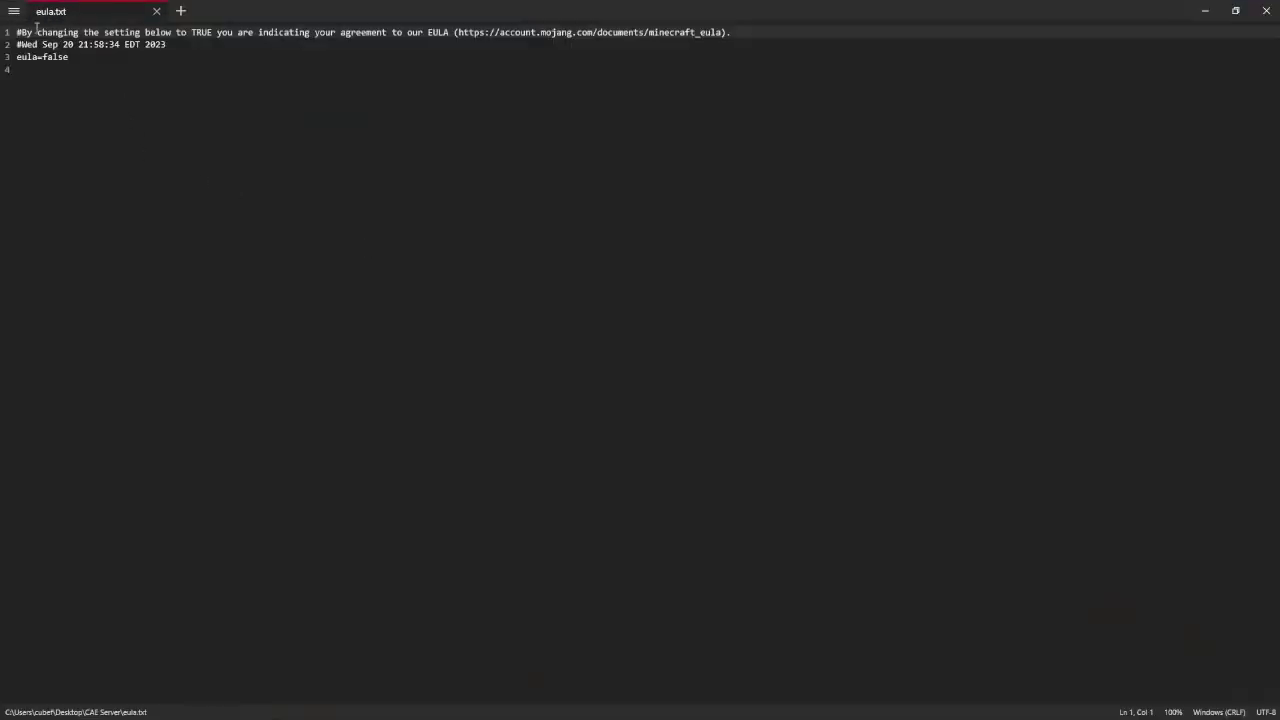
pyautogui.moveTo(72, 57); pyautogui.dragTo(51, 60)
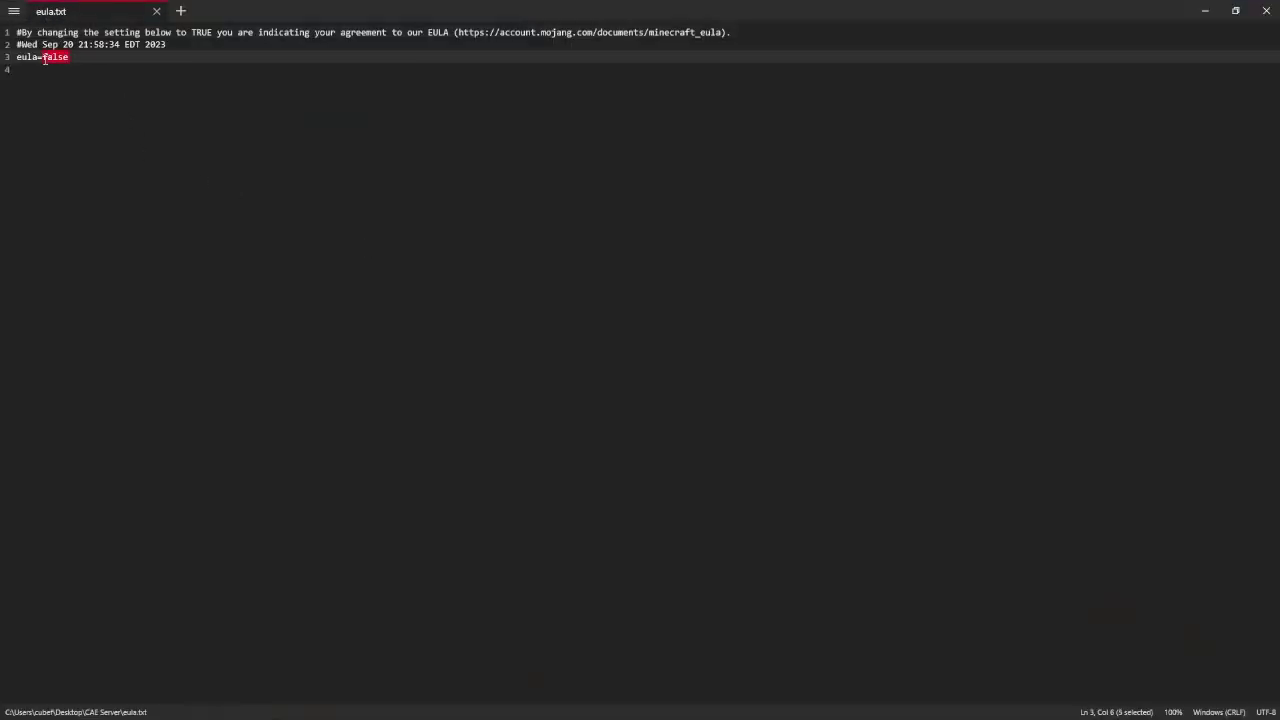
pyautogui.press('BackSpace')
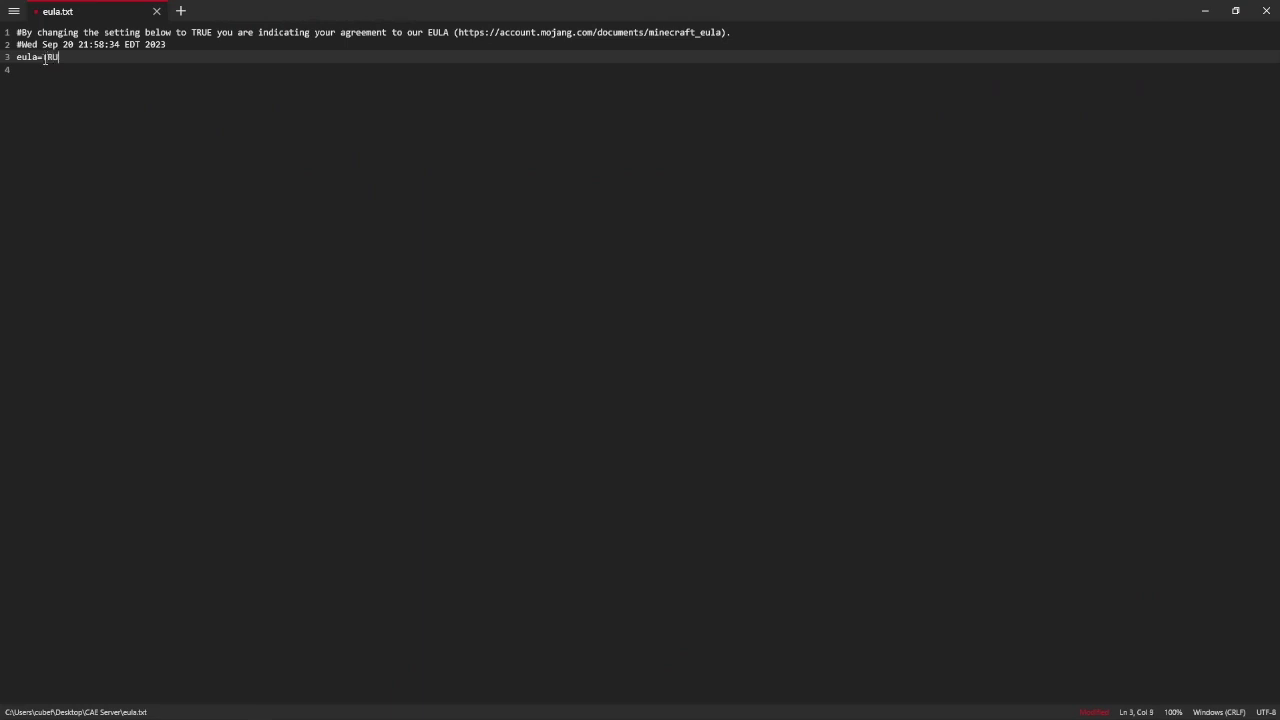
pyautogui.hotkey('ctrl', 's')
pyautogui.click(1266, 10)
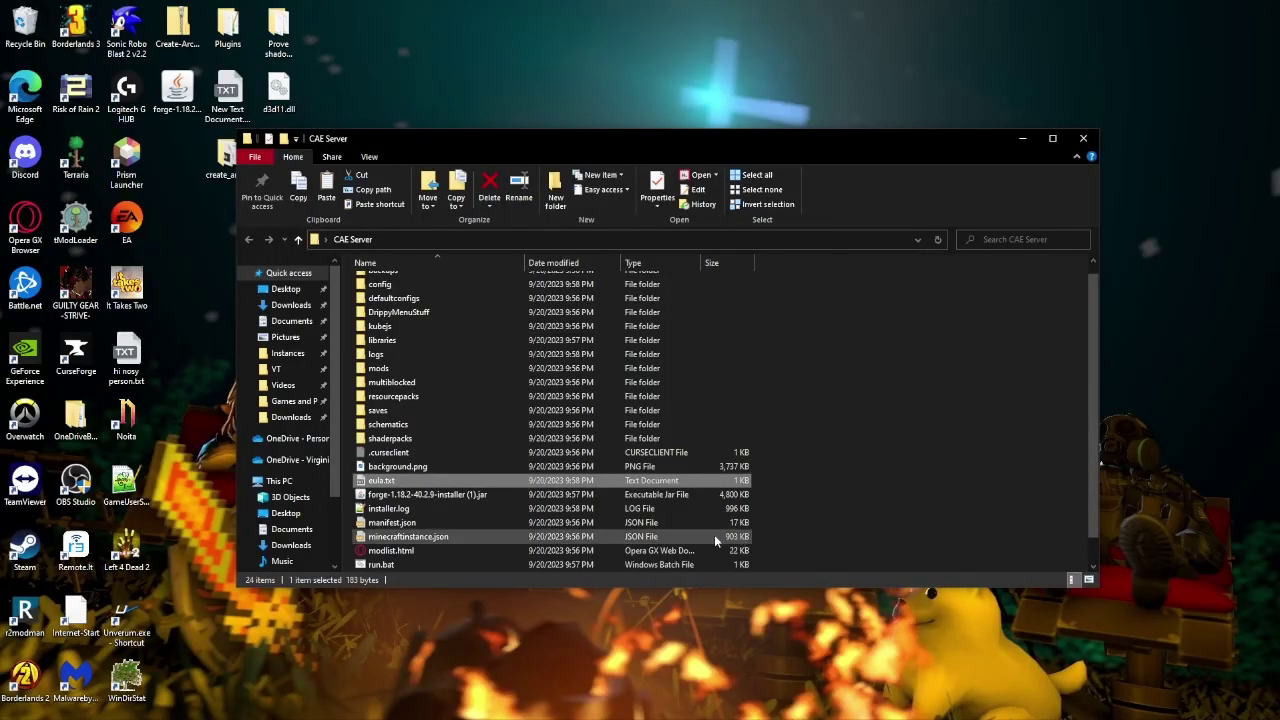
# Step: Start the server again by running run.bat in the CAE Server folder
pyautogui.scroll(-1, 714, 540)
pyautogui.doubleClick(440, 541)
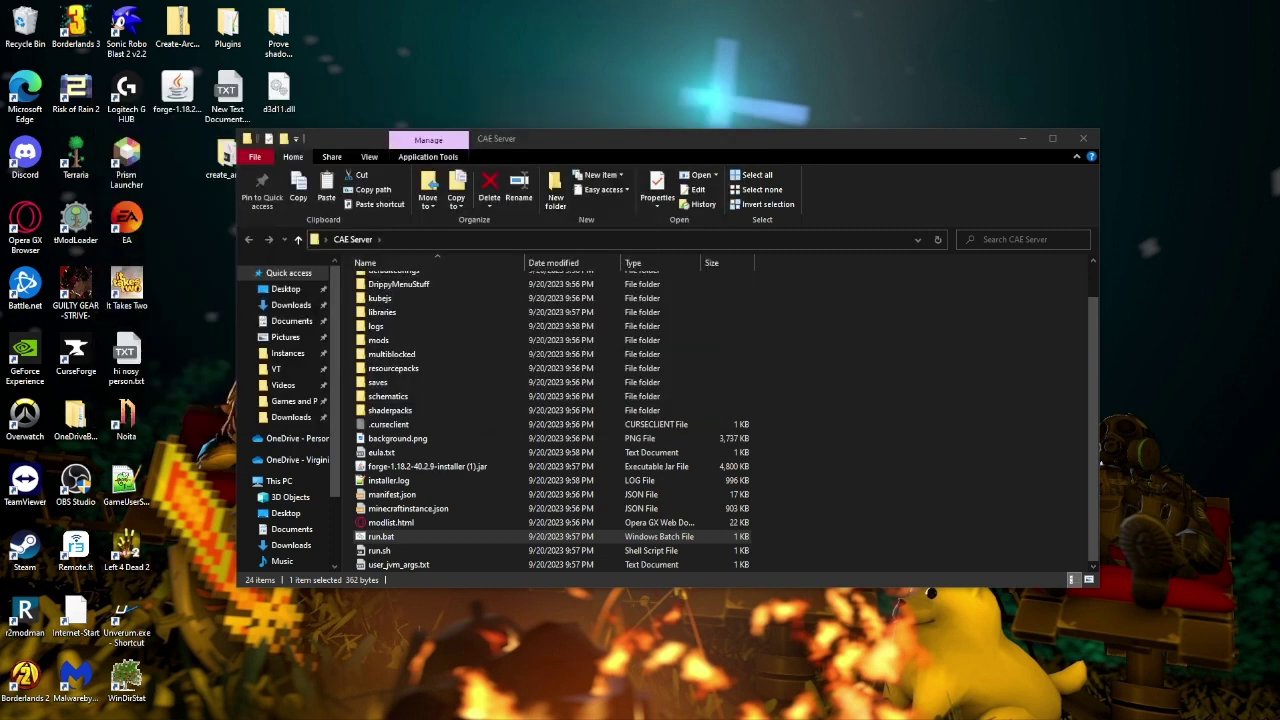
# Step: Delete rubidium_extras-1.18.2_v1.3.2.jar and rubidium-0.5.6.jar from the server's mods folder
pyautogui.scroll(1, 476, 441)
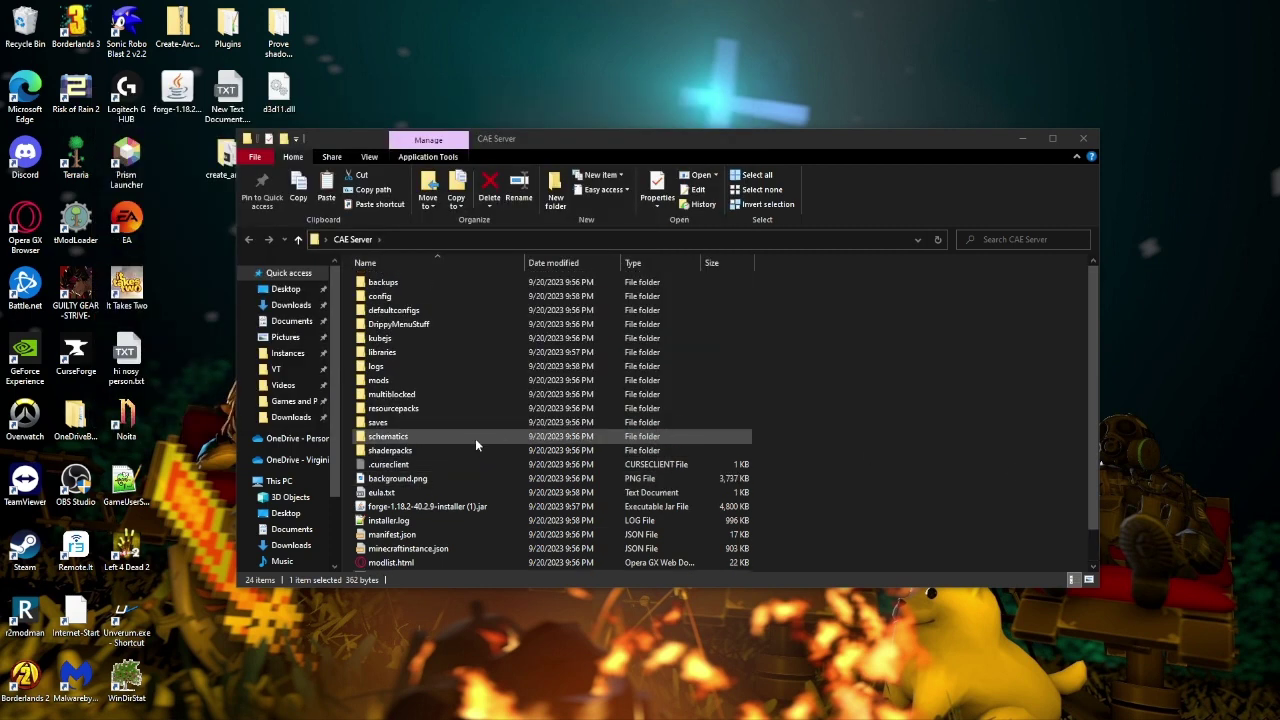
pyautogui.doubleClick(417, 381)
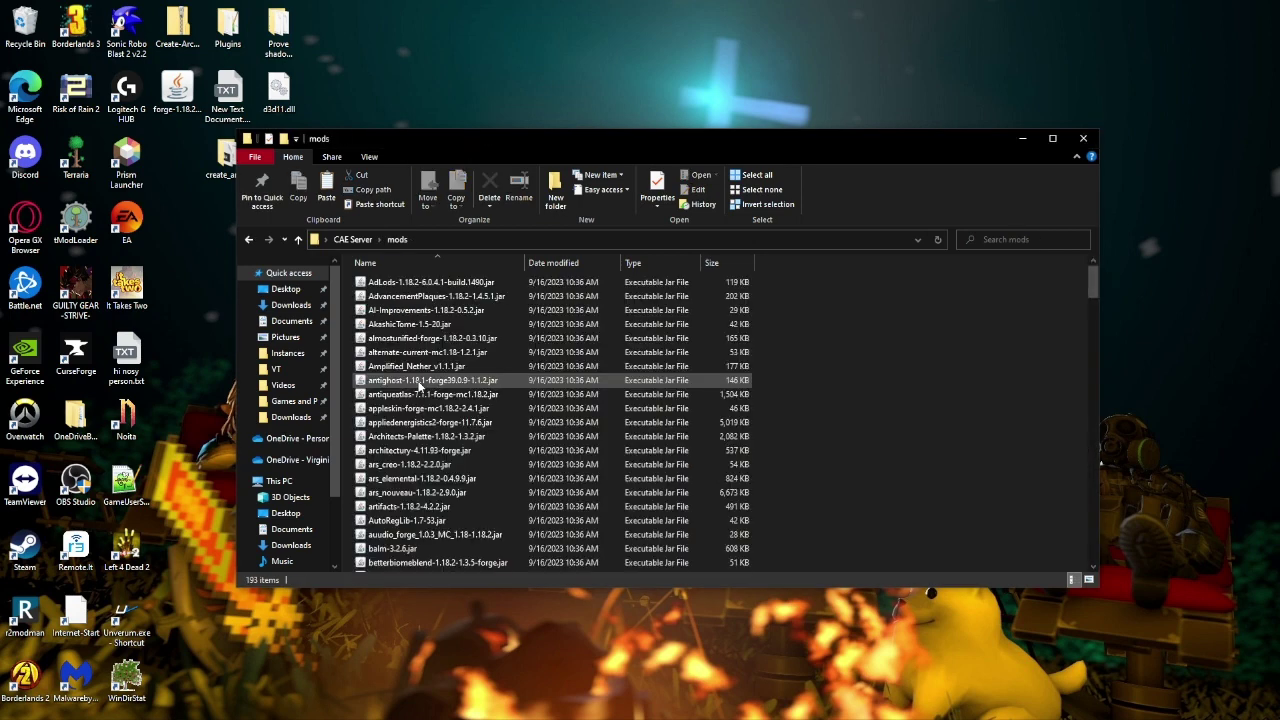
pyautogui.scroll(-13, 420, 385)
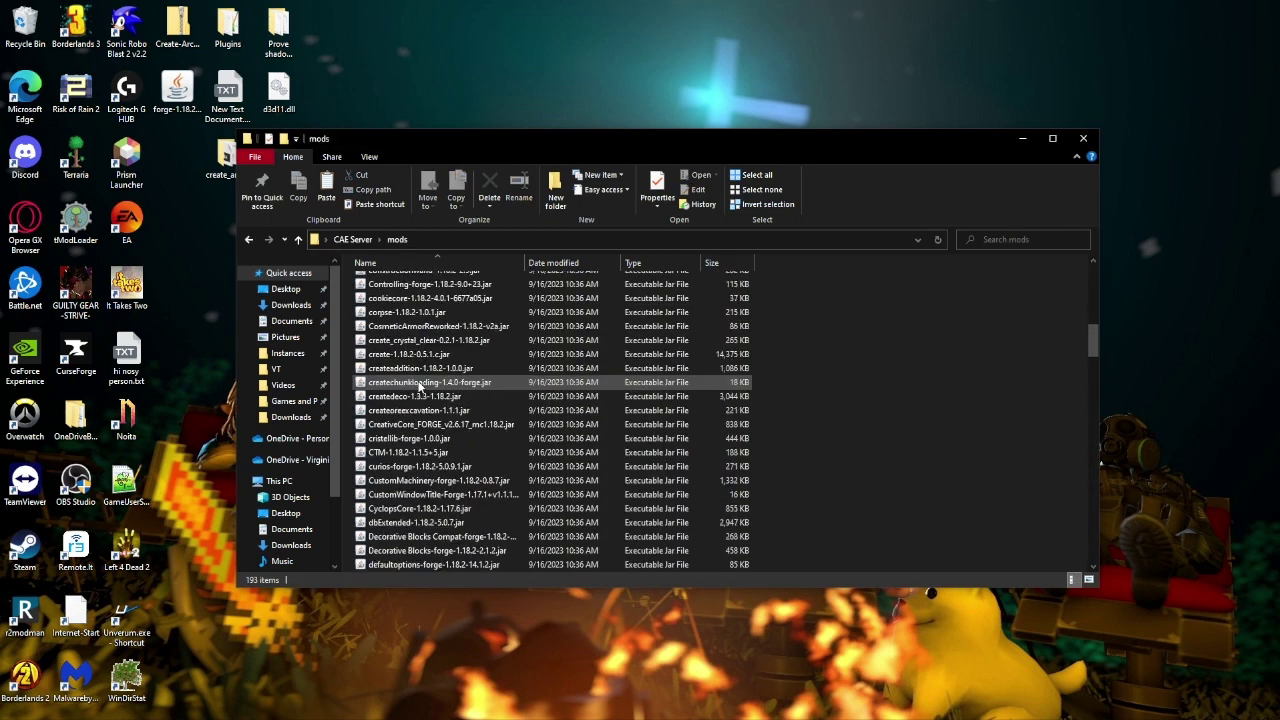
pyautogui.click(249, 239)
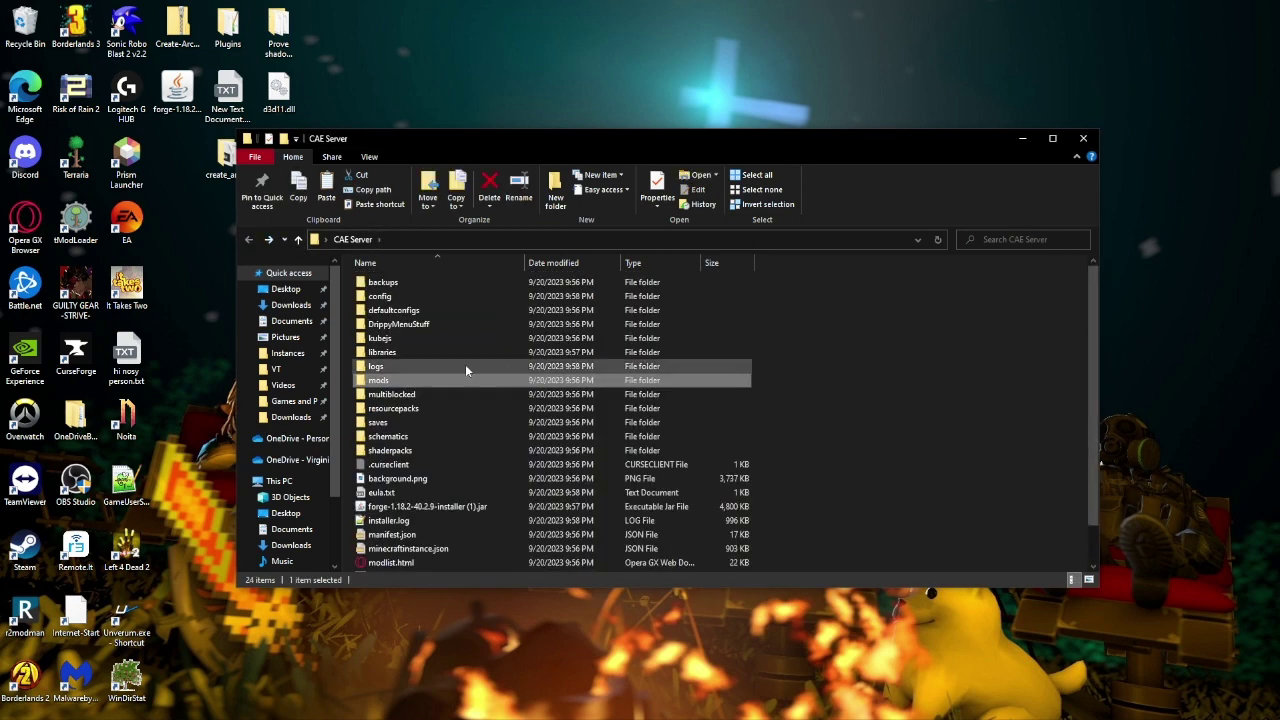
pyautogui.doubleClick(400, 381)
pyautogui.scroll(-15, 405, 400)
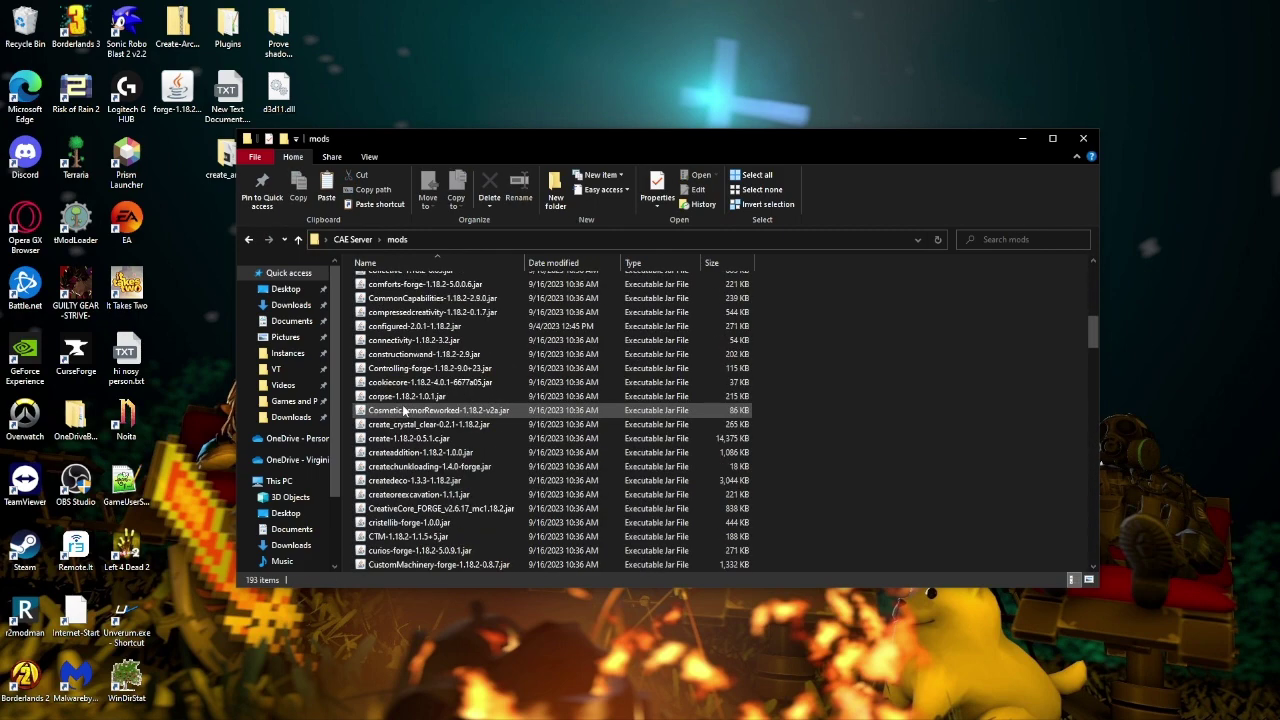
pyautogui.scroll(-20, 405, 410)
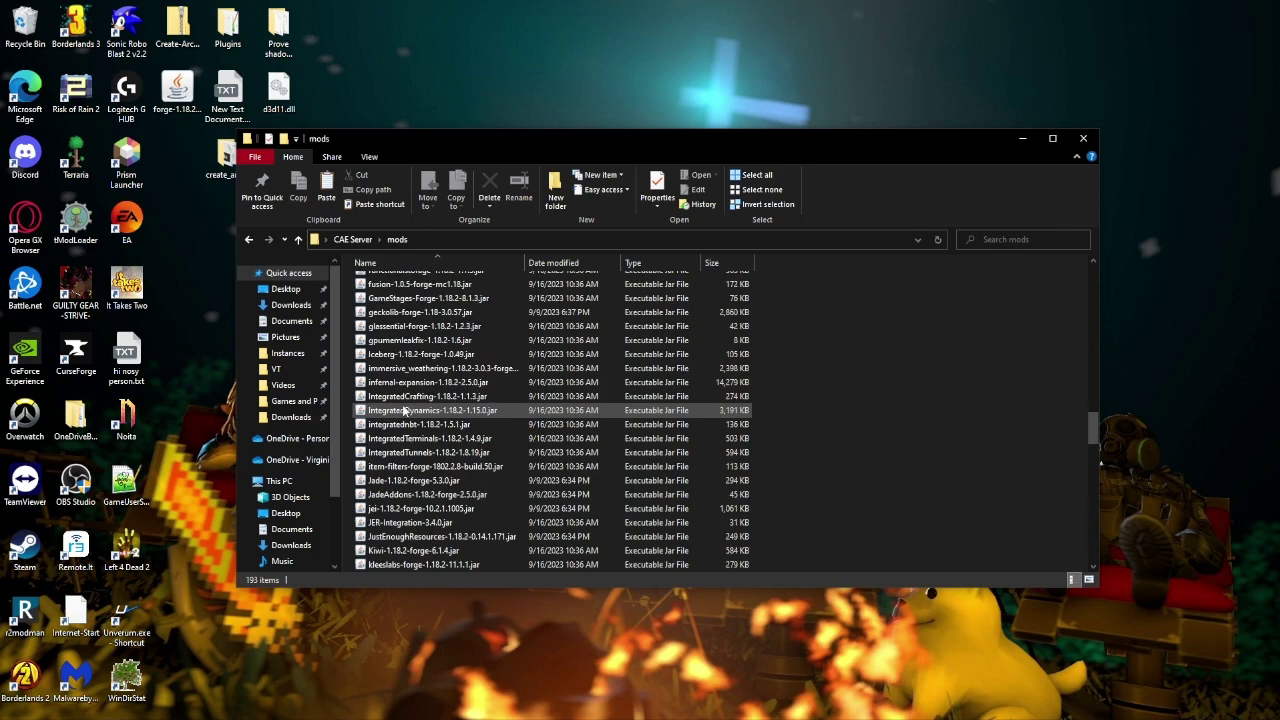
pyautogui.scroll(5, 405, 420)
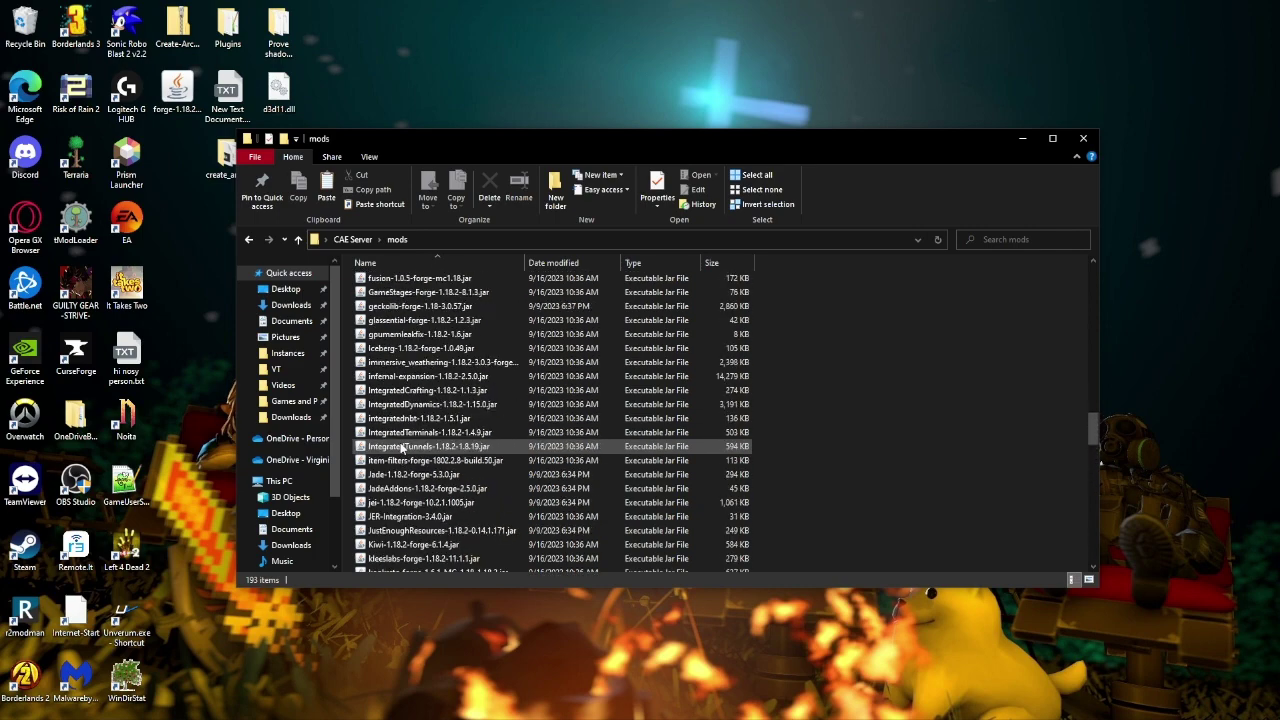
pyautogui.scroll(-12, 400, 447)
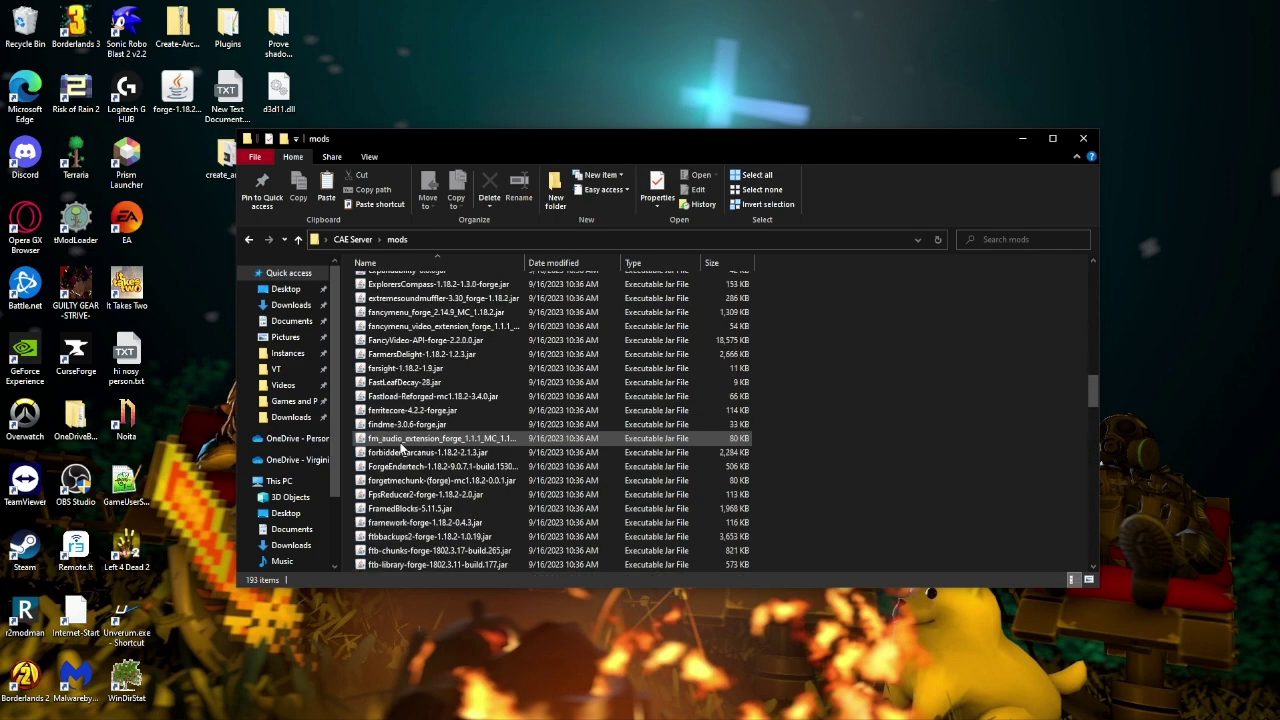
pyautogui.scroll(-3, 403, 449)
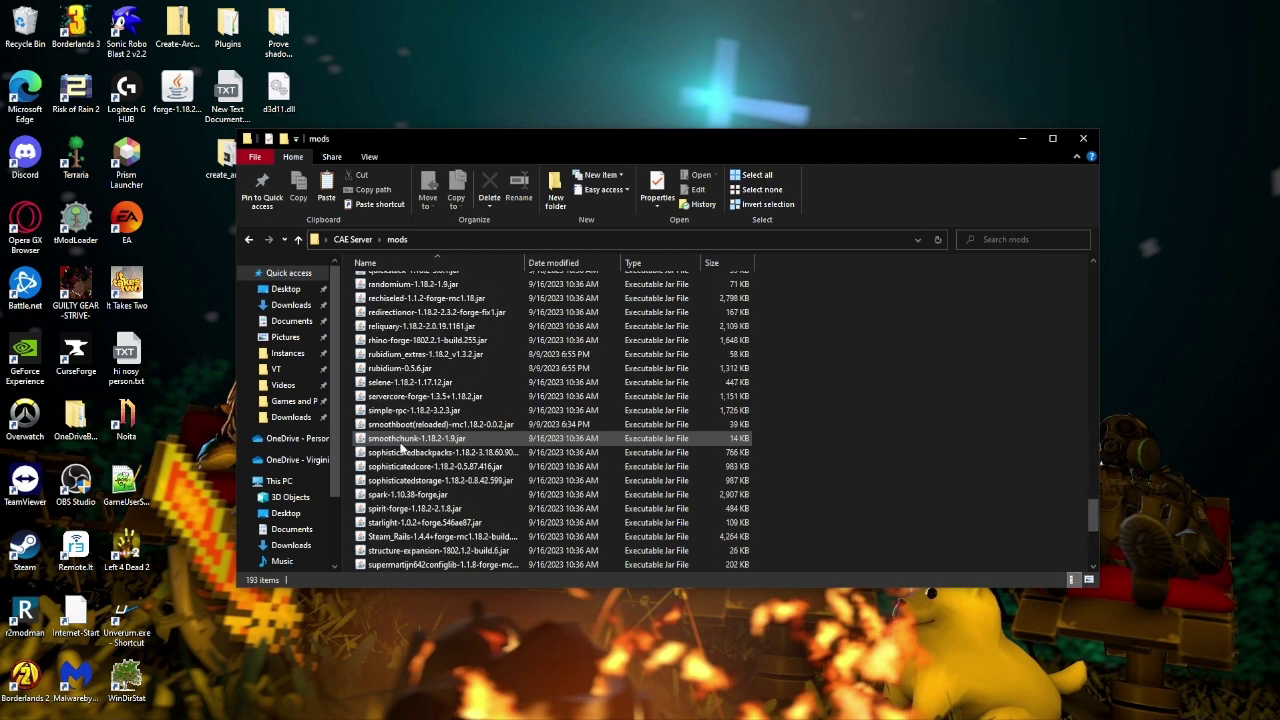
pyautogui.scroll(-2, 455, 360)
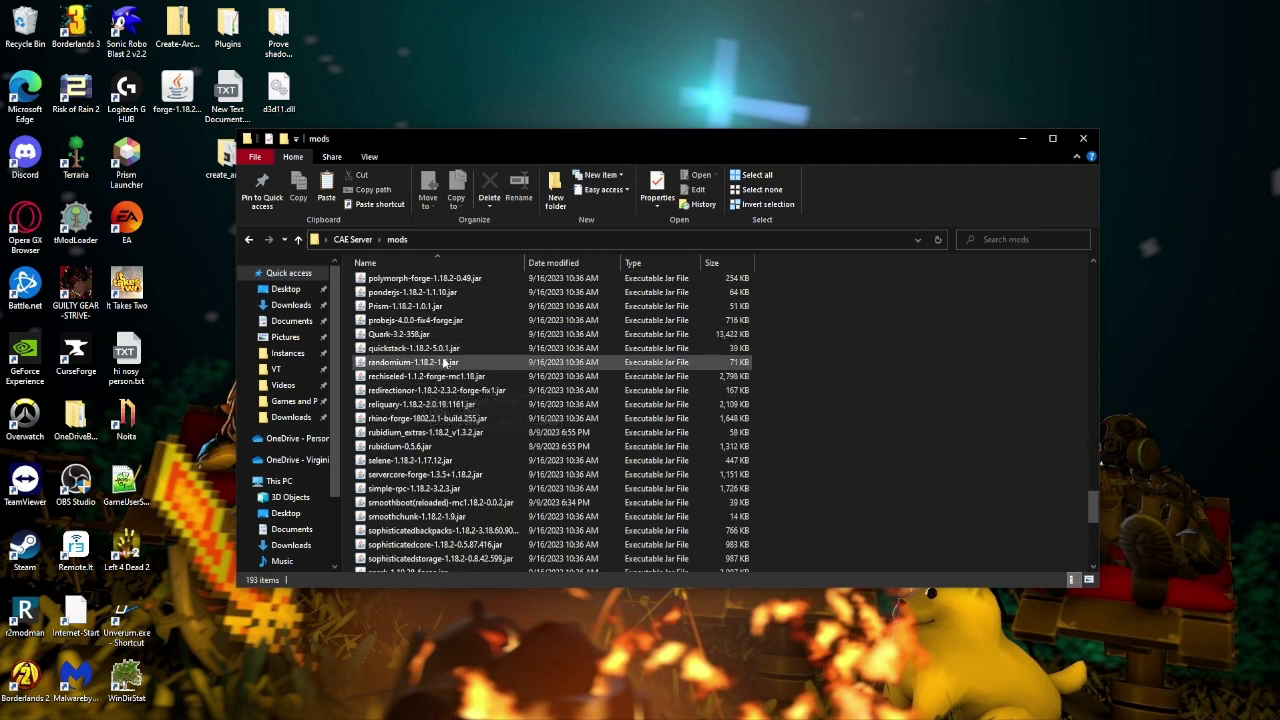
pyautogui.click(441, 435)
pyautogui.keyDown('shift'); pyautogui.click(432, 449); pyautogui.keyUp('shift')
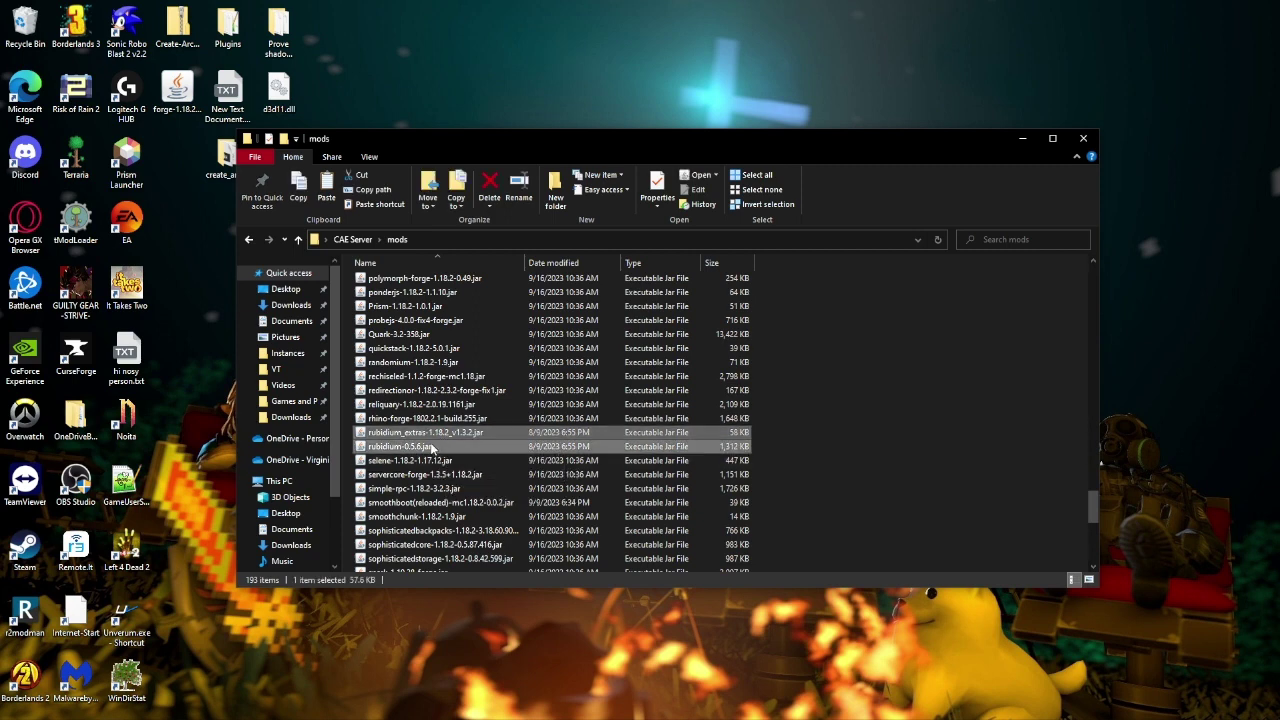
pyautogui.press('Delete')
# Step: Look through the remaining files in the mods folder for other mods to remove
pyautogui.scroll(-5, 435, 448)
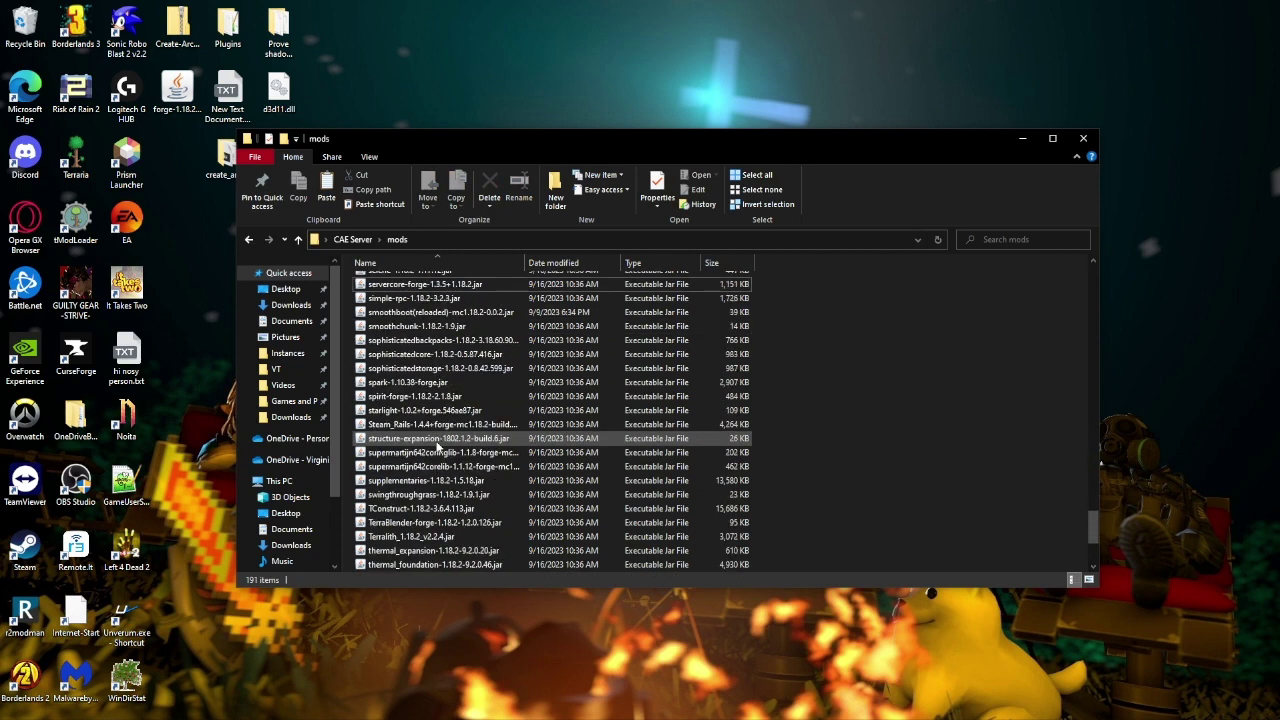
pyautogui.scroll(5, 437, 447)
pyautogui.scroll(20, 437, 447)
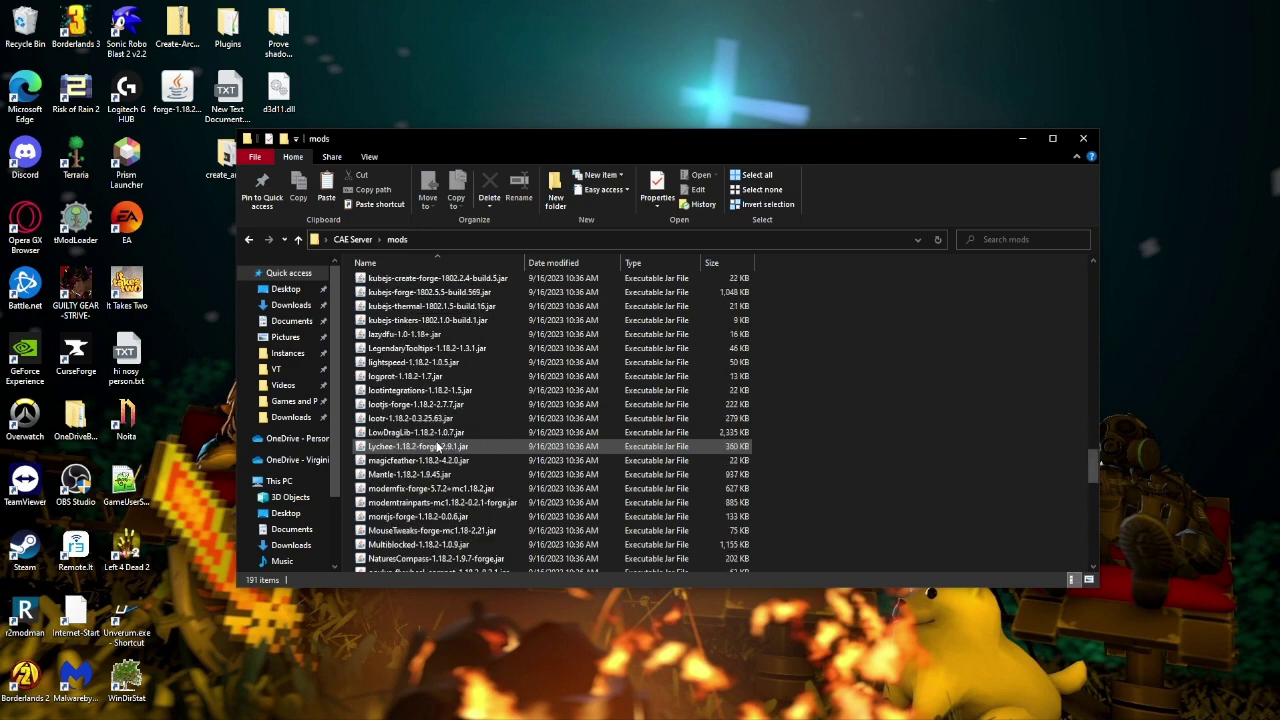
pyautogui.scroll(-1, 437, 447)
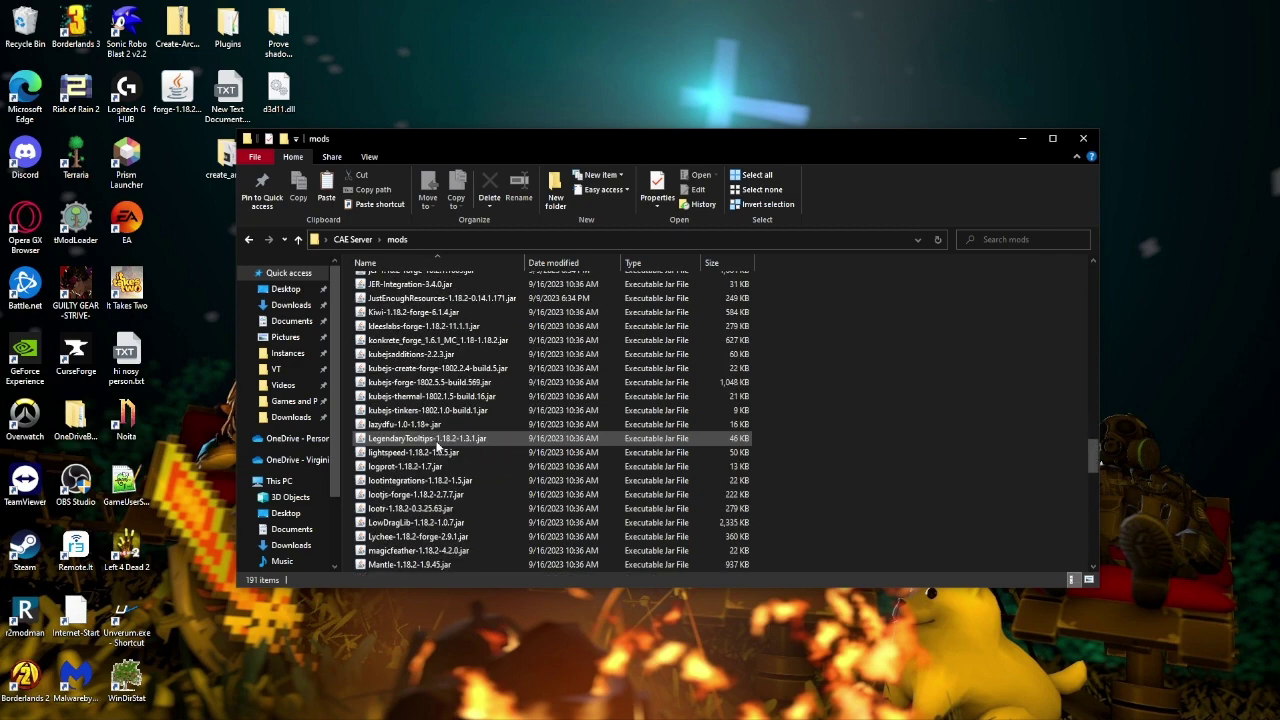
pyautogui.scroll(20, 437, 447)
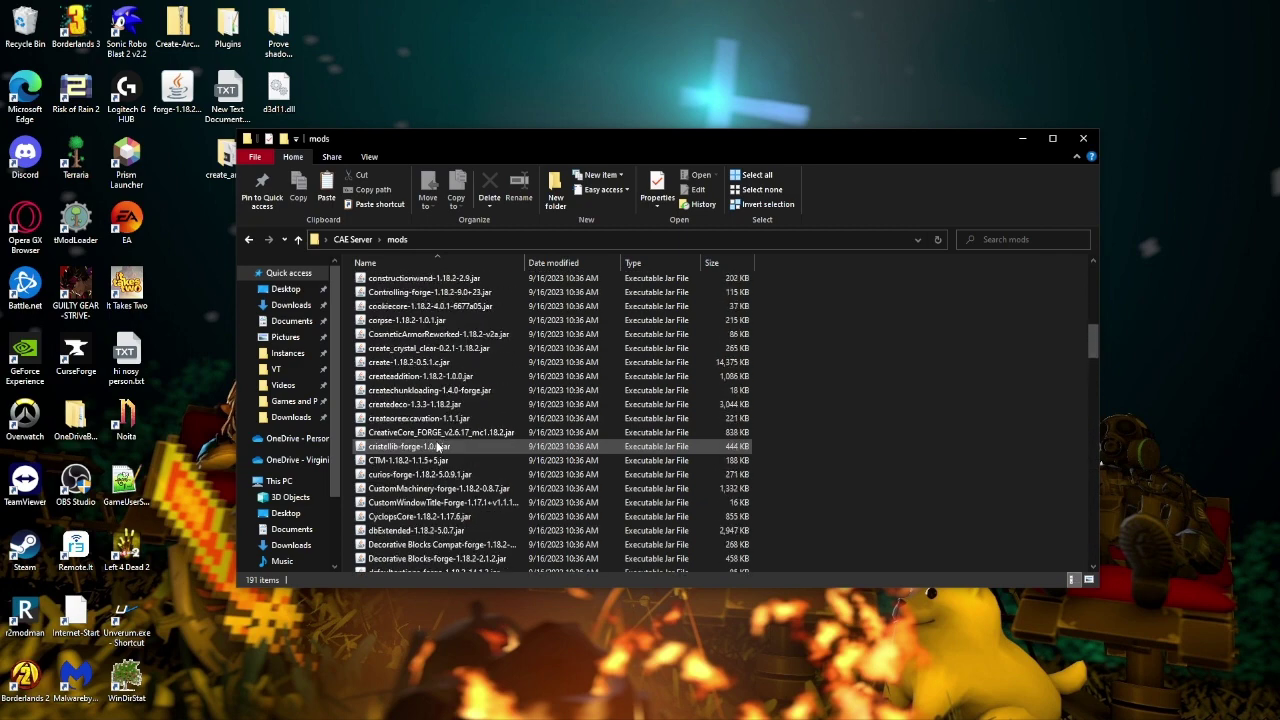
pyautogui.scroll(20, 437, 447)
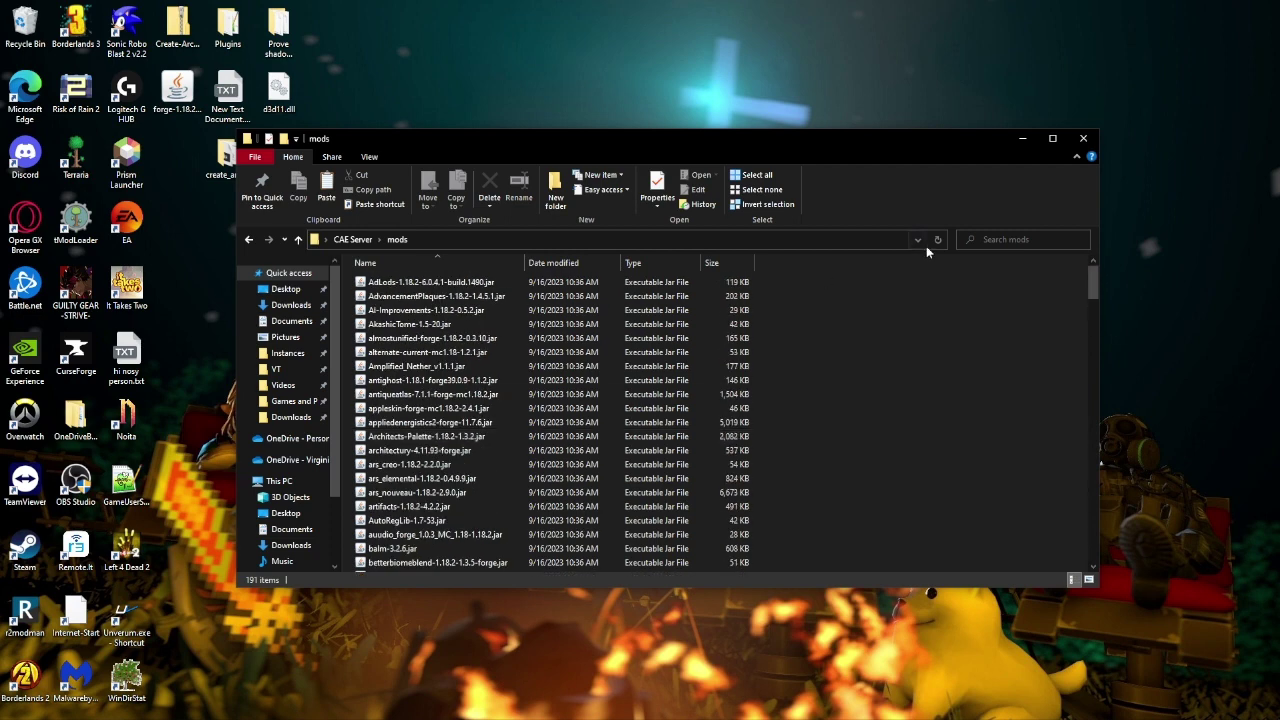
pyautogui.click(983, 246)
pyautogui.write('oc')
pyautogui.press('BackSpace')
pyautogui.press('BackSpace')
# Step: Delete oculus-flywheel-compat-1.18.2-0.2.1.jar and oculus-mc1.18.2-1.6.4.jar from the server's mods folder
pyautogui.scroll(-7, 566, 381)
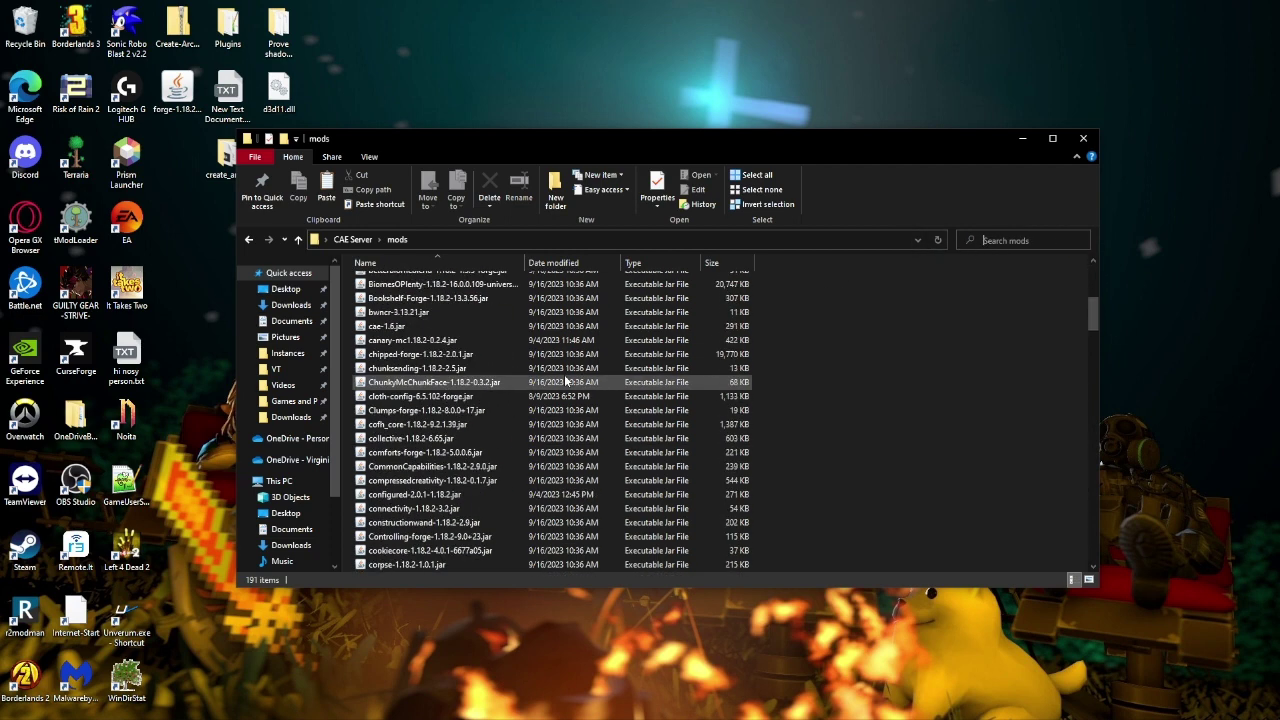
pyautogui.scroll(-13, 566, 381)
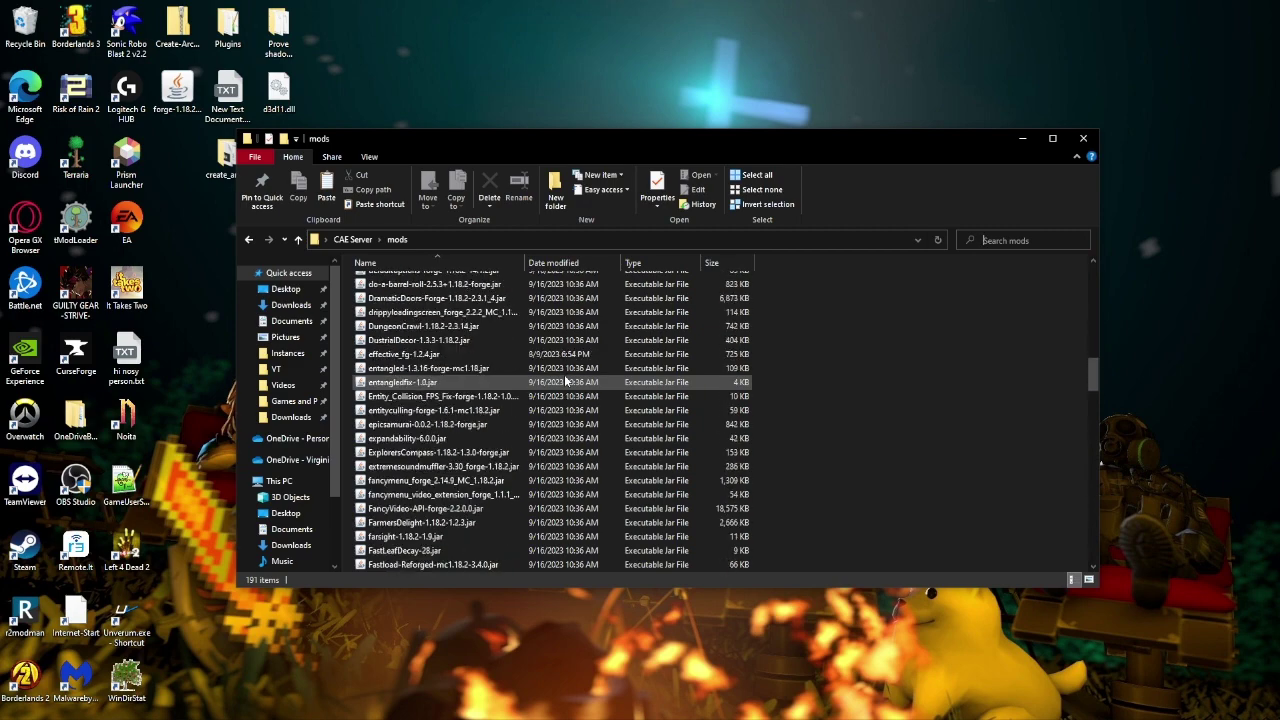
pyautogui.scroll(-15, 566, 381)
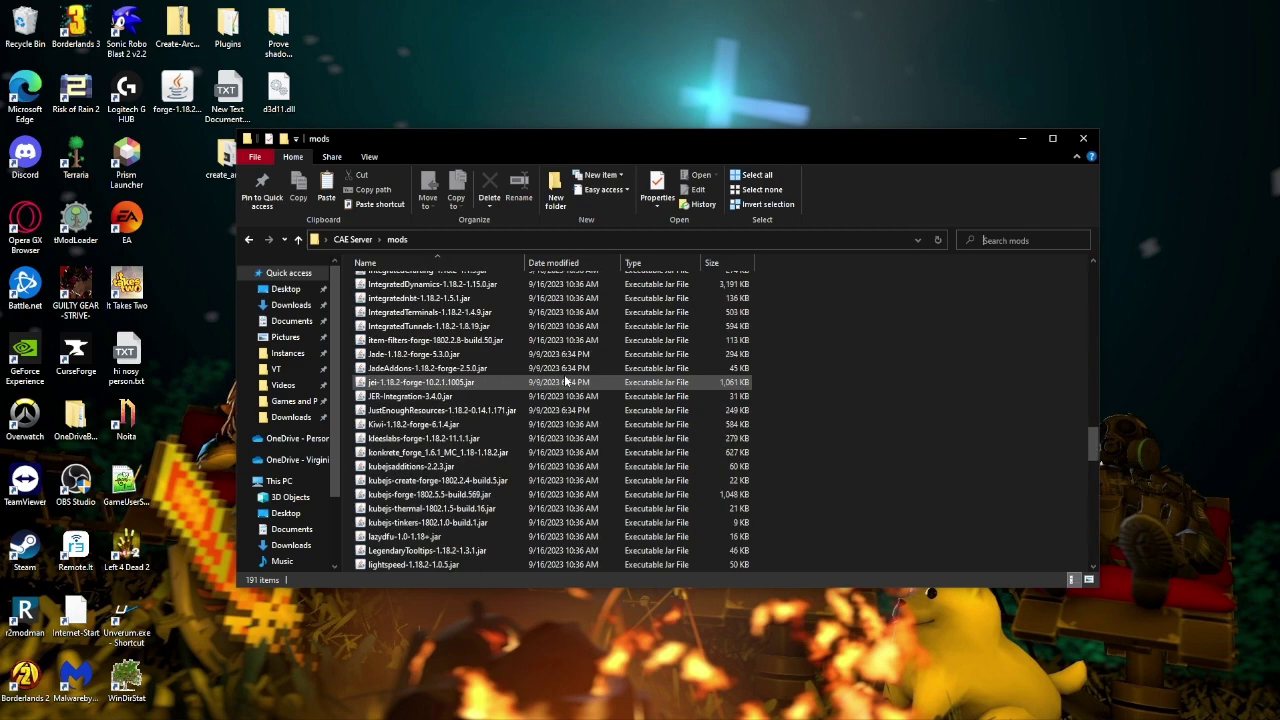
pyautogui.scroll(-1, 566, 381)
pyautogui.scroll(2, 566, 381)
pyautogui.scroll(-10, 566, 381)
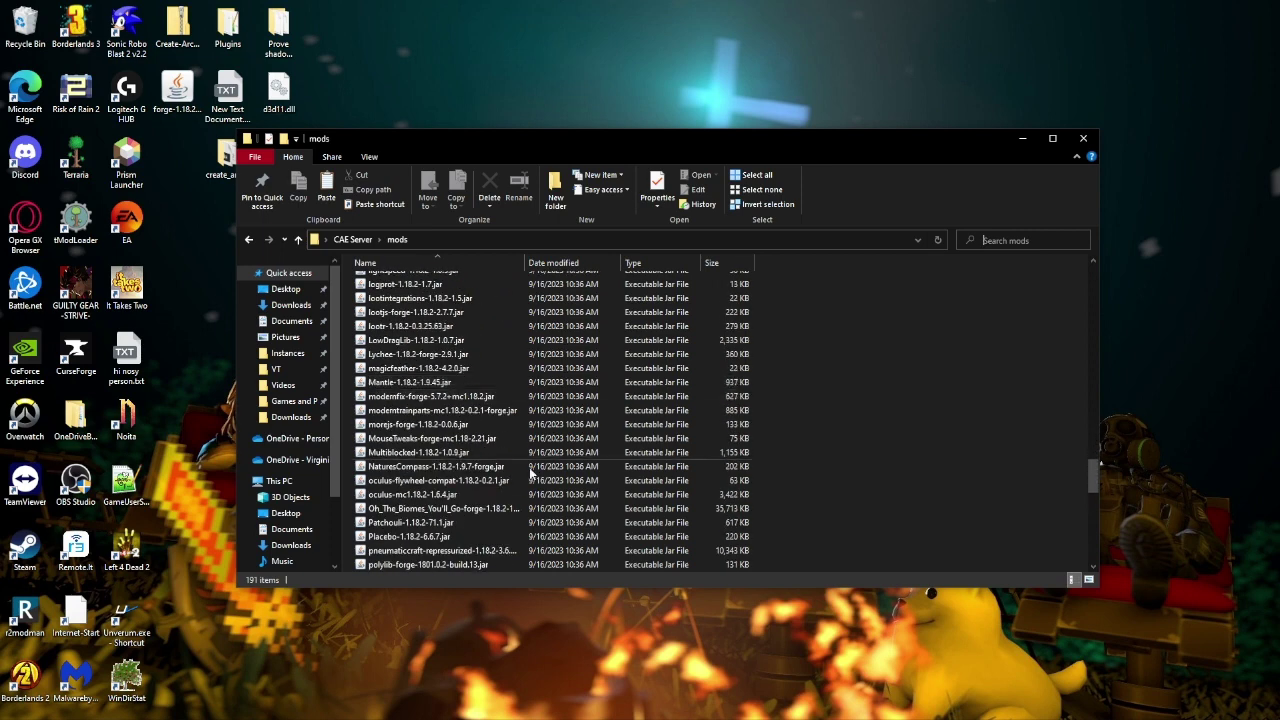
pyautogui.click(463, 480)
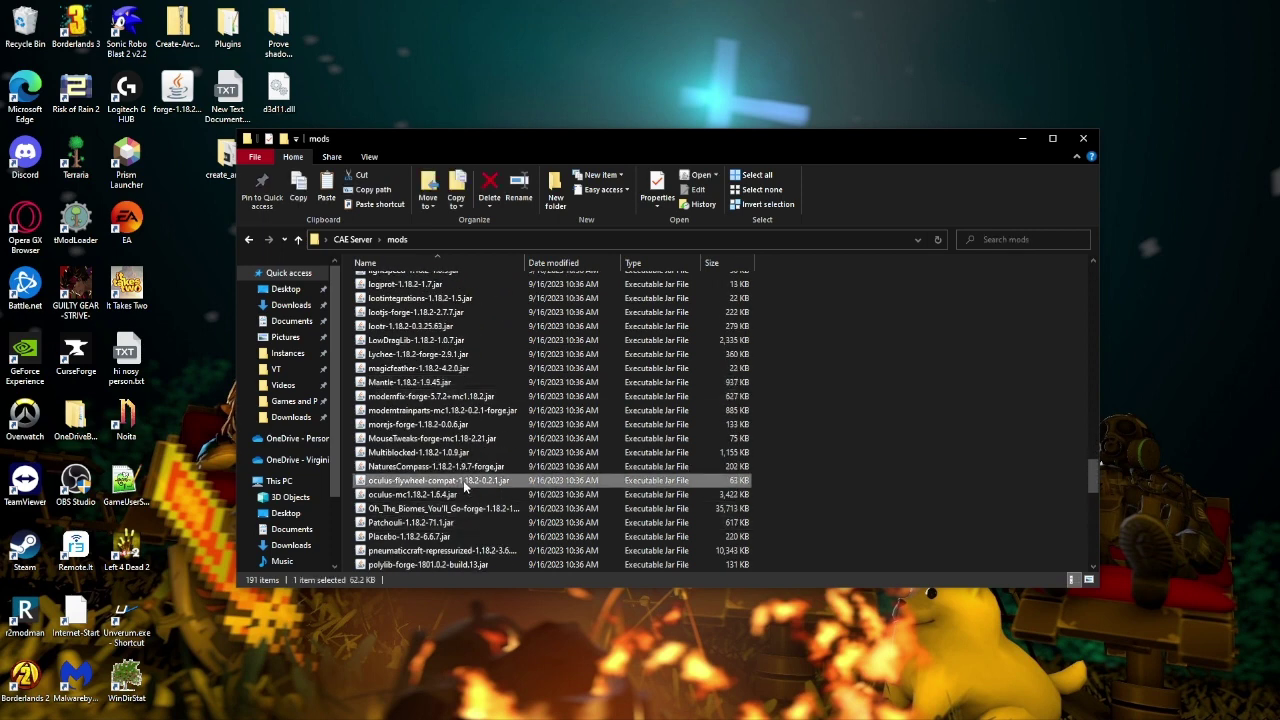
pyautogui.keyDown('ctrl'); pyautogui.click(491, 496); pyautogui.keyUp('ctrl')
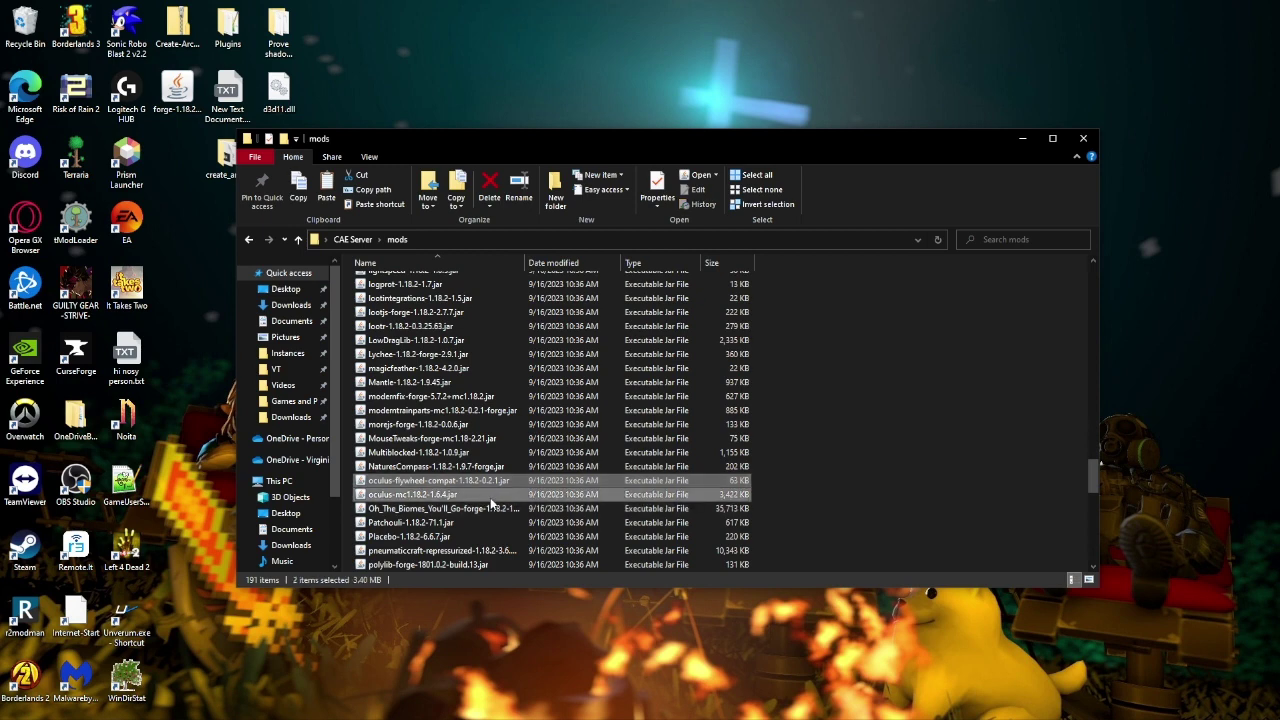
pyautogui.press('Delete')
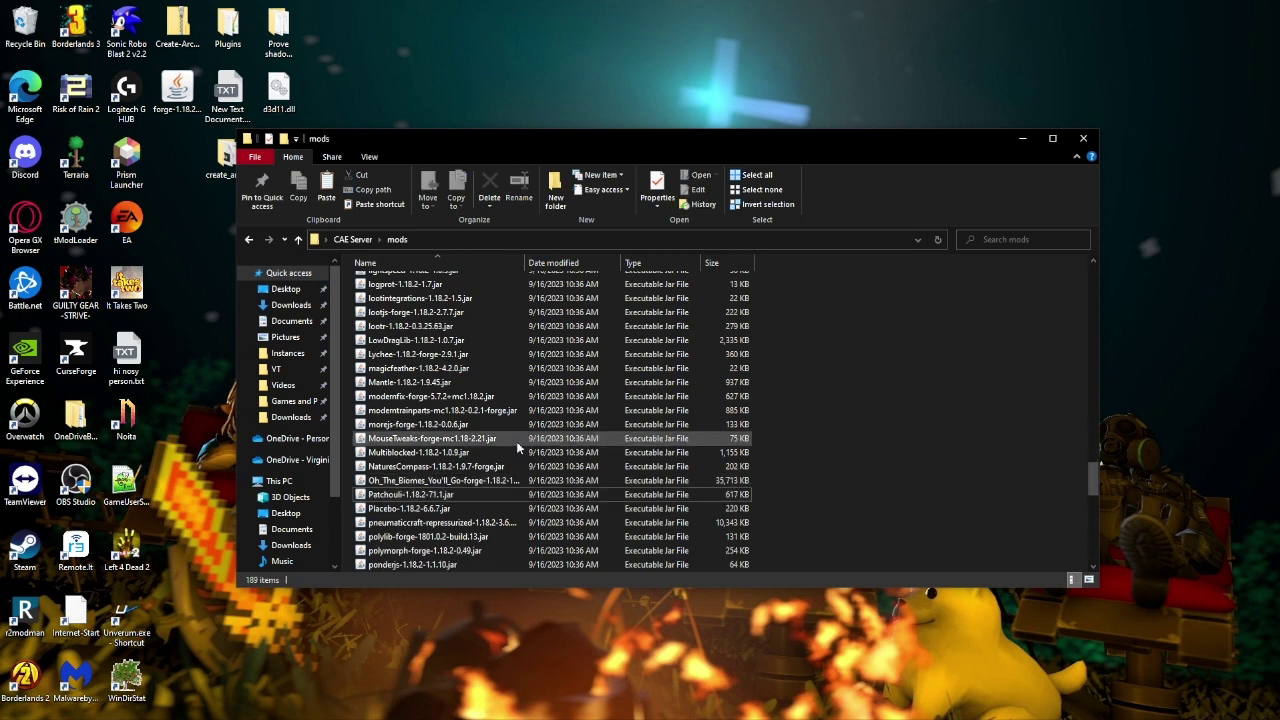
# Step: Delete LegendaryTooltips-1.18.2-1.3.1.jar from the server's mods folder
pyautogui.scroll(2, 517, 447)
pyautogui.click(432, 336)
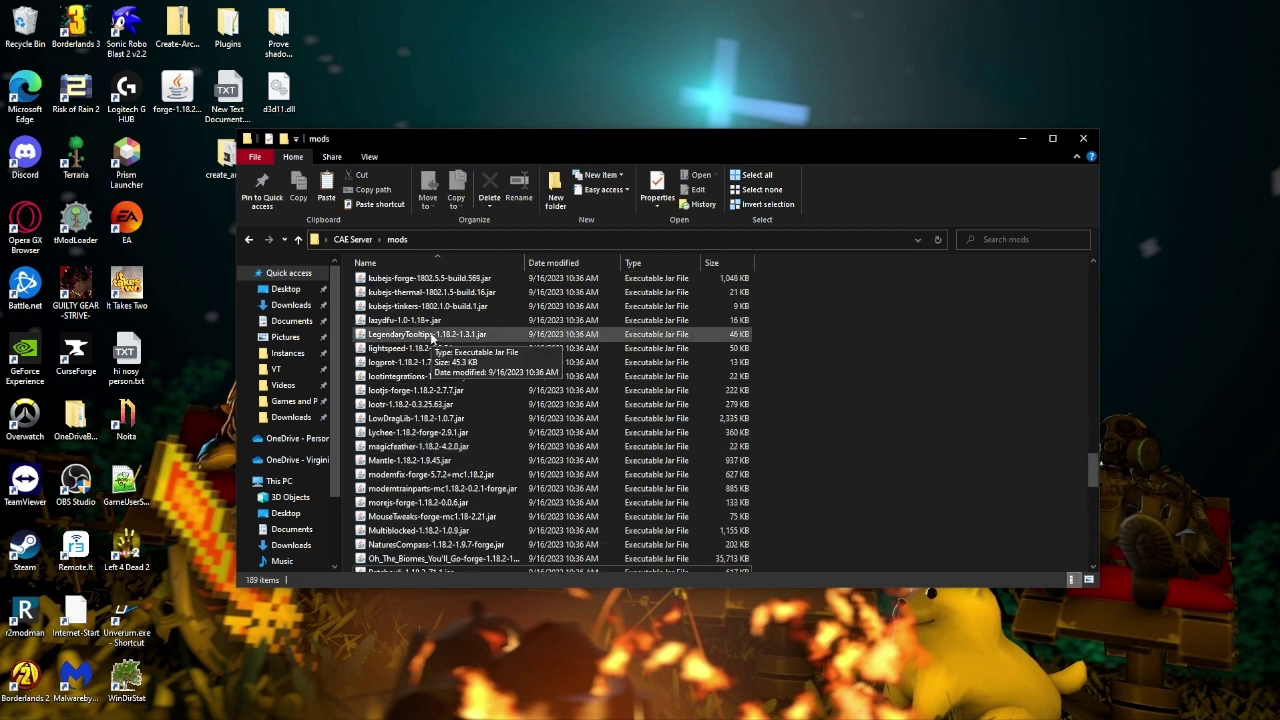
pyautogui.press('Delete')
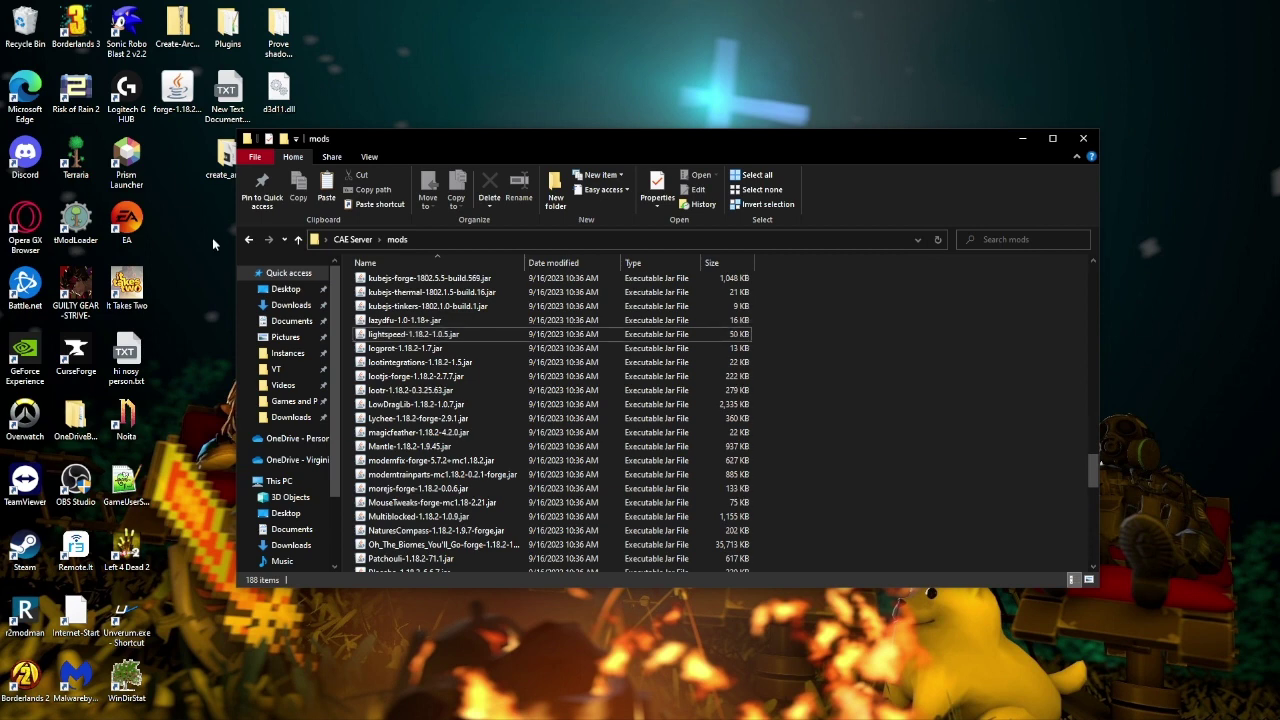
# Step: Return to the CAE Server folder and start the server with run.bat
pyautogui.click(248, 241)
pyautogui.scroll(-1, 455, 480)
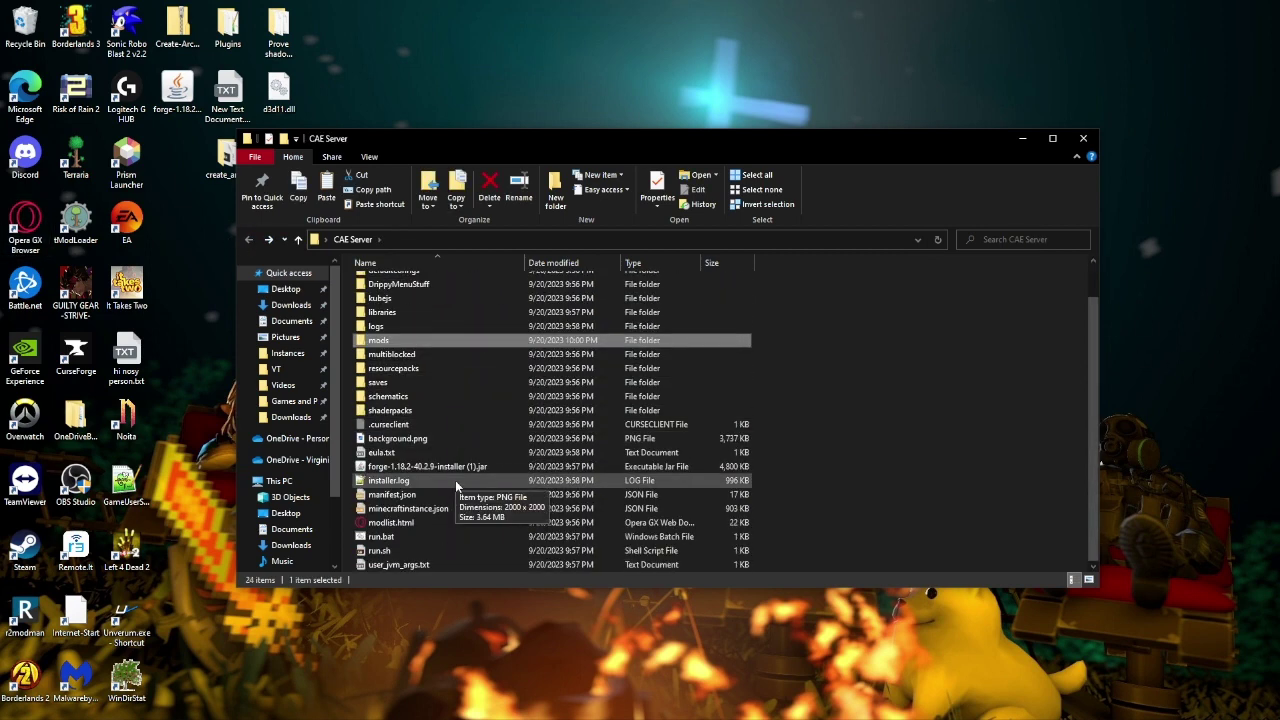
pyautogui.doubleClick(401, 538)
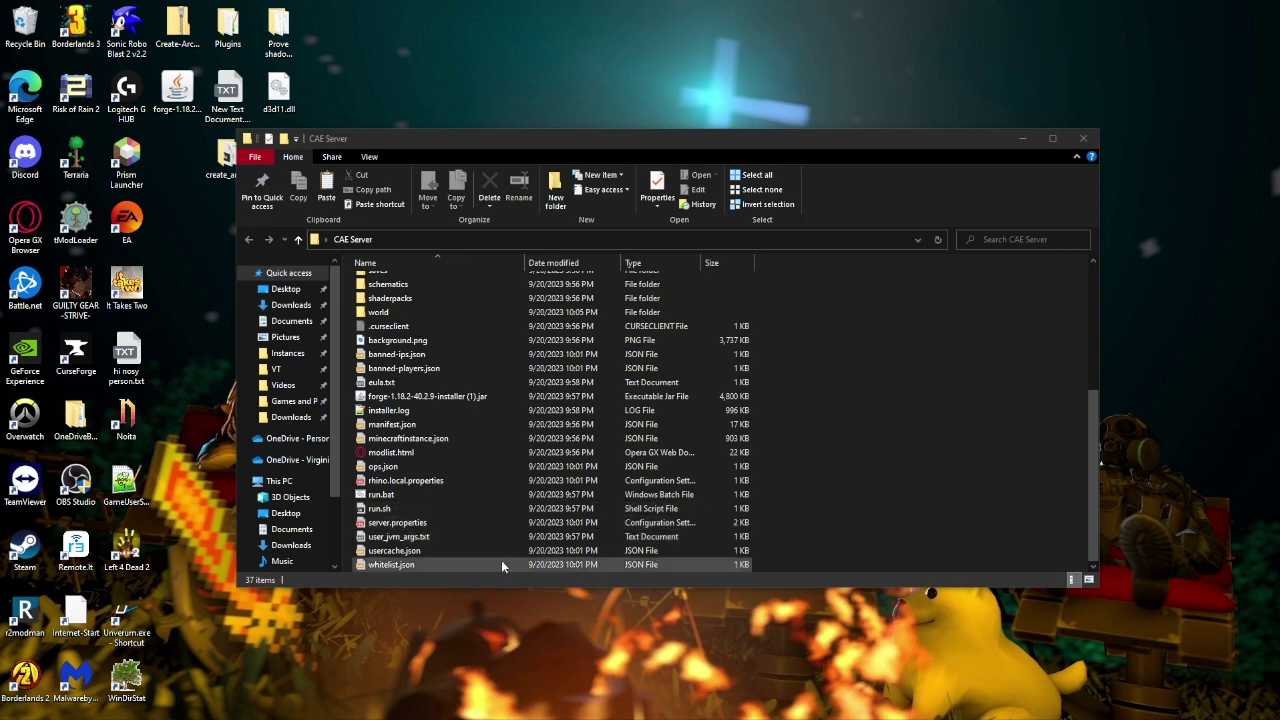
# Step: Set allow-flight=true in server.properties, save the file, and close the editor
pyautogui.doubleClick(534, 520)
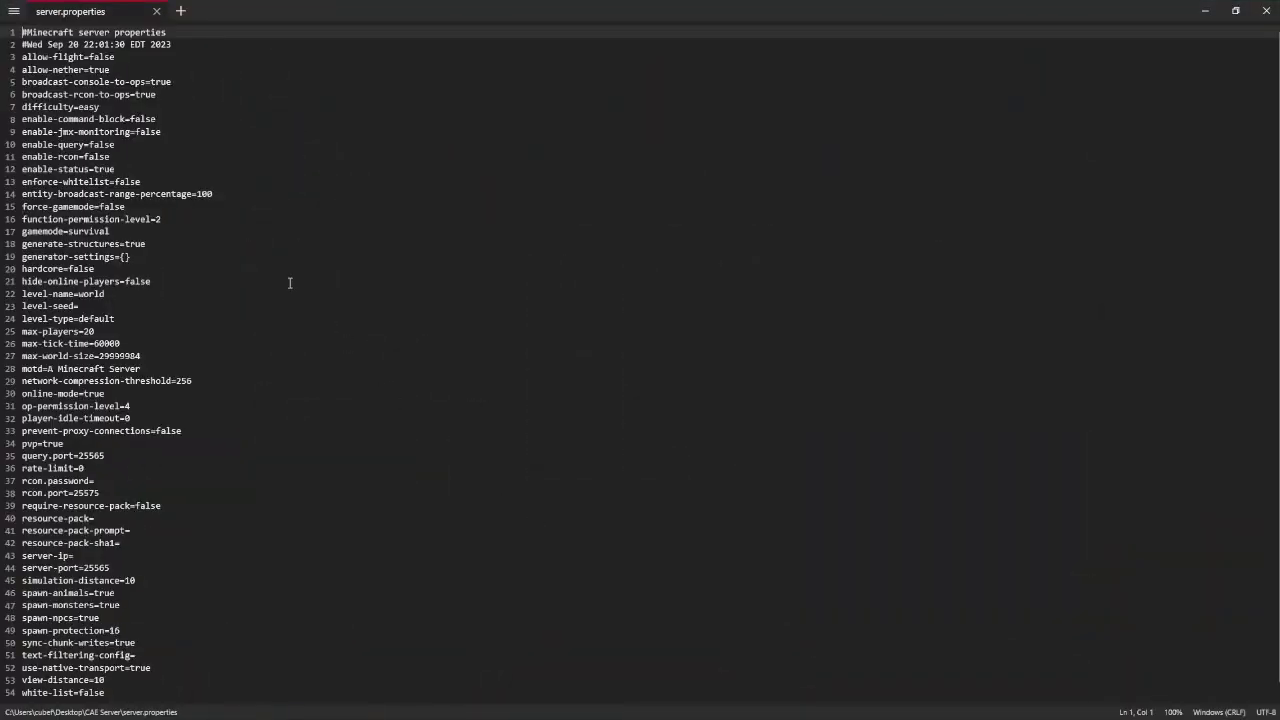
pyautogui.moveTo(113, 57); pyautogui.dragTo(20, 58)
pyautogui.click(140, 168)
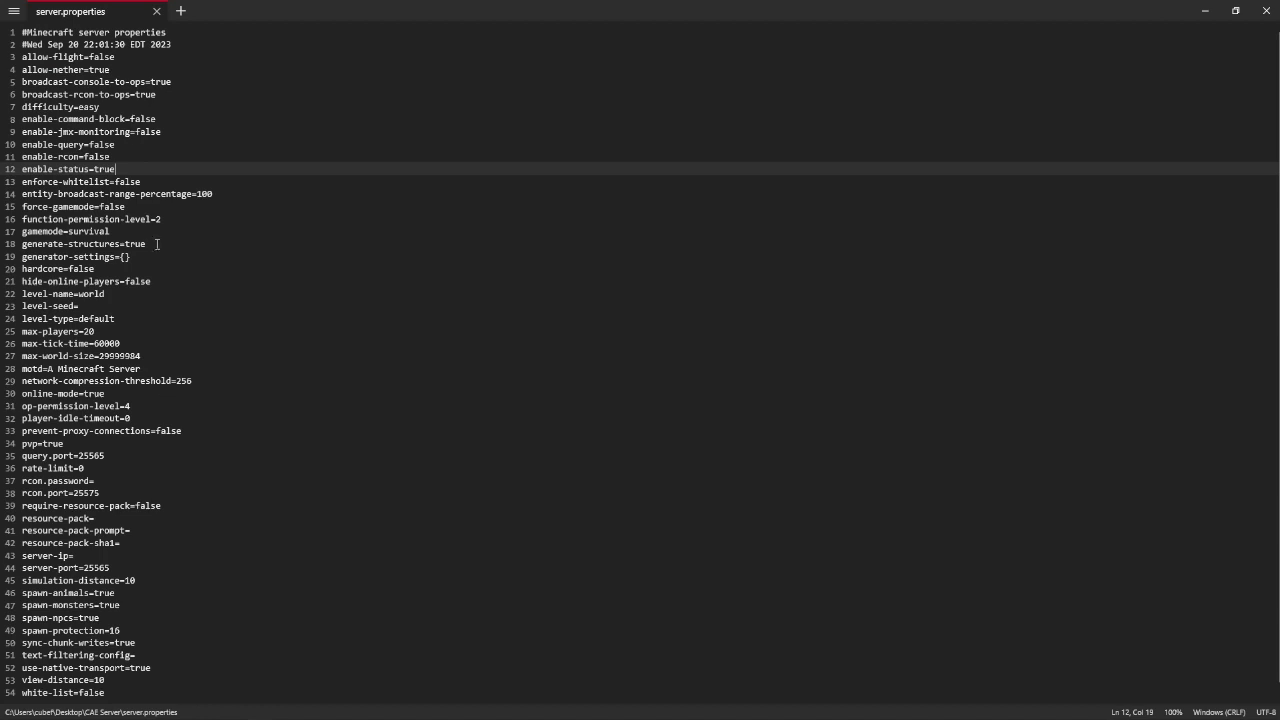
pyautogui.doubleClick(108, 57)
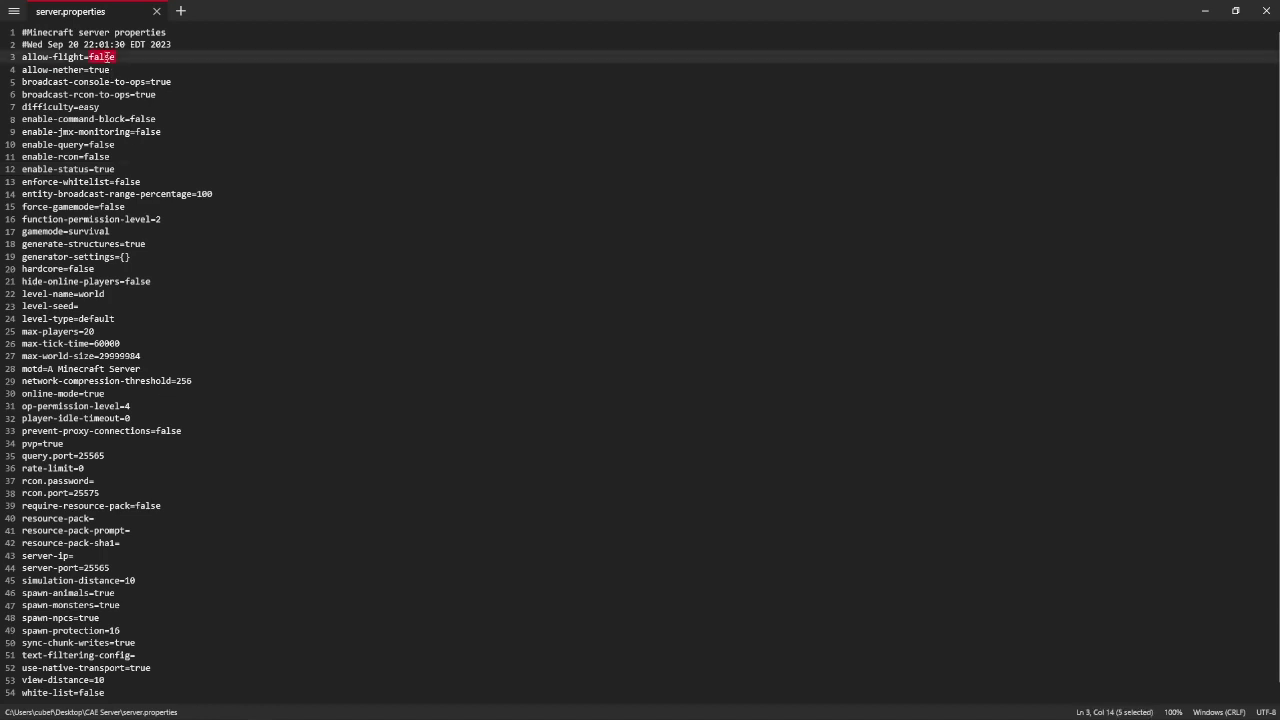
pyautogui.write('TRUE')
pyautogui.hotkey('ctrl', 's')
pyautogui.press('BackSpace')
pyautogui.press('BackSpace')
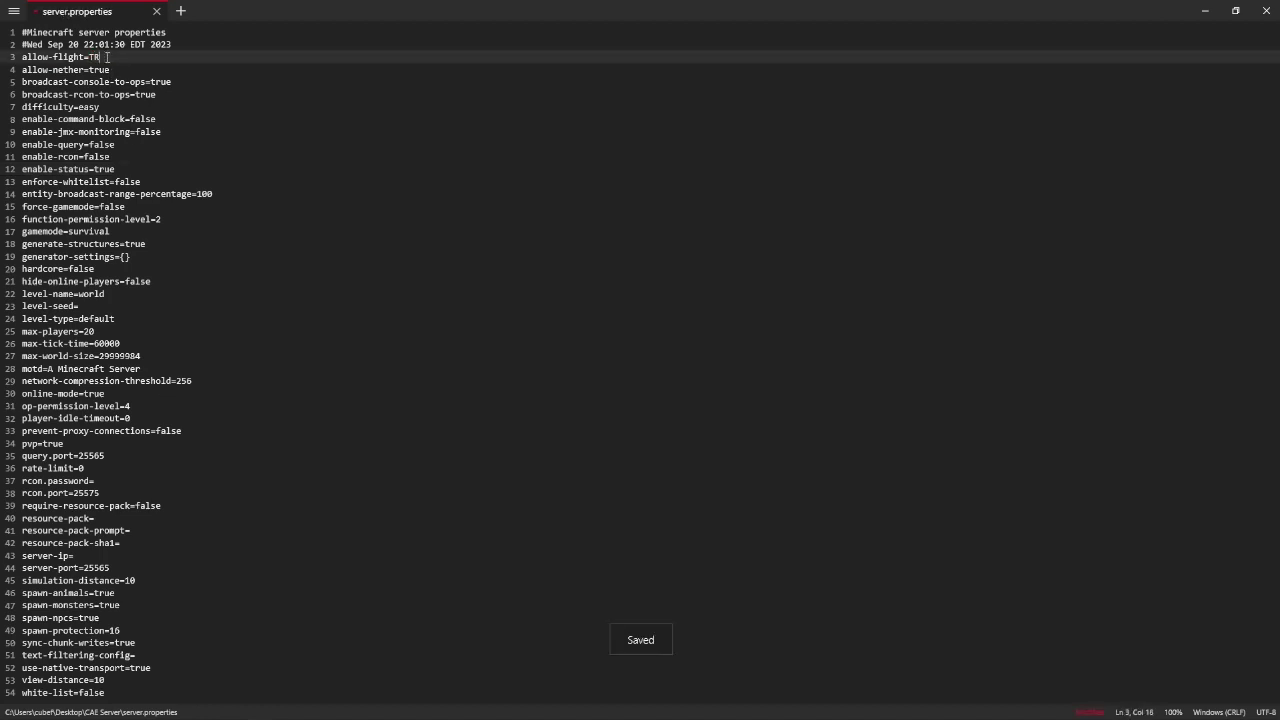
pyautogui.press('BackSpace')
pyautogui.press('BackSpace')
pyautogui.write('true')
pyautogui.hotkey('ctrl', 's')
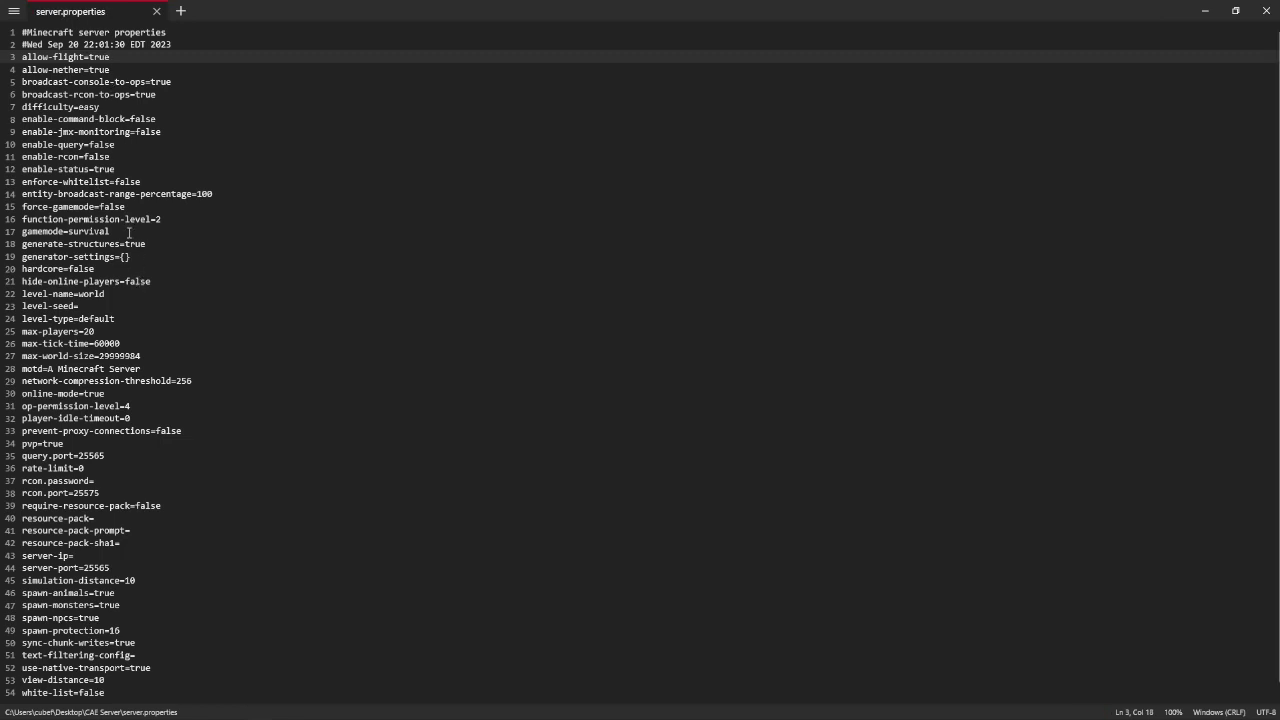
pyautogui.scroll(-1, 129, 233)
pyautogui.scroll(1, 120, 486)
pyautogui.click(1266, 10)
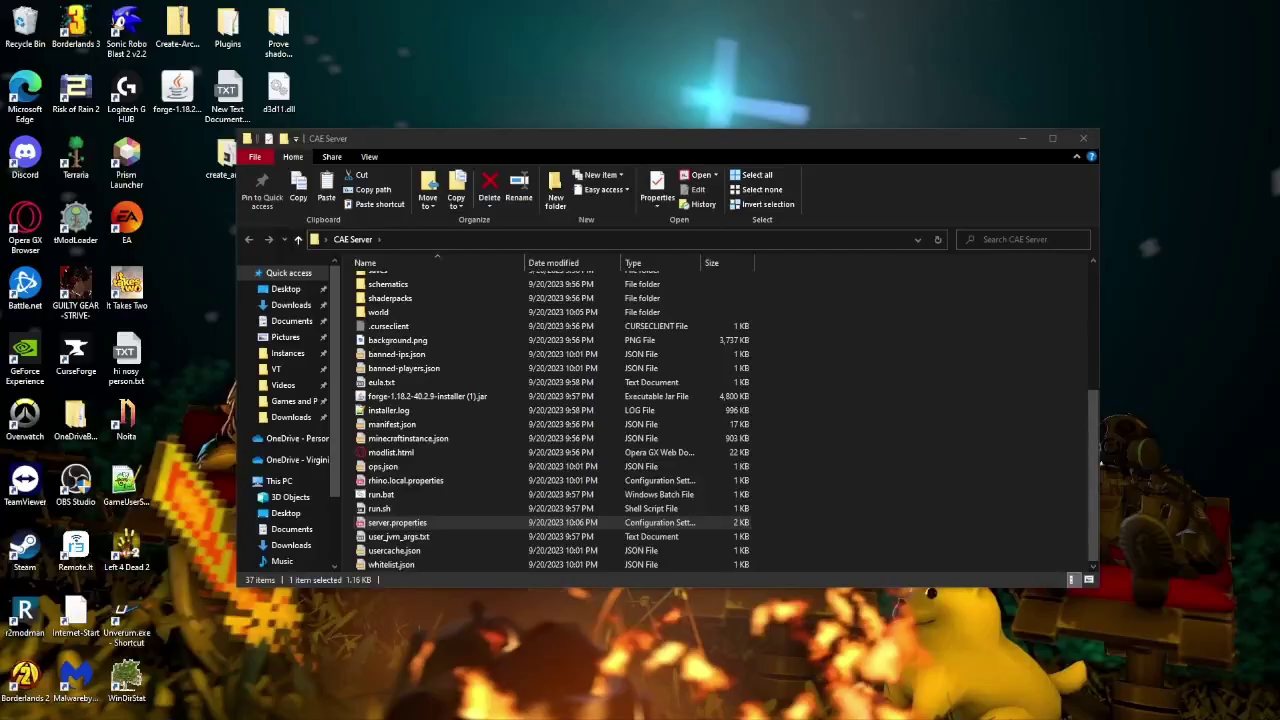
# Step: Uncomment the memory line in user_jvm_args.txt, set it to -Xmx8G, save the file, and close the editor
pyautogui.doubleClick(462, 536)
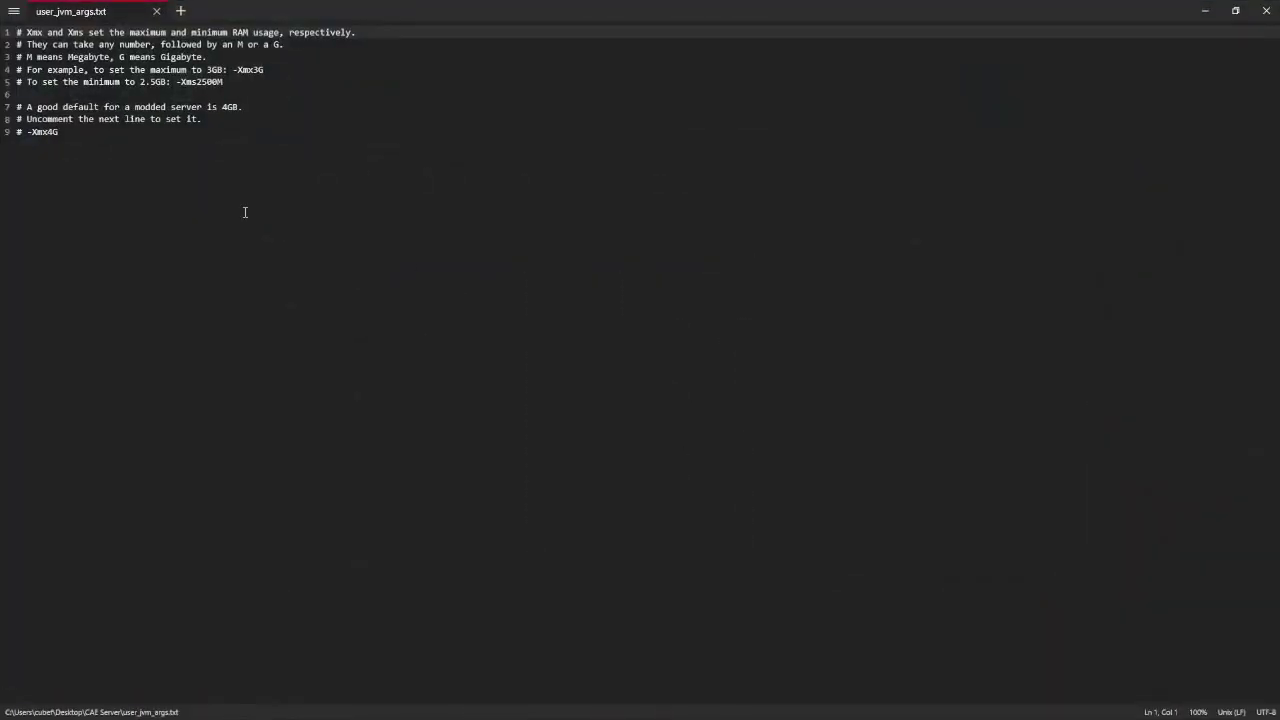
pyautogui.moveTo(27, 133); pyautogui.dragTo(12, 136)
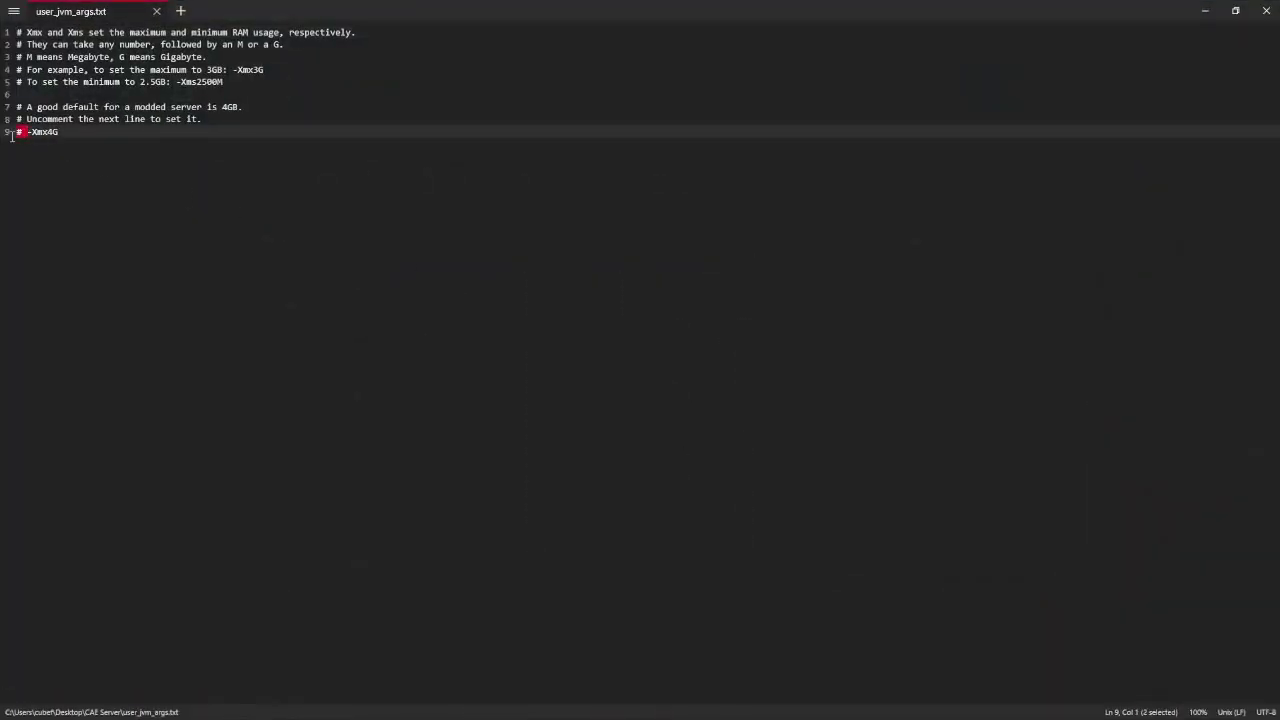
pyautogui.press('BackSpace')
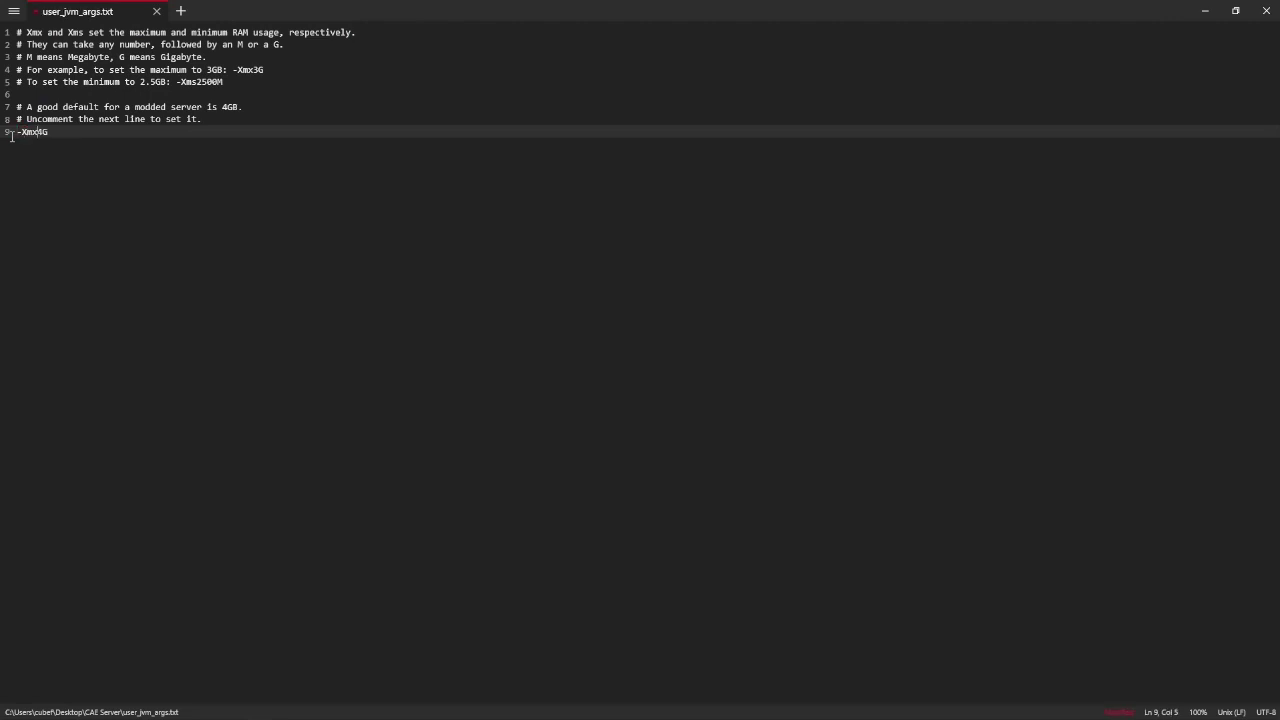
pyautogui.press('BackSpace')
pyautogui.write('6')
pyautogui.press('BackSpace')
pyautogui.write('10')
pyautogui.press('BackSpace')
pyautogui.press('BackSpace')
pyautogui.write('8')
pyautogui.hotkey('ctrl', 's')
pyautogui.hotkey('alt', 'F4')
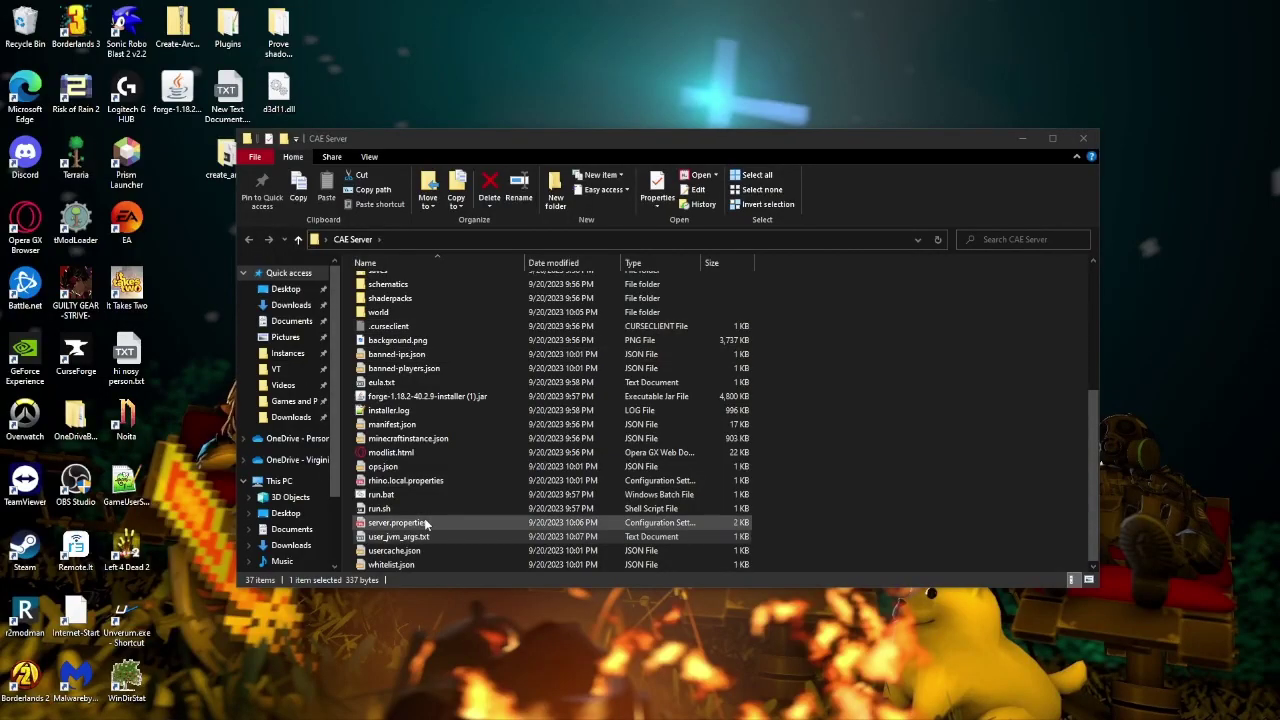
# Step: Reopen user_jvm_args.txt and place the Notepad++ window with the Java argument lists over it as a smaller window
pyautogui.doubleClick(504, 540)
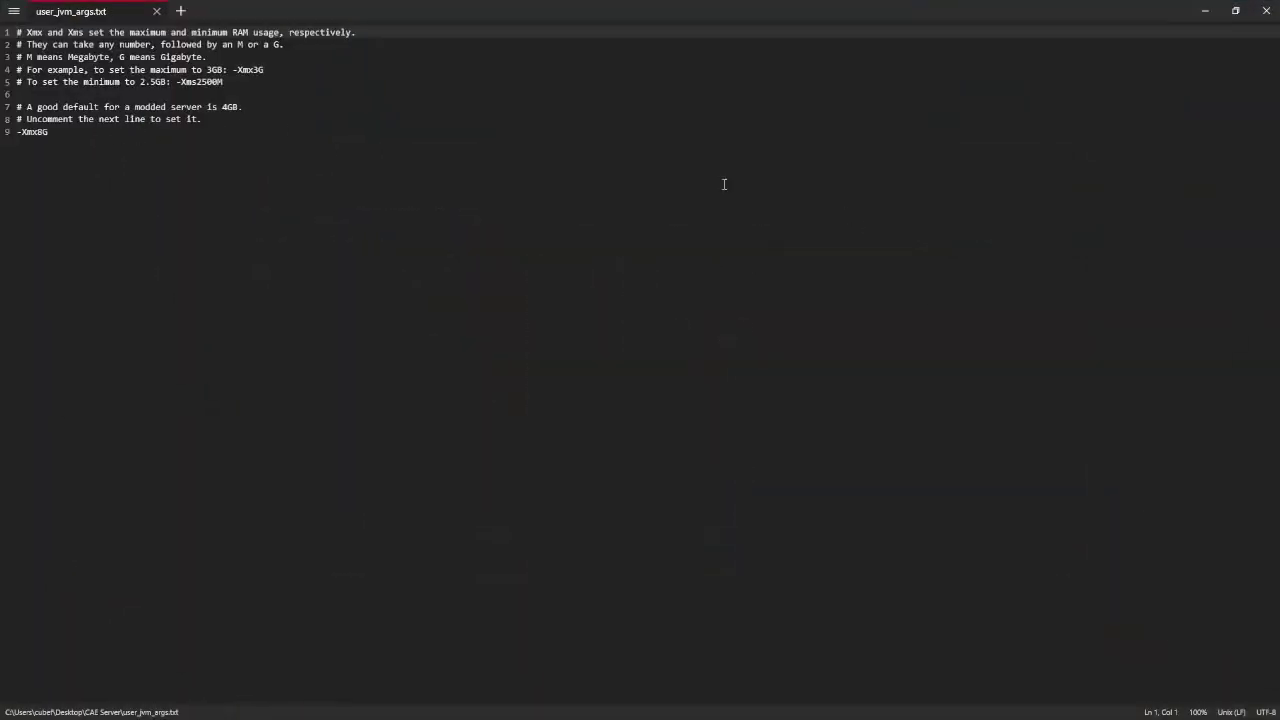
pyautogui.hotkey('alt', 'Tab')
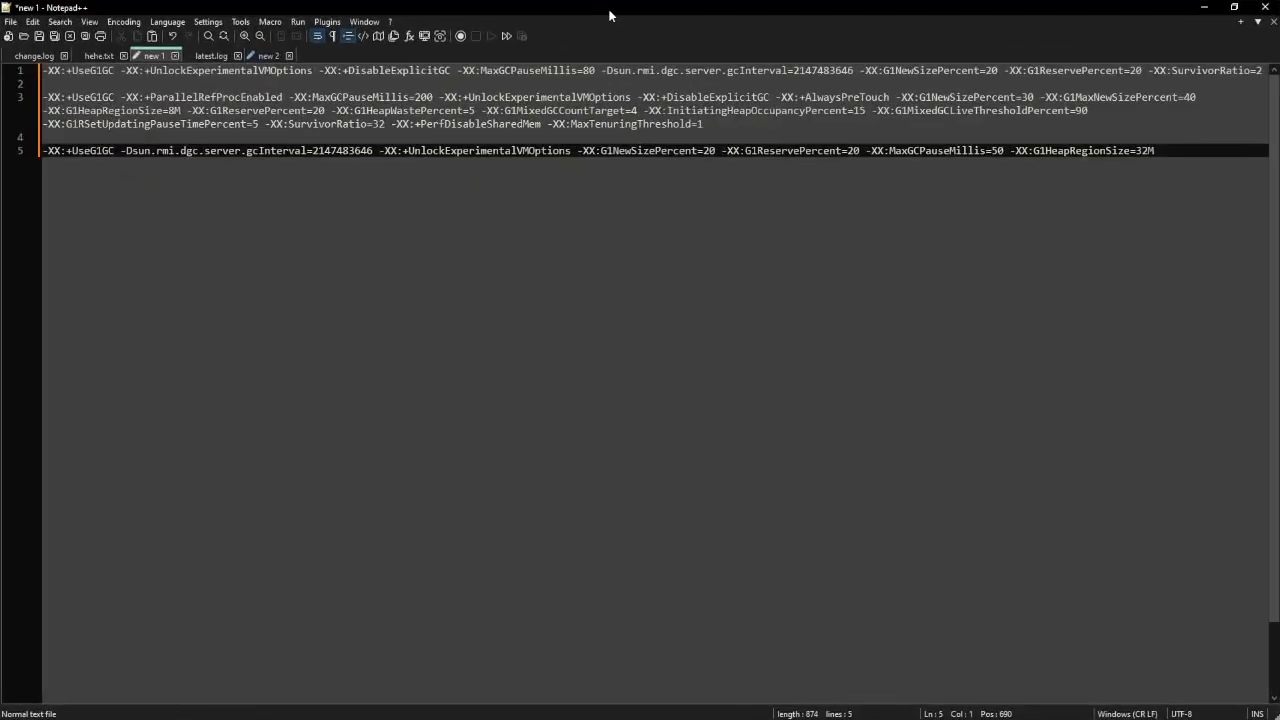
pyautogui.moveTo(690, 8); pyautogui.dragTo(758, 158)
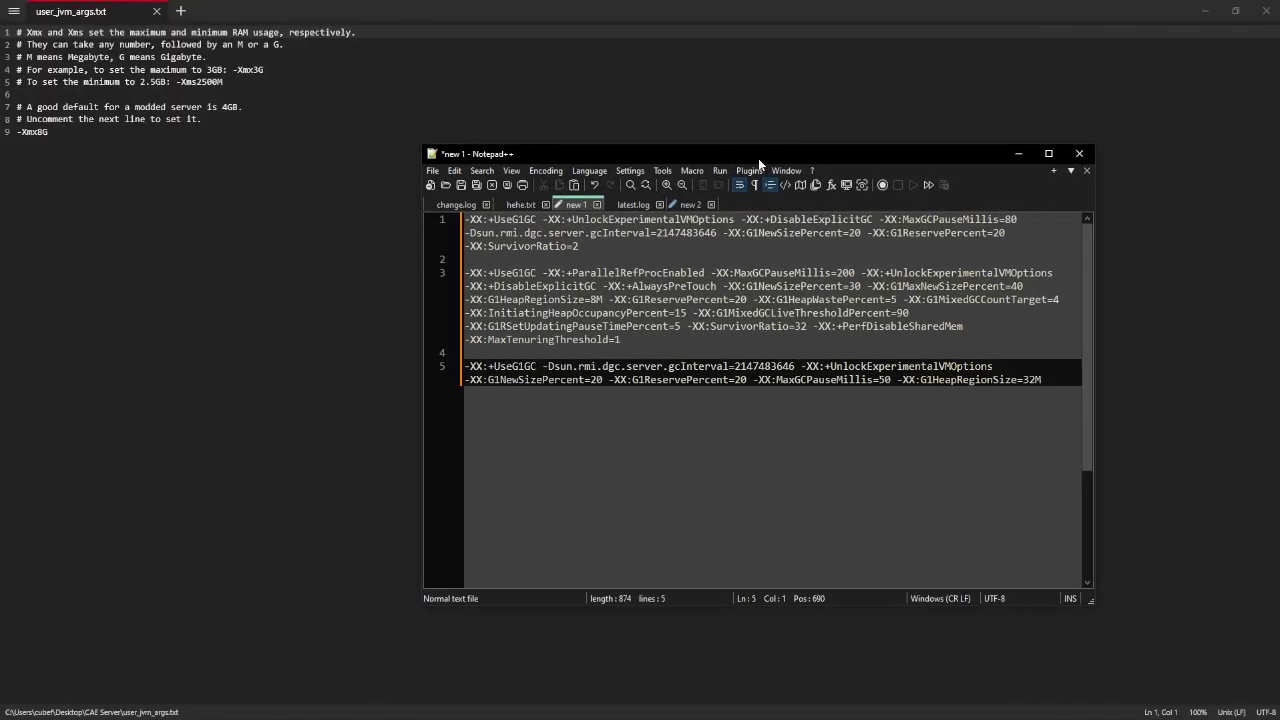
# Step: Try the first Notepad++ argument line, with MaxGCPauseMillis=80 and SurvivorRatio=2, after -Xmx8G in user_jvm_args.txt, and undo the paste
pyautogui.moveTo(578, 246); pyautogui.dragTo(466, 220)
pyautogui.hotkey('ctrl', 'c')
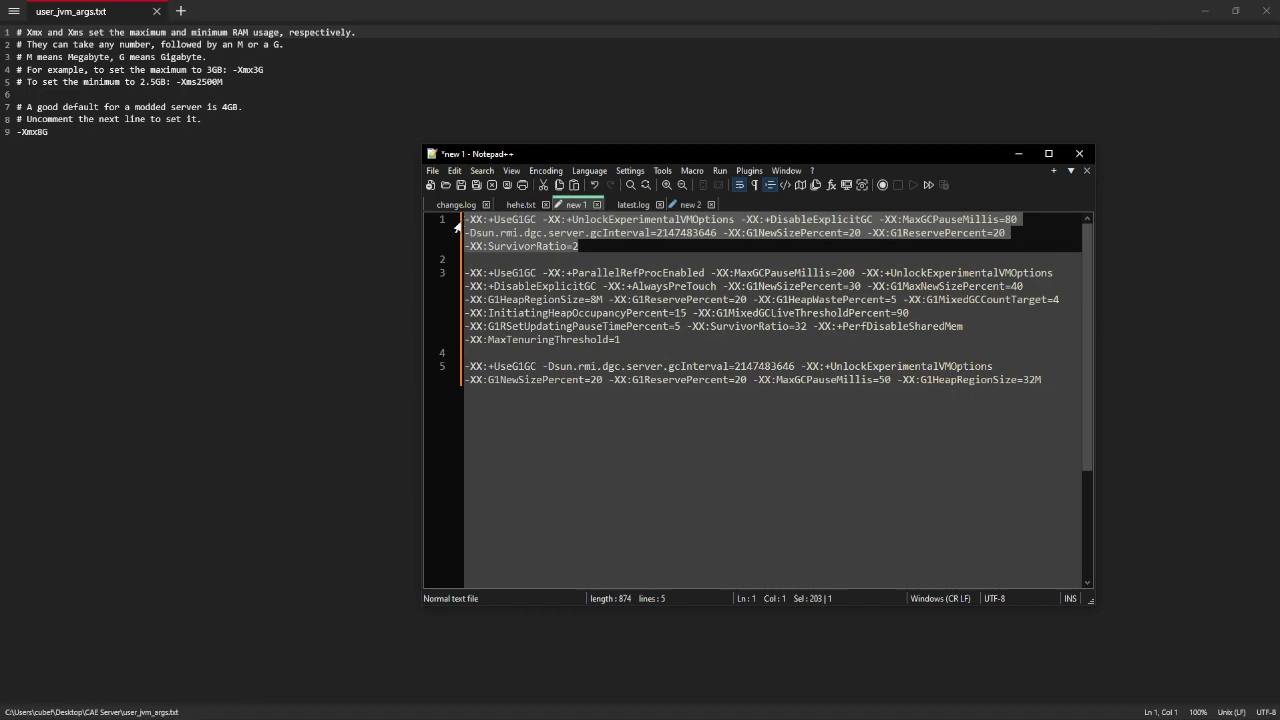
pyautogui.click(89, 139)
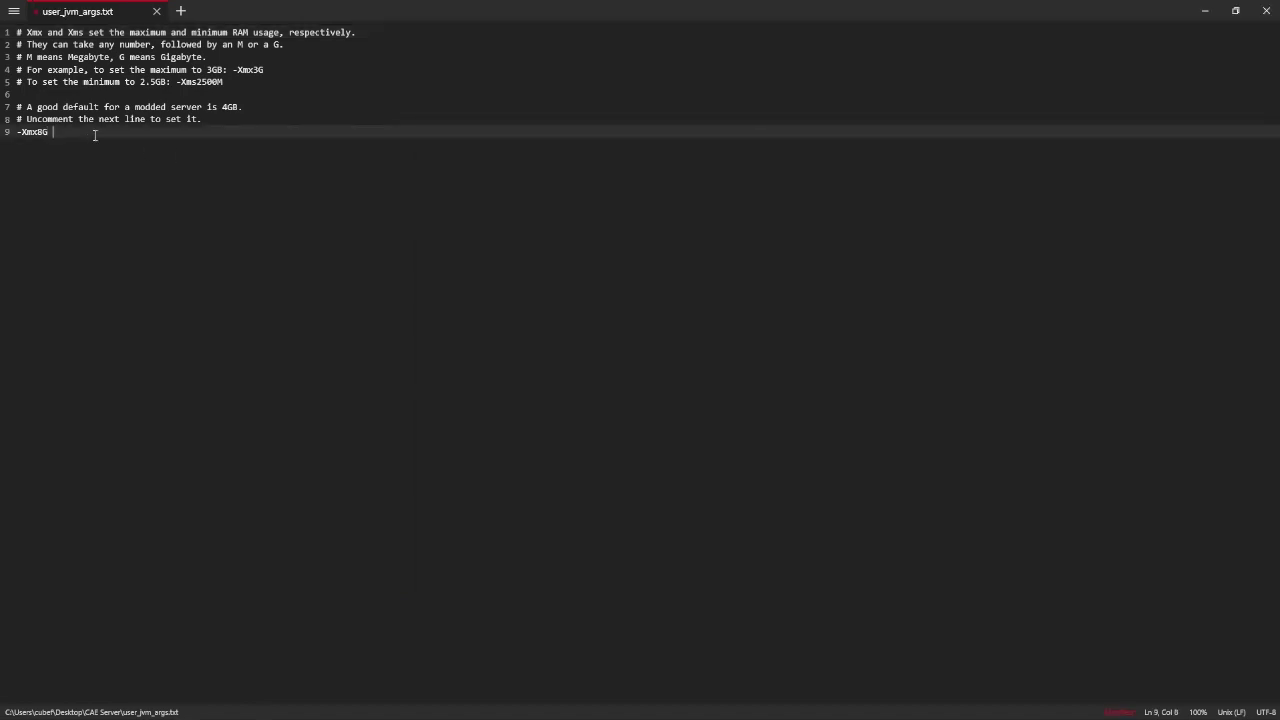
pyautogui.hotkey('ctrl', 'v')
pyautogui.hotkey('ctrl', 'z')
# Step: Try the second Notepad++ argument line, starting with -XX:+UseG1GC -XX:+ParallelRefProcEnabled, after -Xmx8G, and undo the paste
pyautogui.hotkey('alt', 'Tab')
pyautogui.click(446, 272)
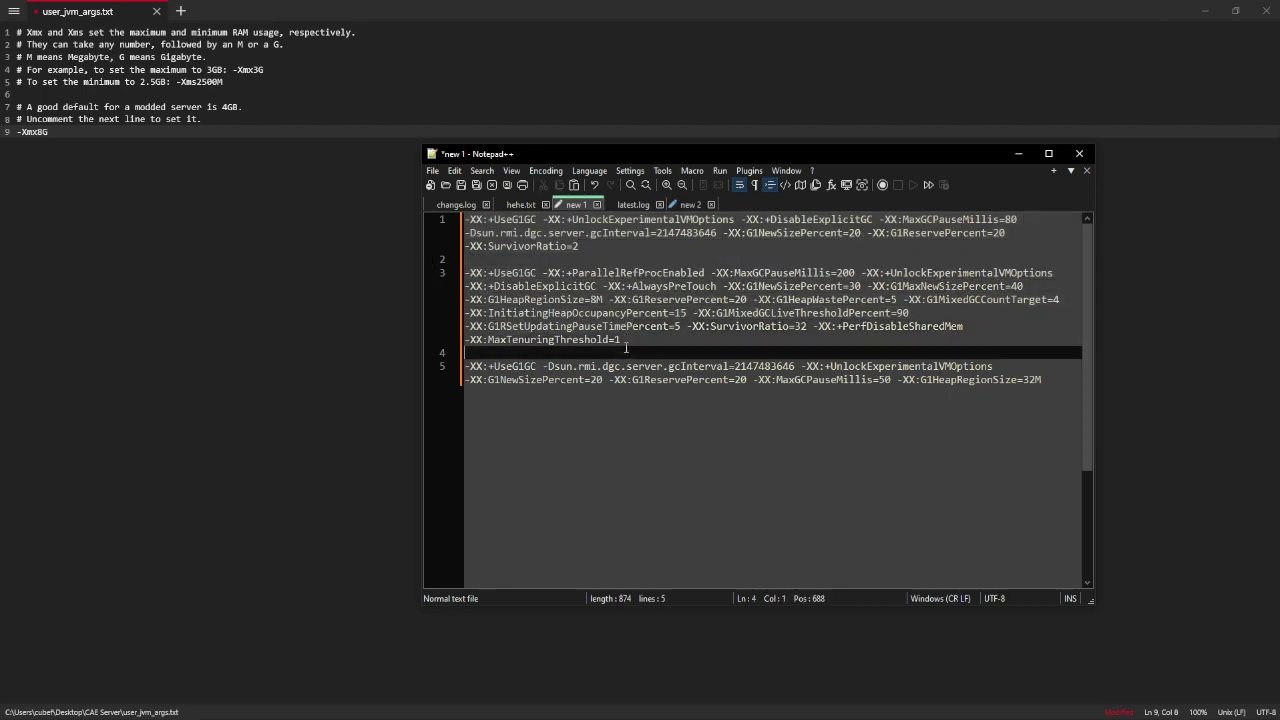
pyautogui.click(446, 272)
pyautogui.hotkey('ctrl', 'c')
pyautogui.click(186, 157)
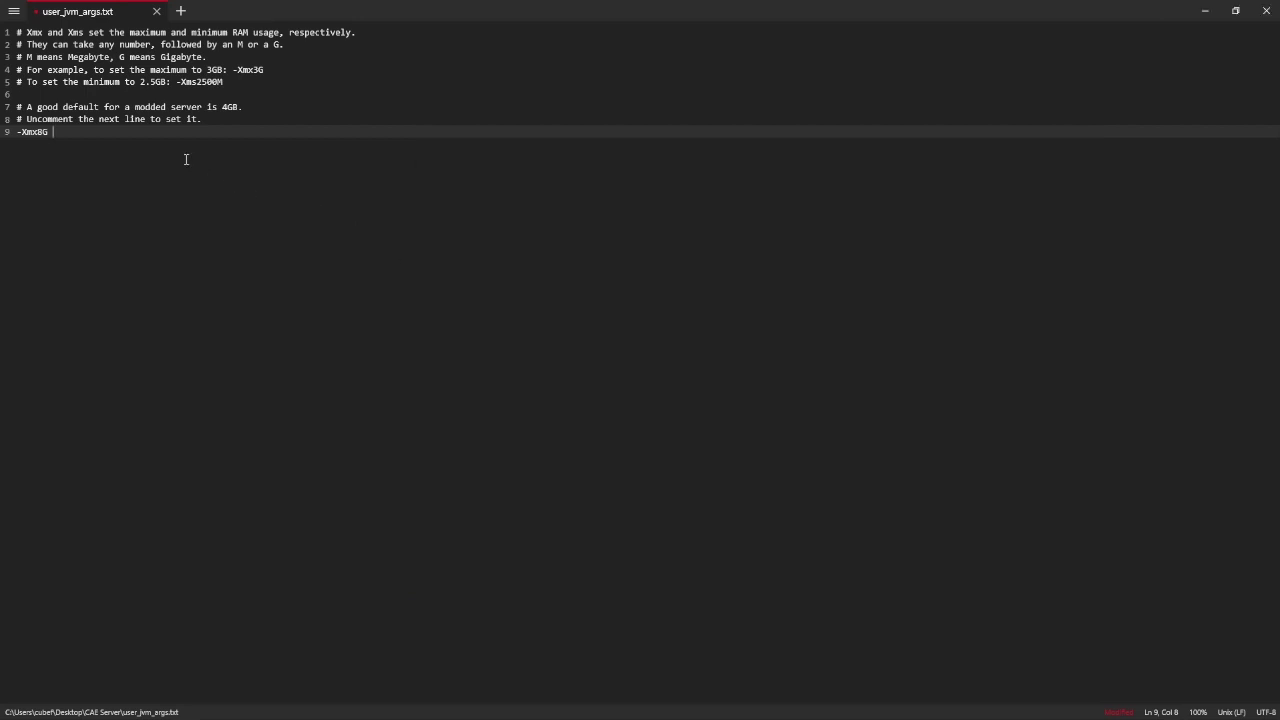
pyautogui.hotkey('ctrl', 'v')
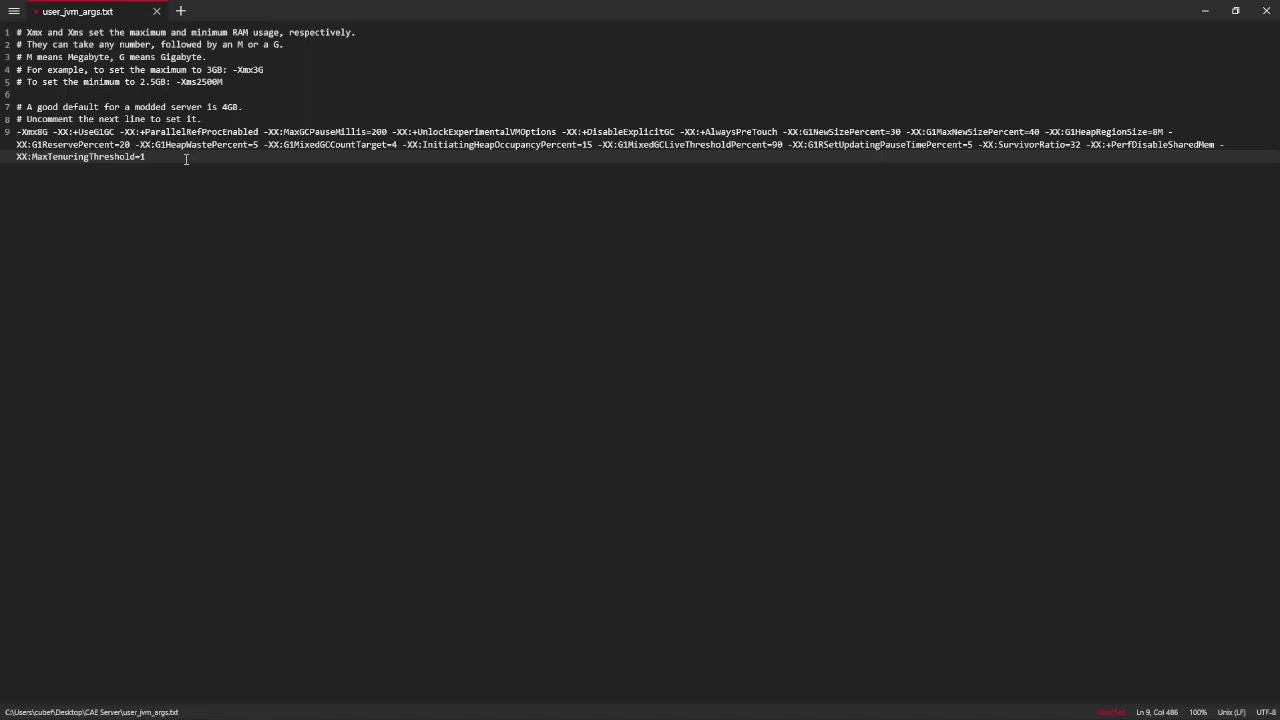
pyautogui.hotkey('ctrl', 'z')
# Step: Try the first argument line, ending in -XX:SurvivorRatio=2, after -Xmx8G once more, and undo the paste
pyautogui.hotkey('alt', 'Tab')
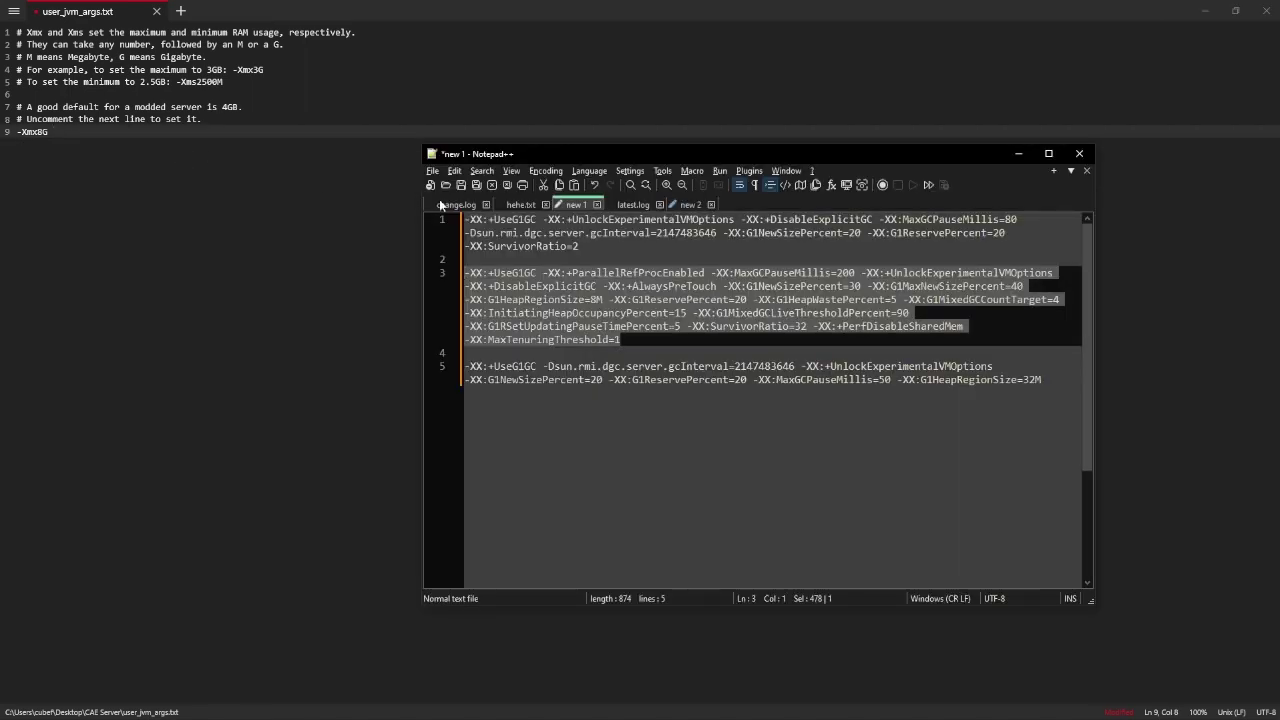
pyautogui.moveTo(578, 245); pyautogui.dragTo(465, 219)
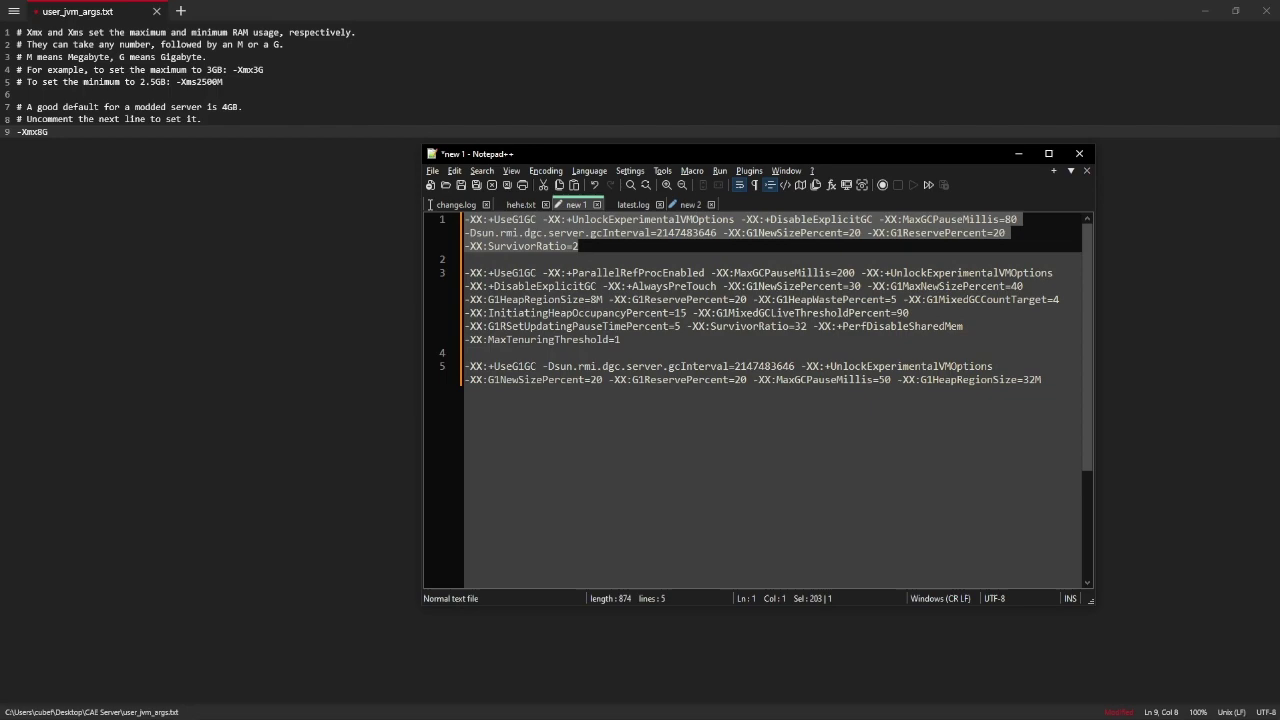
pyautogui.hotkey('ctrl', 'c')
pyautogui.click(60, 131)
pyautogui.hotkey('ctrl', 'v')
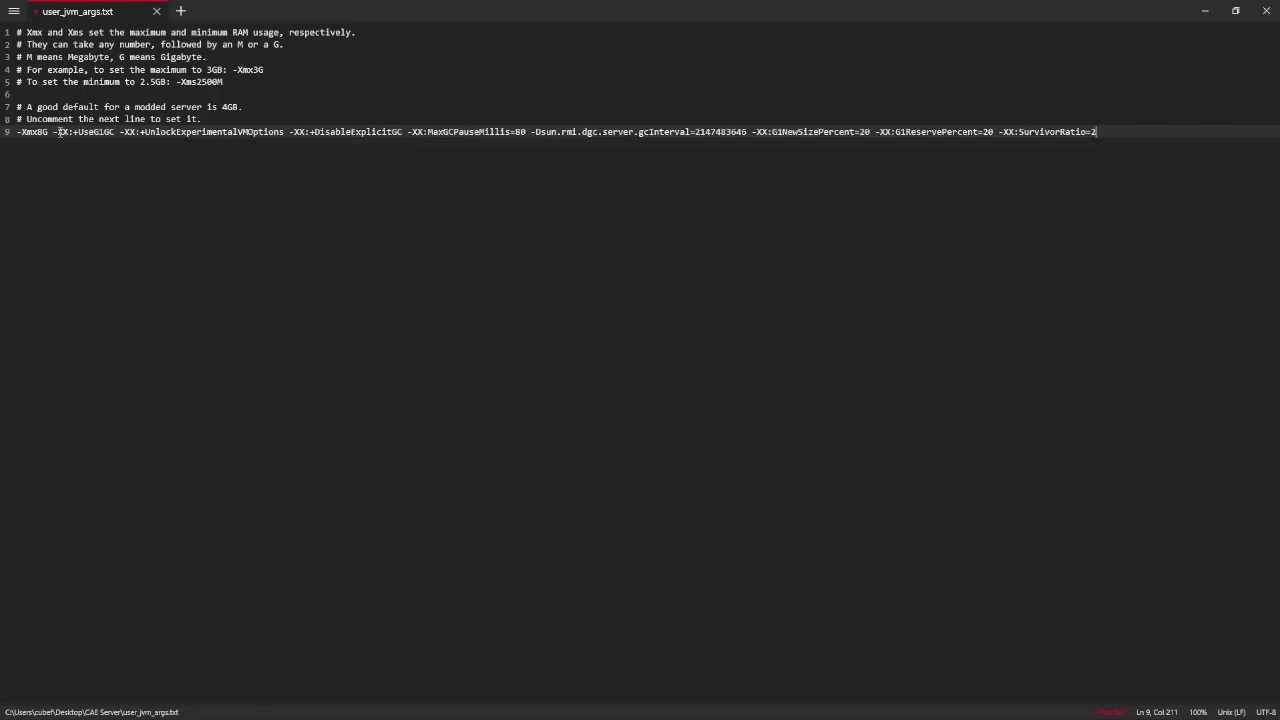
pyautogui.hotkey('ctrl', 'z')
# Step: Try the second argument line, ending in -XX:MaxTenuringThreshold=1, after -Xmx8G once more, and undo the paste
pyautogui.hotkey('alt', 'Tab')
pyautogui.moveTo(700, 340); pyautogui.dragTo(372, 258)
pyautogui.hotkey('ctrl', 'c')
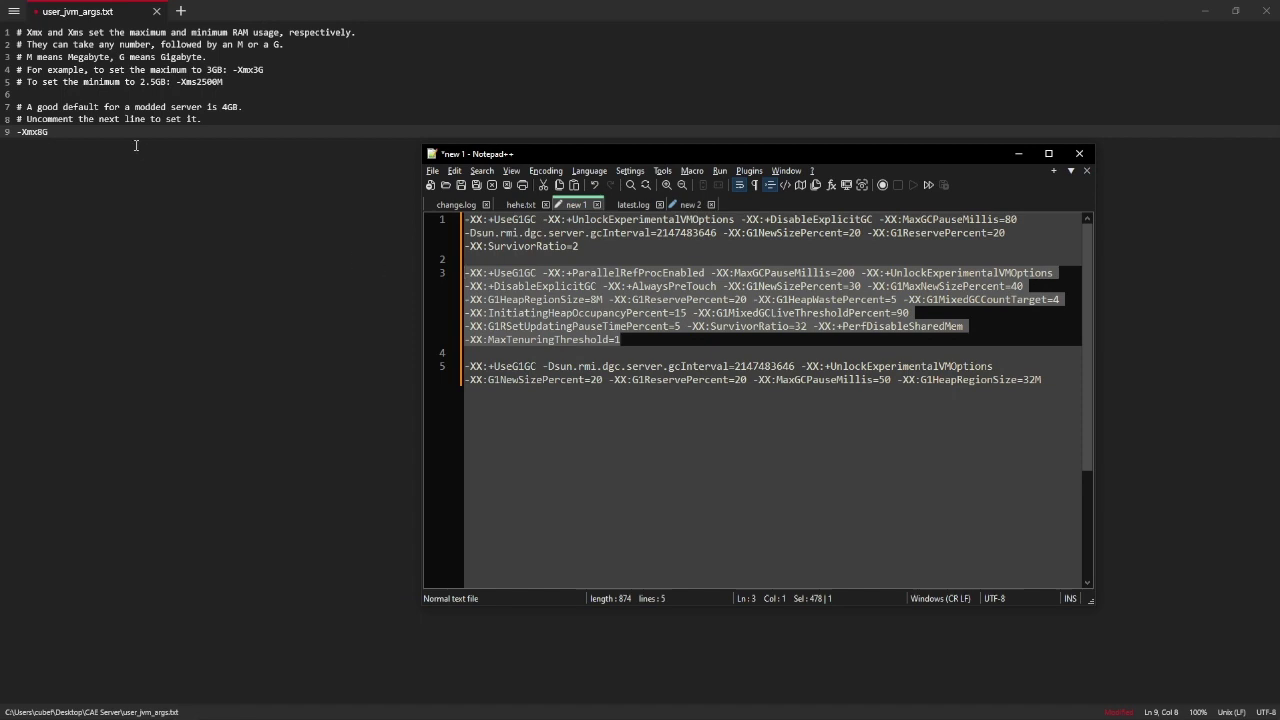
pyautogui.click(125, 140)
pyautogui.hotkey('ctrl', 'v')
pyautogui.hotkey('ctrl', 'z')
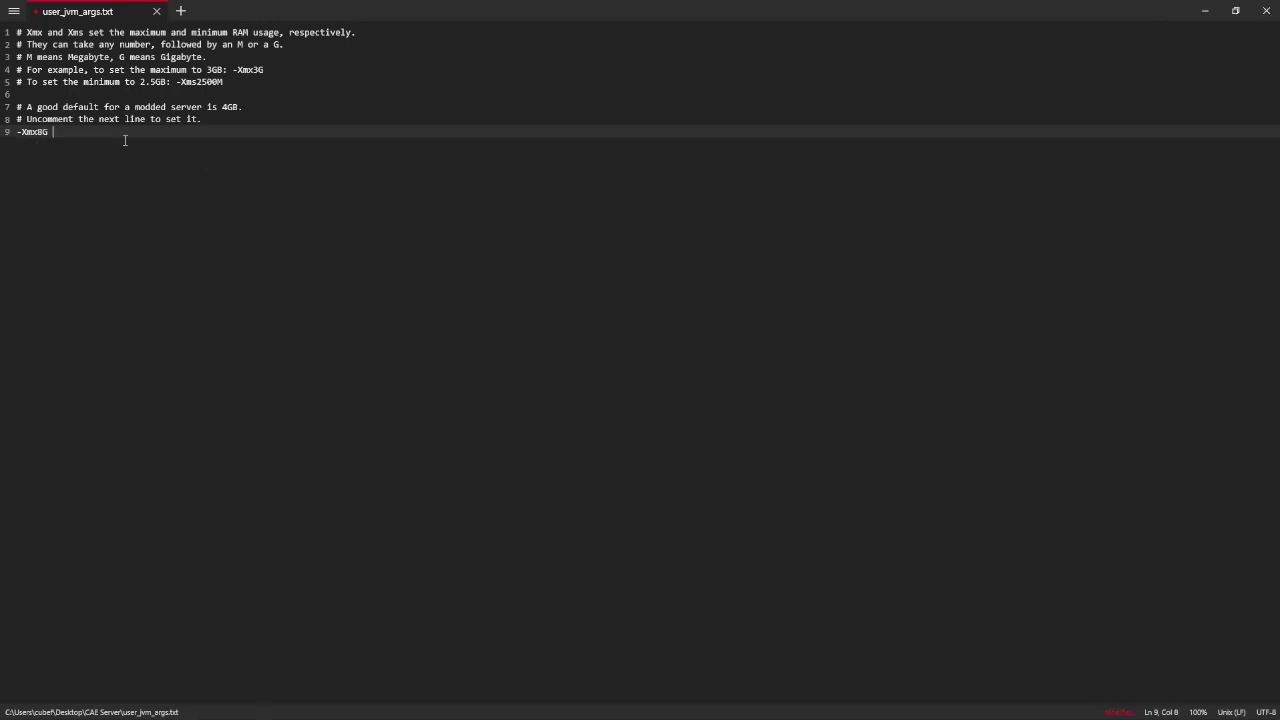
# Step: Copy the third Notepad++ argument line, with MaxGCPauseMillis=50 and G1HeapRegionSize=32M, and paste it after -Xmx8G in user_jvm_args.txt
pyautogui.hotkey('alt', 'Tab')
pyautogui.moveTo(1047, 381); pyautogui.dragTo(466, 368)
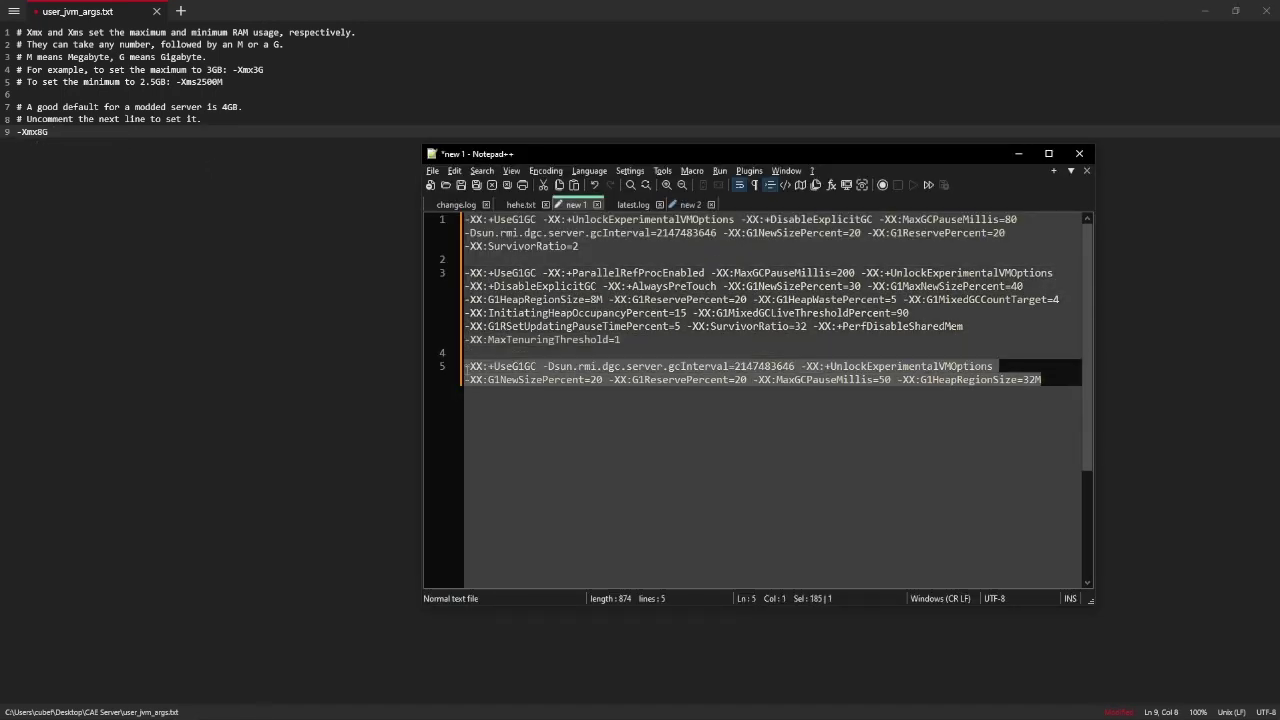
pyautogui.hotkey('ctrl', 'c')
pyautogui.click(127, 145)
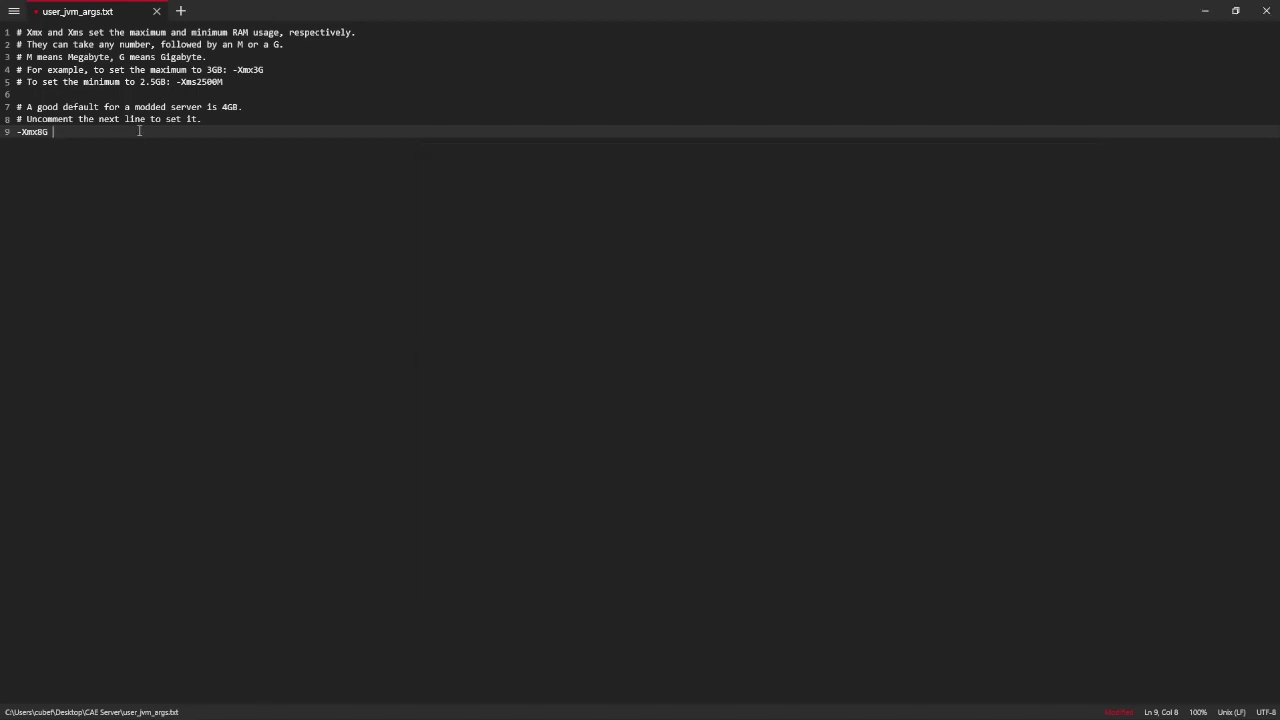
pyautogui.hotkey('ctrl', 'v')
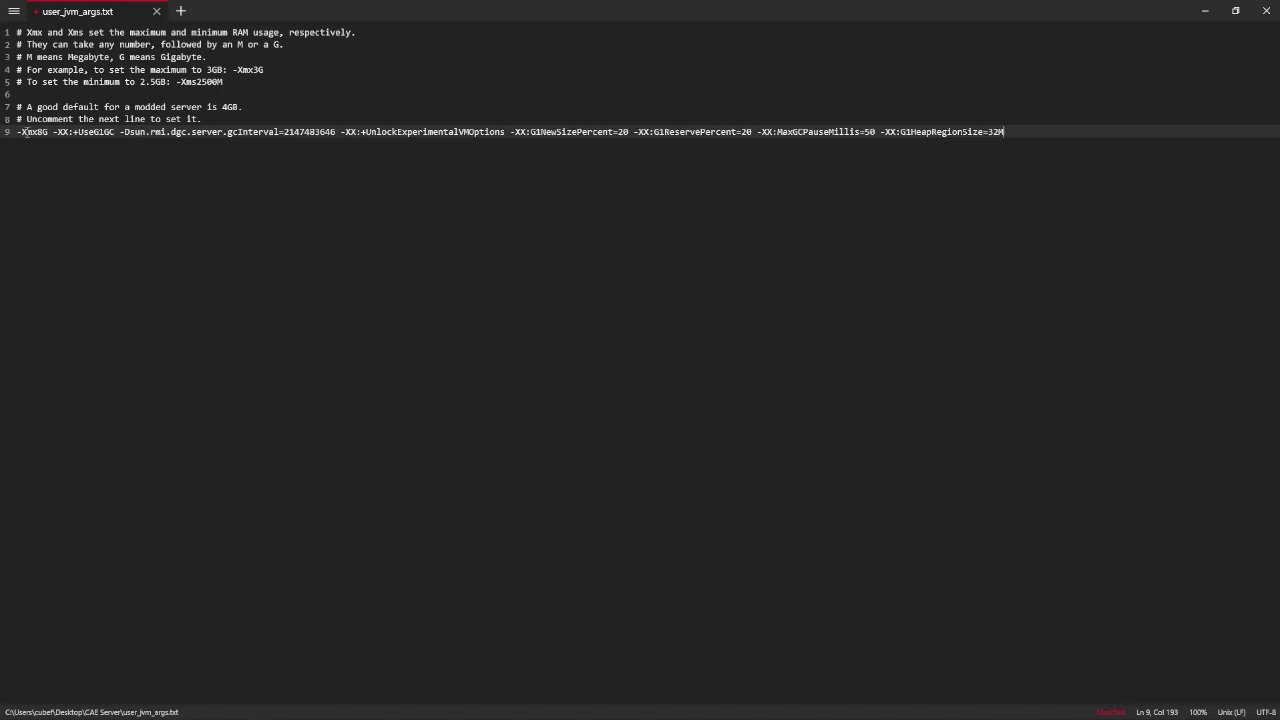
pyautogui.moveTo(48, 131); pyautogui.dragTo(2, 136)
pyautogui.hotkey('alt', 'Tab')
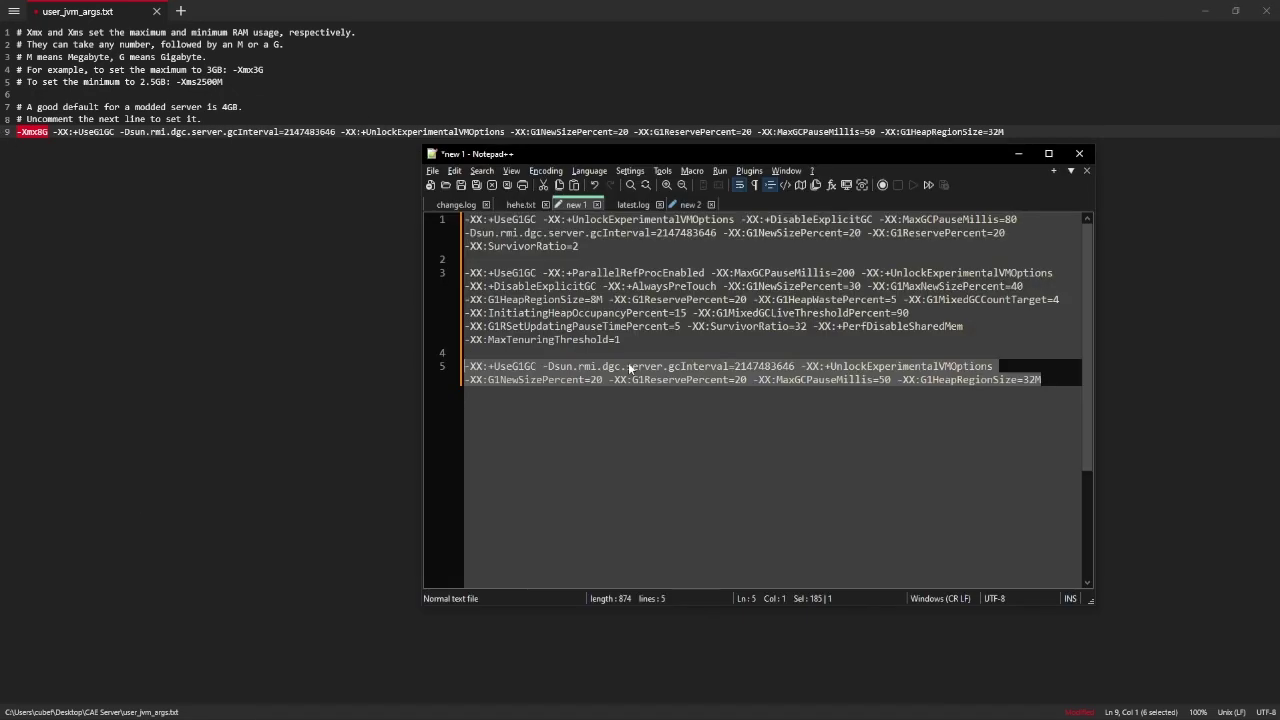
pyautogui.click(683, 338)
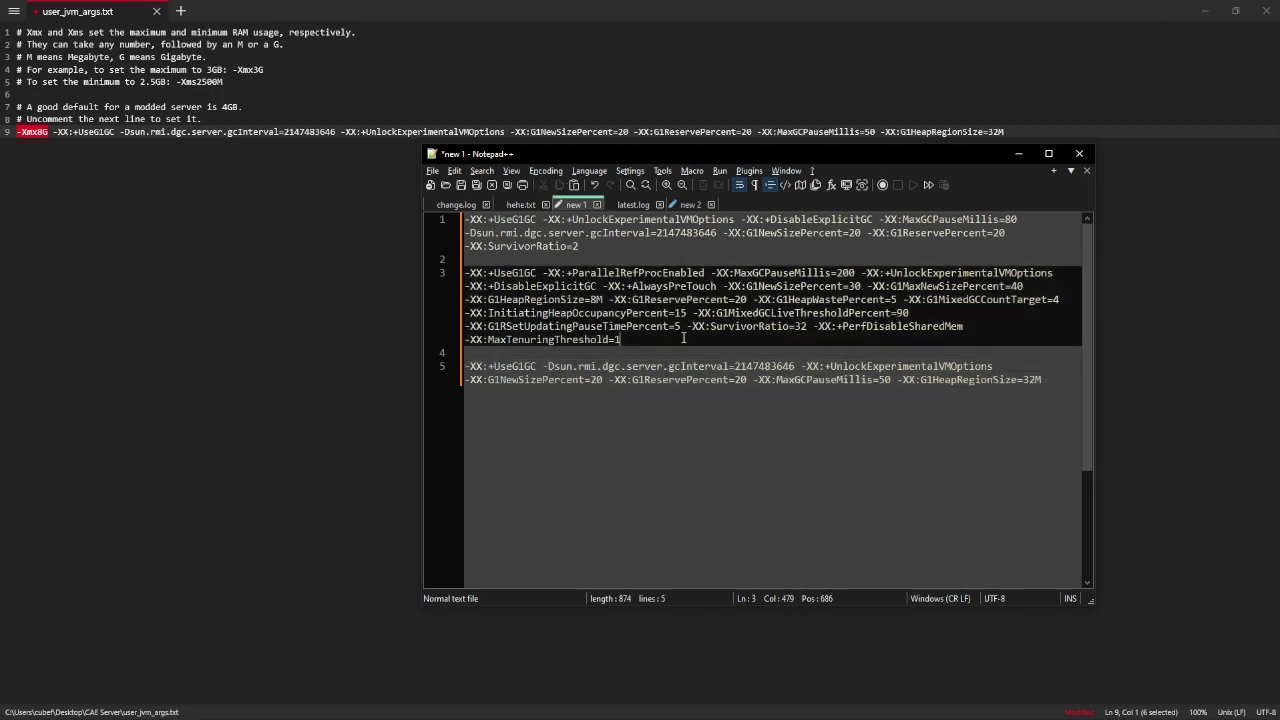
pyautogui.click(276, 275)
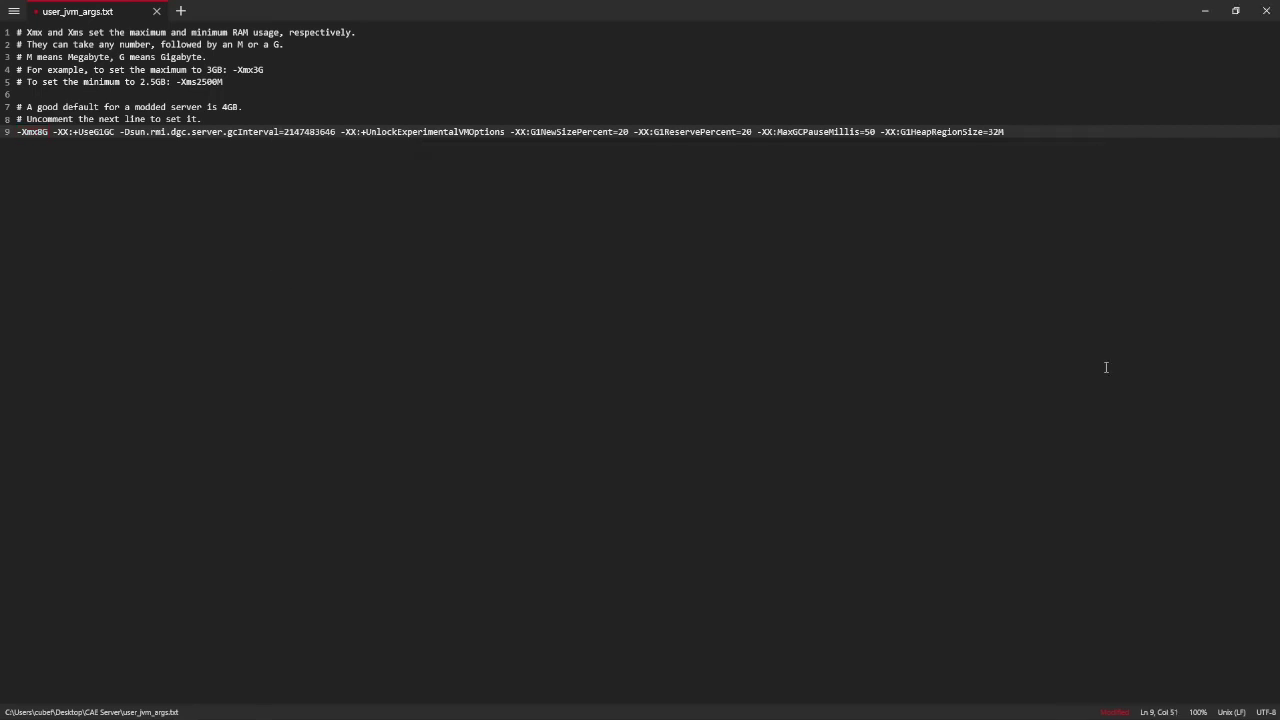